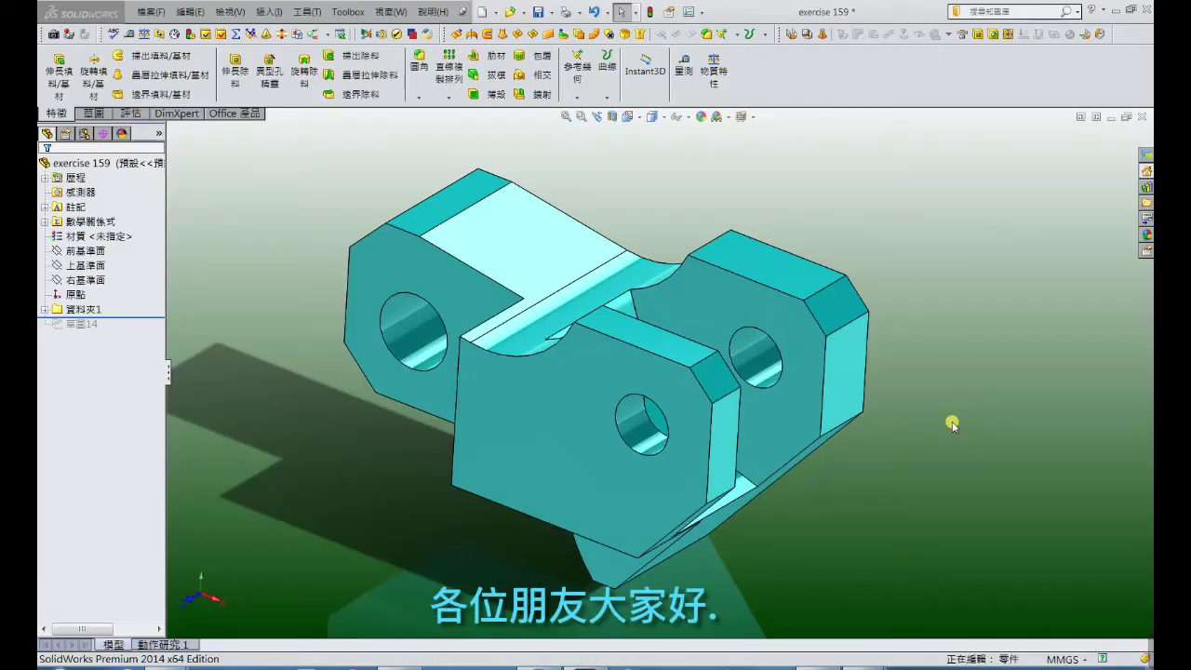
Orbit and zoom the cyan bracket to inspect its holed lugs and plate face
{"action": "mouse_move", "coordinate": [936, 433]}
{"action": "middle_mouse_down"}
{"action": "mouse_move", "coordinate": [942, 405]}
{"action": "mouse_move", "coordinate": [930, 457]}
{"action": "mouse_move", "coordinate": [938, 413]}
{"action": "mouse_move", "coordinate": [917, 406]}
{"action": "mouse_move", "coordinate": [865, 404]}
{"action": "mouse_move", "coordinate": [755, 429]}
{"action": "mouse_move", "coordinate": [712, 367]}
{"action": "mouse_move", "coordinate": [739, 444]}
{"action": "mouse_move", "coordinate": [802, 465]}
{"action": "mouse_move", "coordinate": [930, 412]}
{"action": "mouse_move", "coordinate": [957, 363]}
{"action": "mouse_move", "coordinate": [952, 497]}
{"action": "mouse_move", "coordinate": [922, 494]}
{"action": "mouse_move", "coordinate": [846, 396]}
{"action": "mouse_move", "coordinate": [889, 419]}
{"action": "mouse_move", "coordinate": [869, 446]}
{"action": "mouse_move", "coordinate": [877, 456]}
{"action": "mouse_move", "coordinate": [824, 353]}
{"action": "mouse_move", "coordinate": [830, 322]}
{"action": "mouse_move", "coordinate": [887, 466]}
{"action": "mouse_move", "coordinate": [940, 393]}
{"action": "mouse_move", "coordinate": [854, 419]}
{"action": "mouse_move", "coordinate": [771, 419]}
{"action": "mouse_move", "coordinate": [707, 446]}
{"action": "mouse_move", "coordinate": [685, 497]}
{"action": "mouse_move", "coordinate": [690, 526]}
{"action": "mouse_move", "coordinate": [699, 486]}
{"action": "mouse_move", "coordinate": [739, 481]}
{"action": "mouse_move", "coordinate": [787, 441]}
{"action": "mouse_move", "coordinate": [800, 468]}
{"action": "mouse_move", "coordinate": [790, 505]}
{"action": "mouse_move", "coordinate": [772, 456]}
{"action": "middle_mouse_up"}
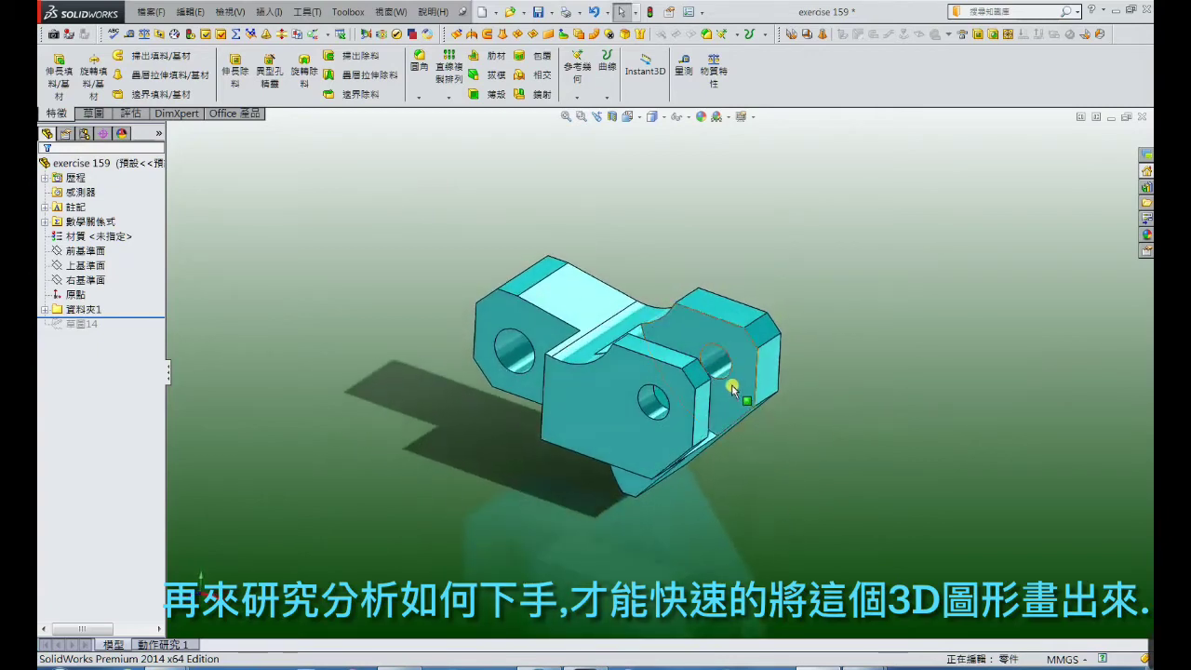
{"action": "scroll", "coordinate": [730, 383], "scroll_direction": "down", "scroll_amount": 2}
{"action": "scroll", "coordinate": [744, 428], "scroll_direction": "down", "scroll_amount": 2}
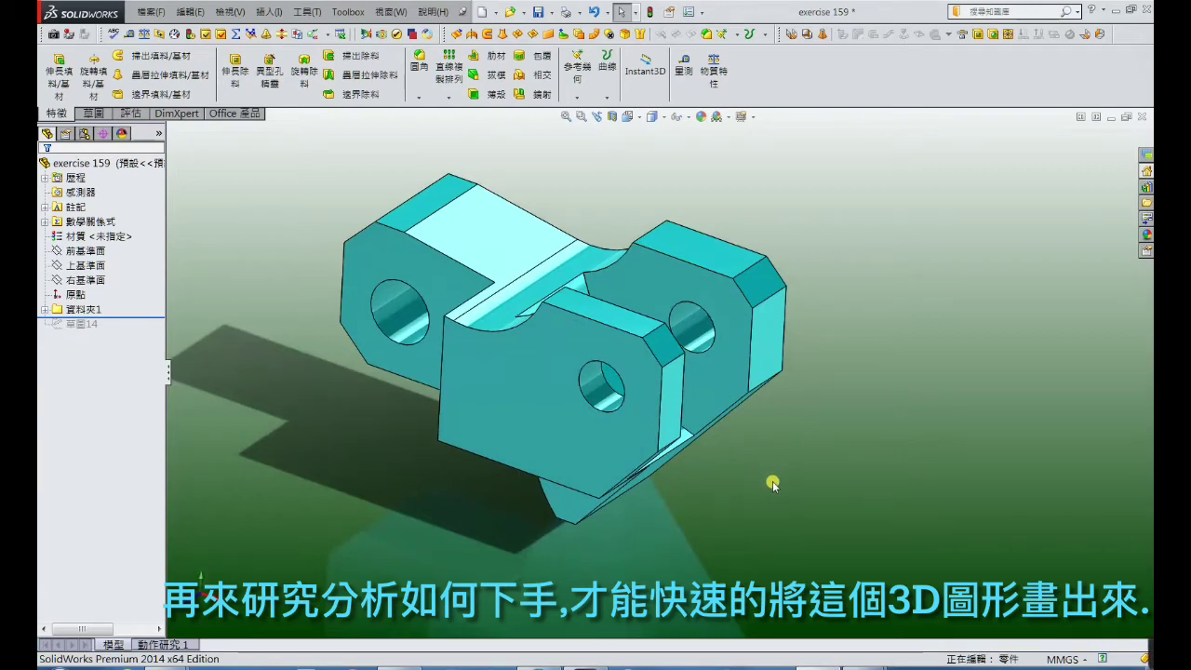
{"action": "mouse_move", "coordinate": [762, 494]}
{"action": "middle_mouse_down"}
{"action": "mouse_move", "coordinate": [789, 415]}
{"action": "mouse_move", "coordinate": [827, 418]}
{"action": "mouse_move", "coordinate": [746, 465]}
{"action": "mouse_move", "coordinate": [754, 505]}
{"action": "mouse_move", "coordinate": [768, 478]}
{"action": "mouse_move", "coordinate": [765, 502]}
{"action": "middle_mouse_up"}
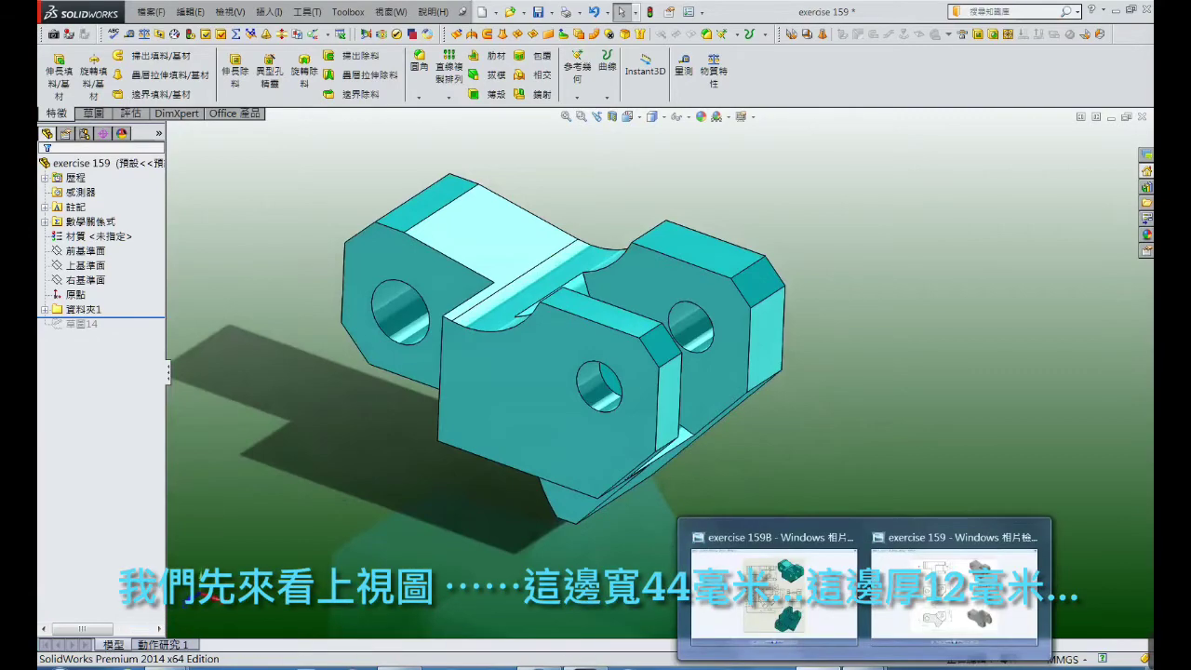
Bring up the exercise 159B dimensioned reference drawing in Windows Photo Viewer
{"action": "left_click", "coordinate": [777, 608]}
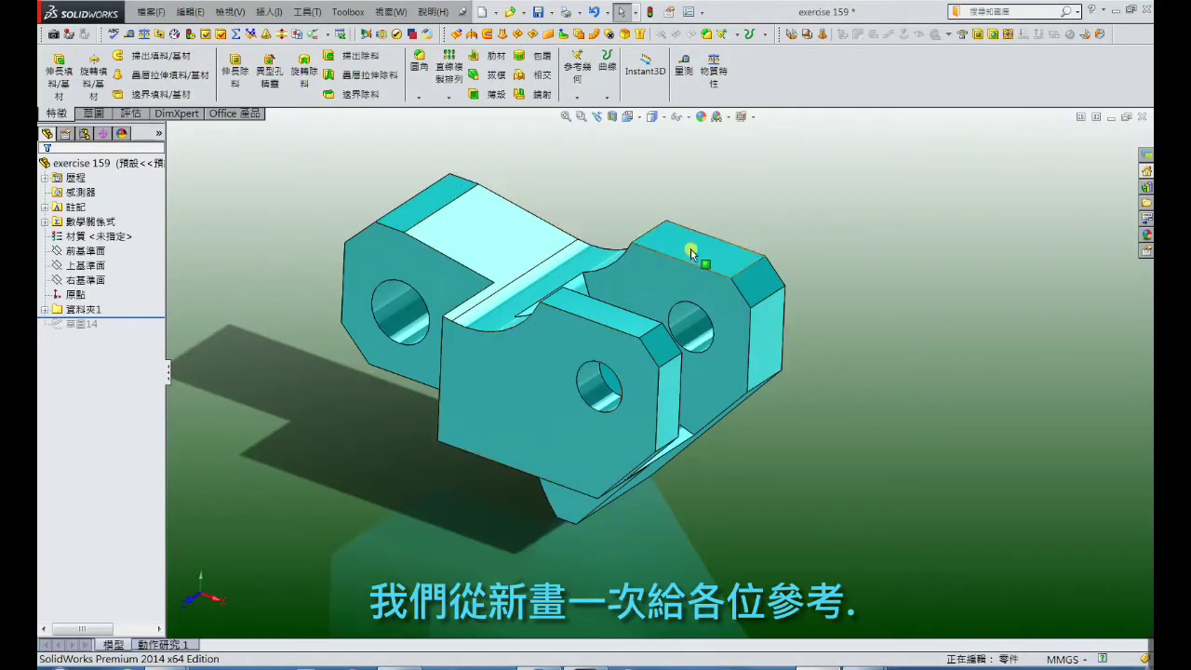
Create a new empty part document (零件1) from the New dropdown
{"action": "mouse_move", "coordinate": [657, 348]}
{"action": "middle_mouse_down"}
{"action": "mouse_move", "coordinate": [799, 418]}
{"action": "mouse_move", "coordinate": [717, 418]}
{"action": "mouse_move", "coordinate": [792, 380]}
{"action": "mouse_move", "coordinate": [792, 433]}
{"action": "middle_mouse_up"}
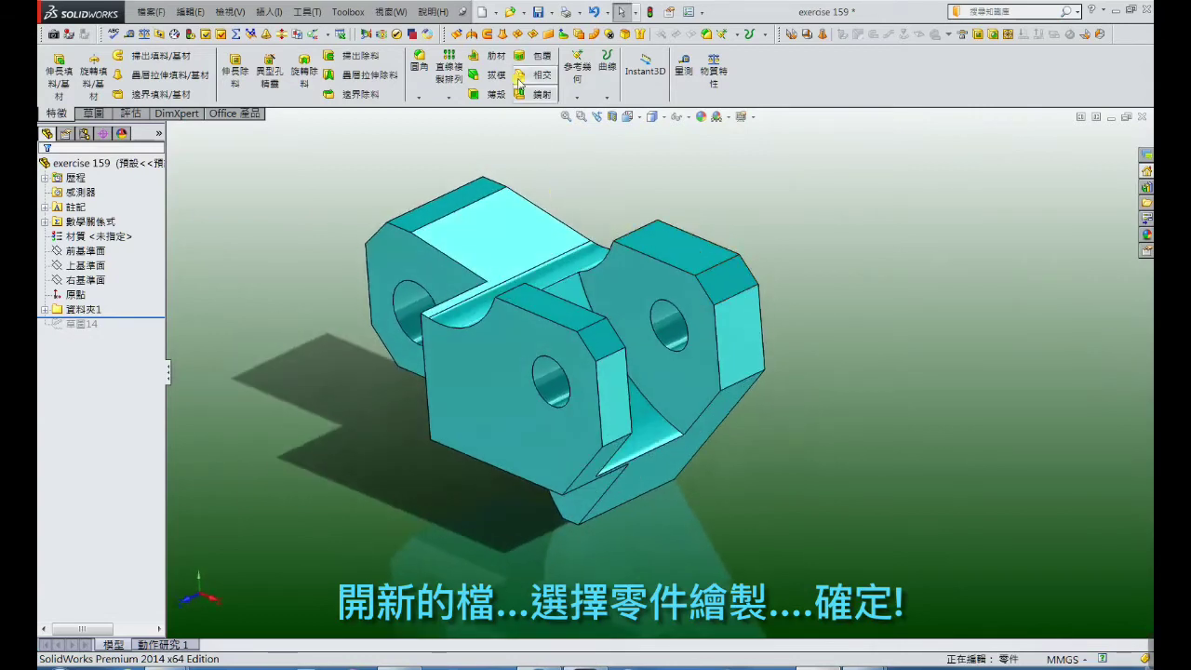
{"action": "left_click", "coordinate": [494, 13]}
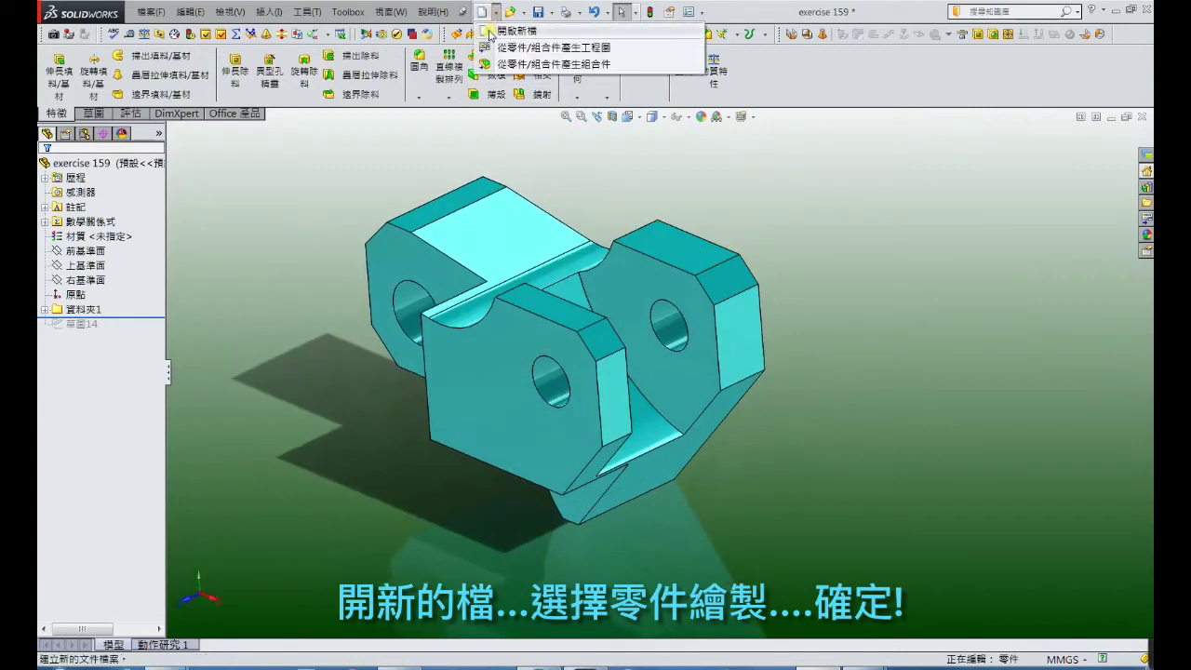
{"action": "left_click", "coordinate": [490, 33]}
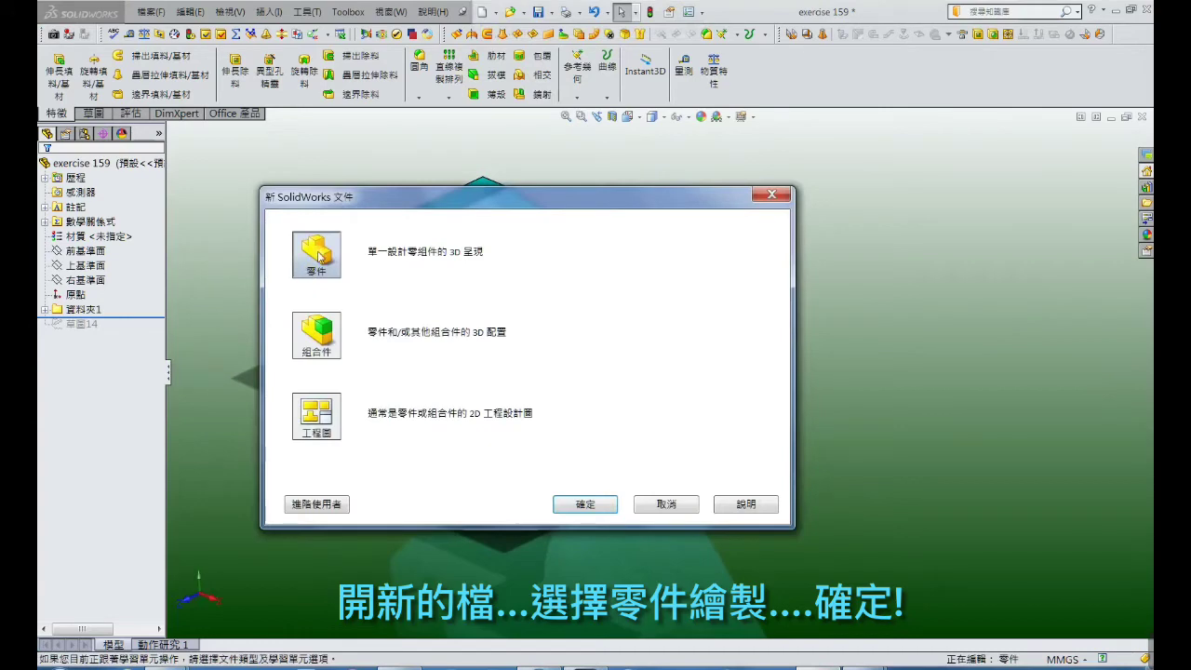
{"action": "left_click", "coordinate": [588, 506]}
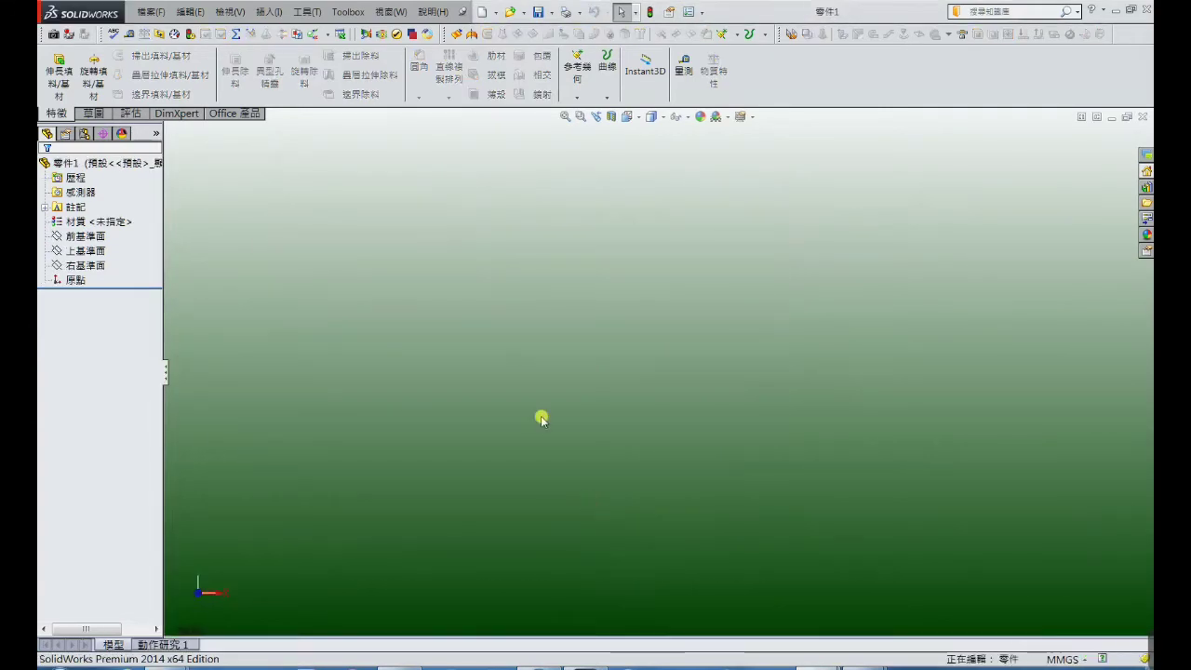
Start a Front Plane sketch with a circle at the origin and a smaller circle to its right
{"action": "left_click", "coordinate": [84, 238]}
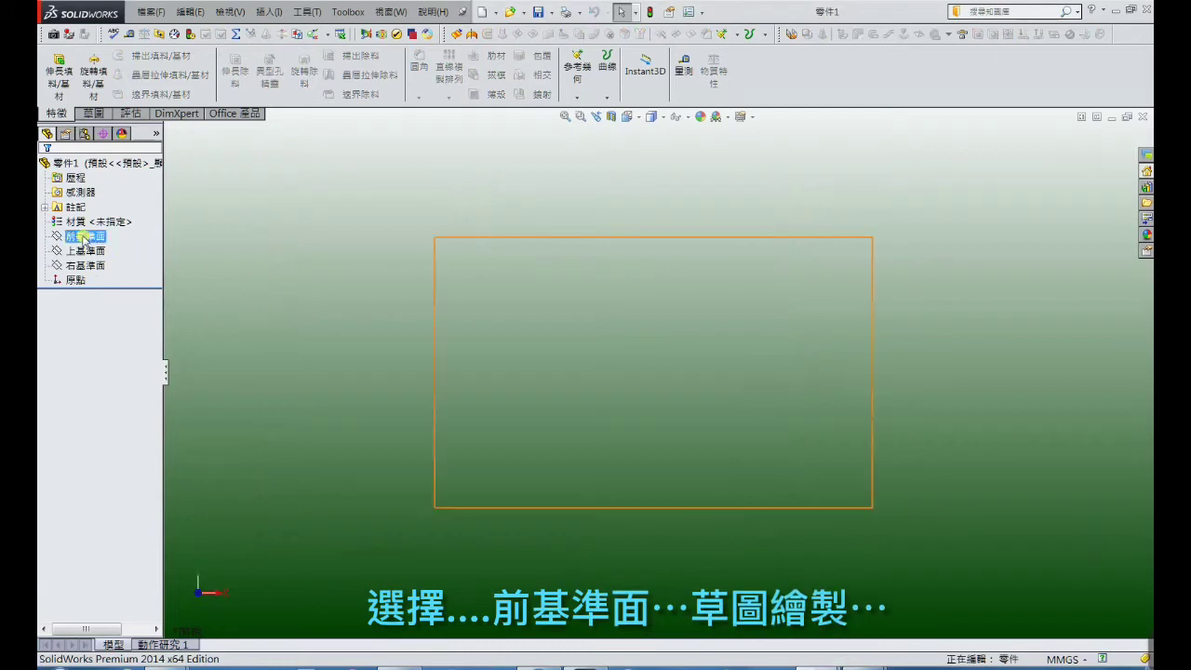
{"action": "left_click", "coordinate": [85, 238]}
{"action": "left_click", "coordinate": [93, 218]}
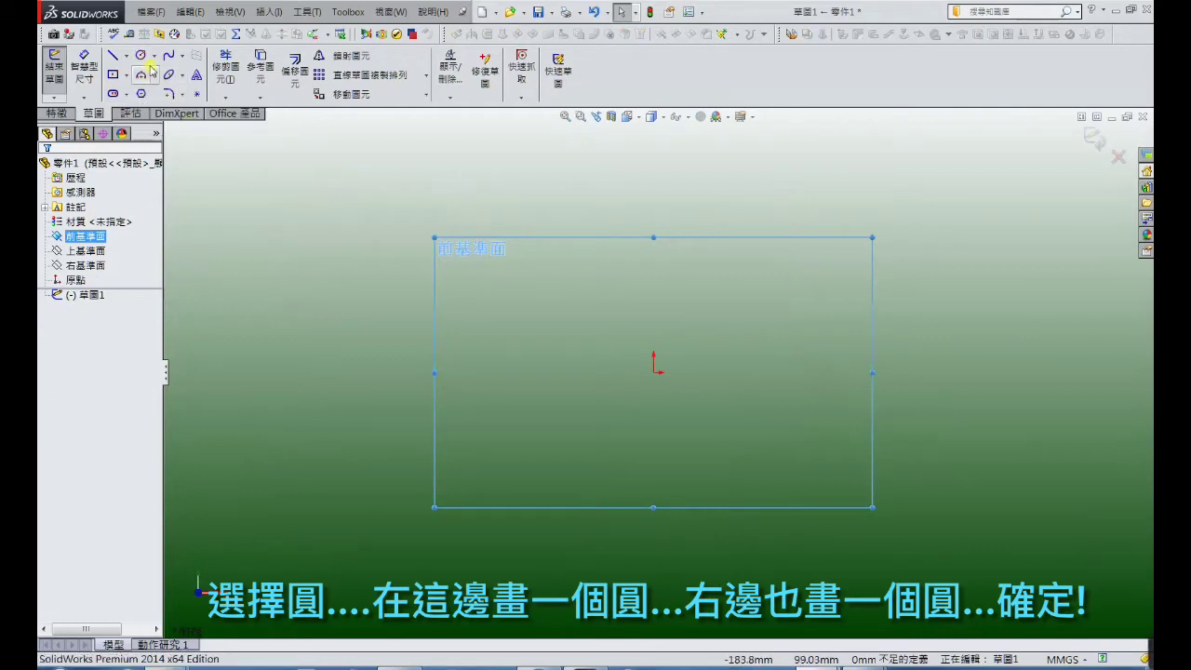
{"action": "left_click", "coordinate": [141, 56]}
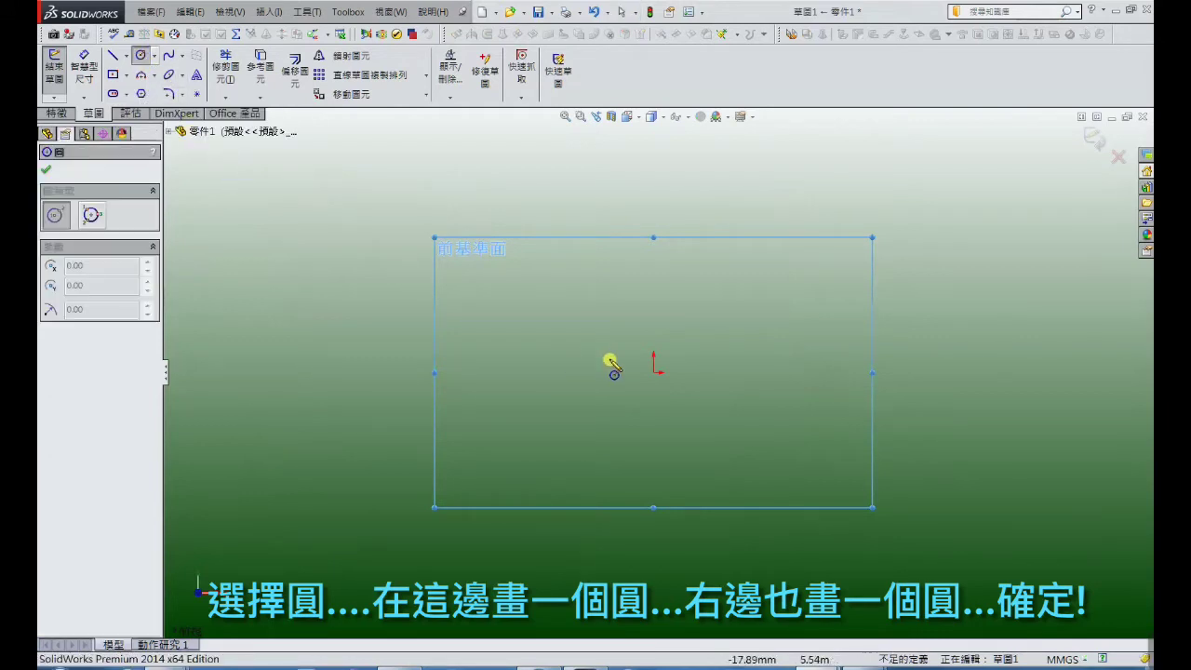
{"action": "left_click", "coordinate": [653, 372]}
{"action": "left_click", "coordinate": [679, 346]}
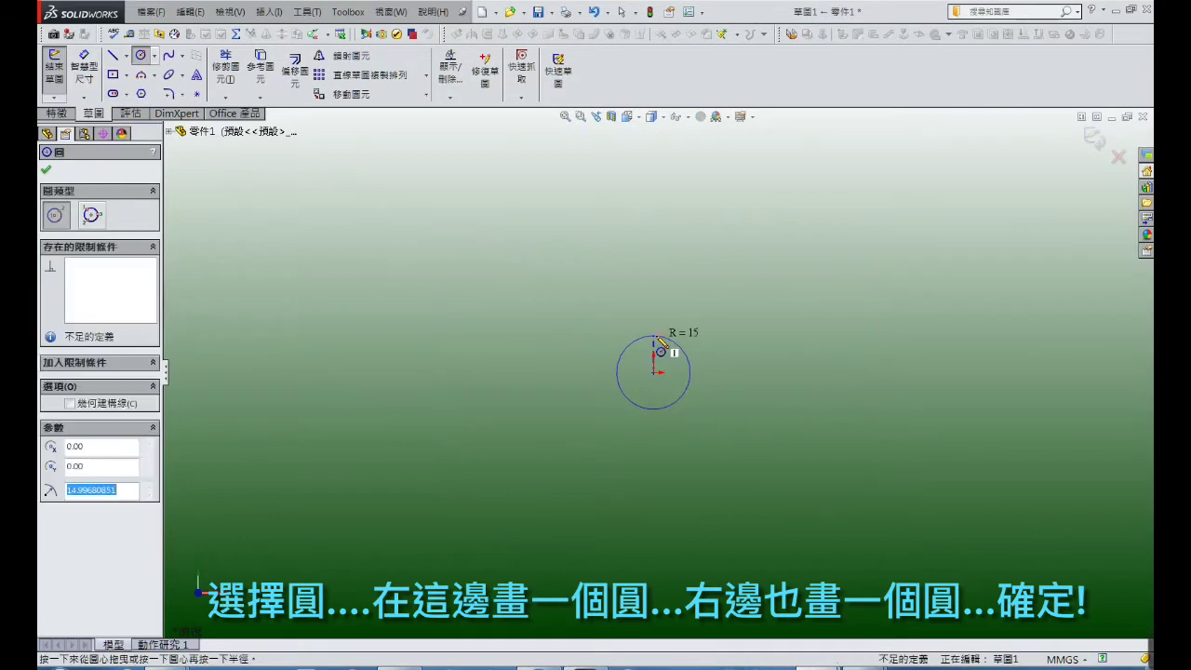
{"action": "left_click", "coordinate": [896, 357]}
{"action": "left_click", "coordinate": [895, 328]}
{"action": "right_click", "coordinate": [896, 331]}
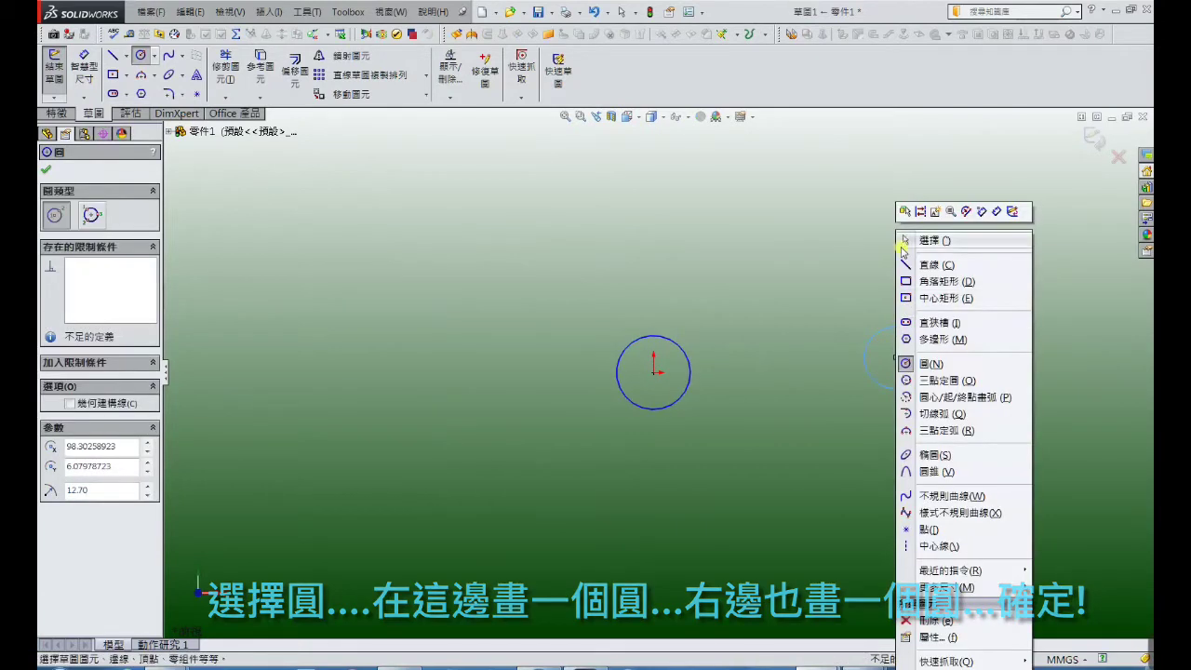
{"action": "left_click", "coordinate": [907, 240]}
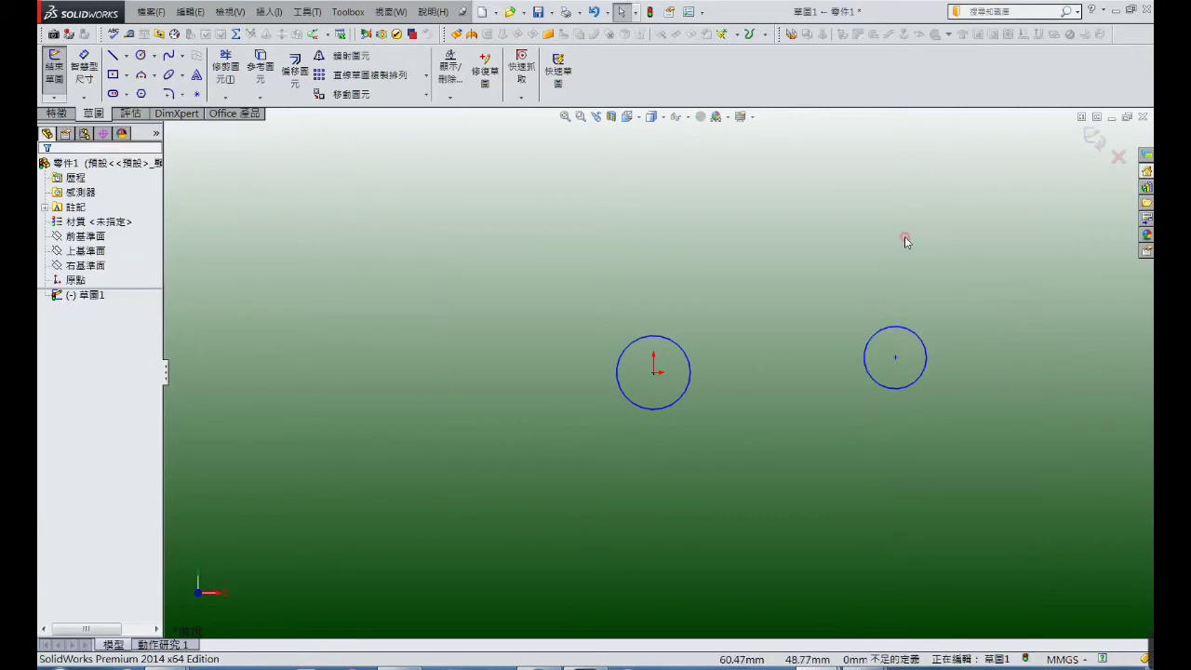
Draw a corner rectangle enclosing both circles
{"action": "left_click", "coordinate": [111, 77]}
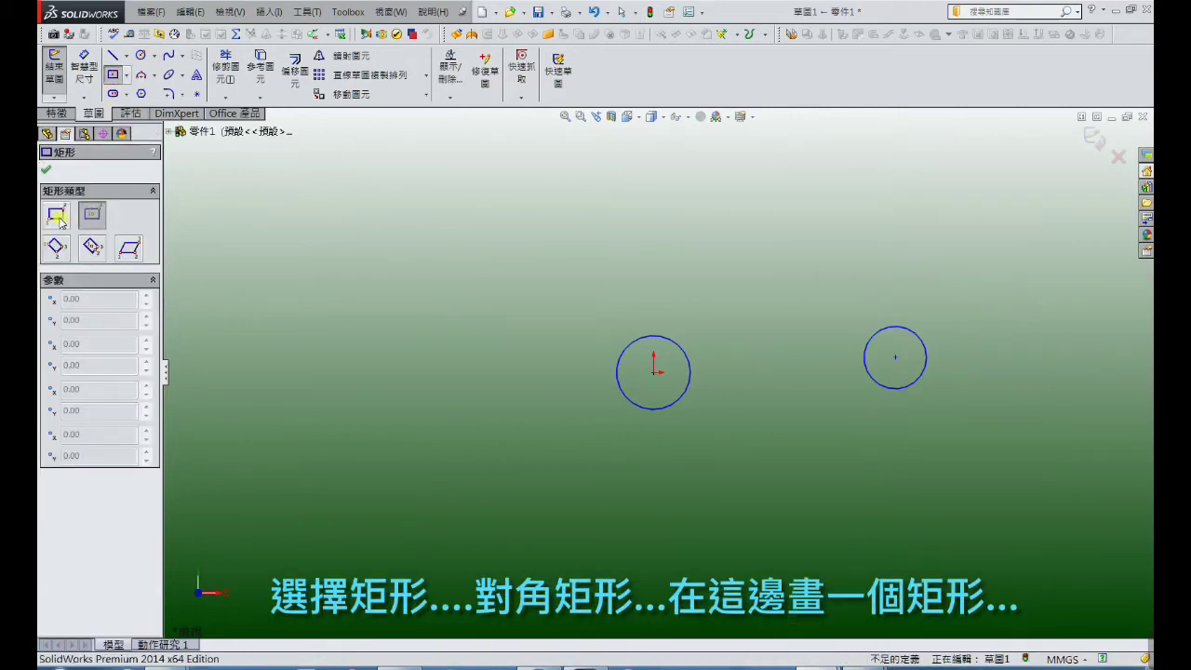
{"action": "left_click", "coordinate": [58, 218]}
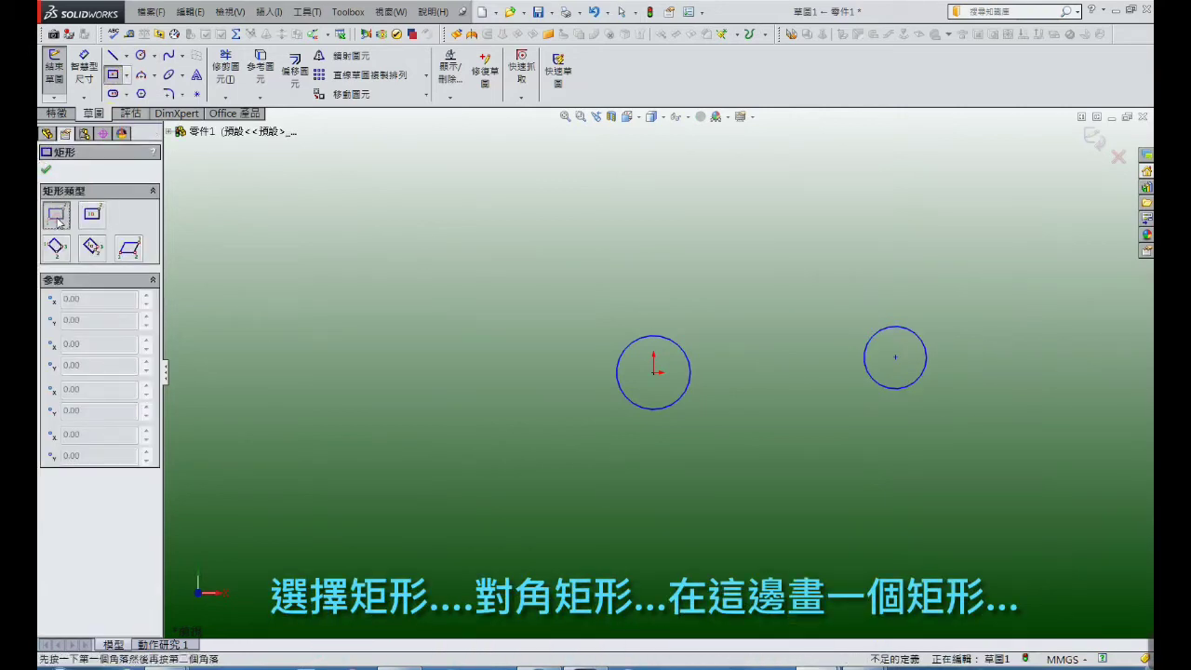
{"action": "left_click", "coordinate": [549, 279]}
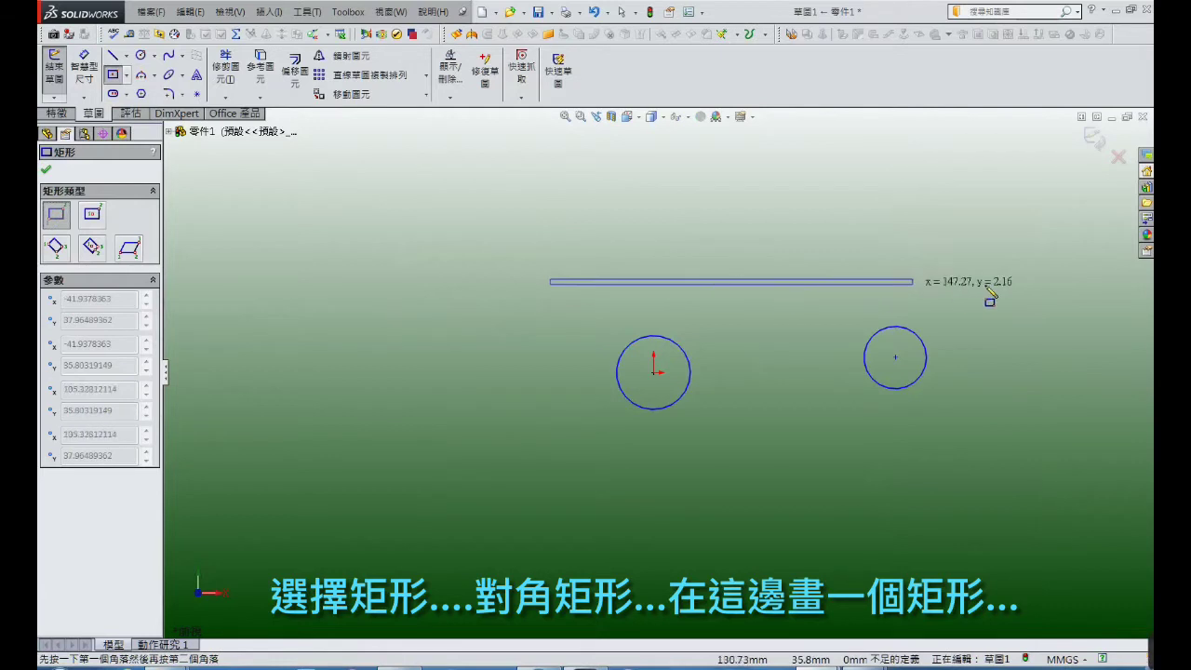
{"action": "left_click", "coordinate": [1057, 535]}
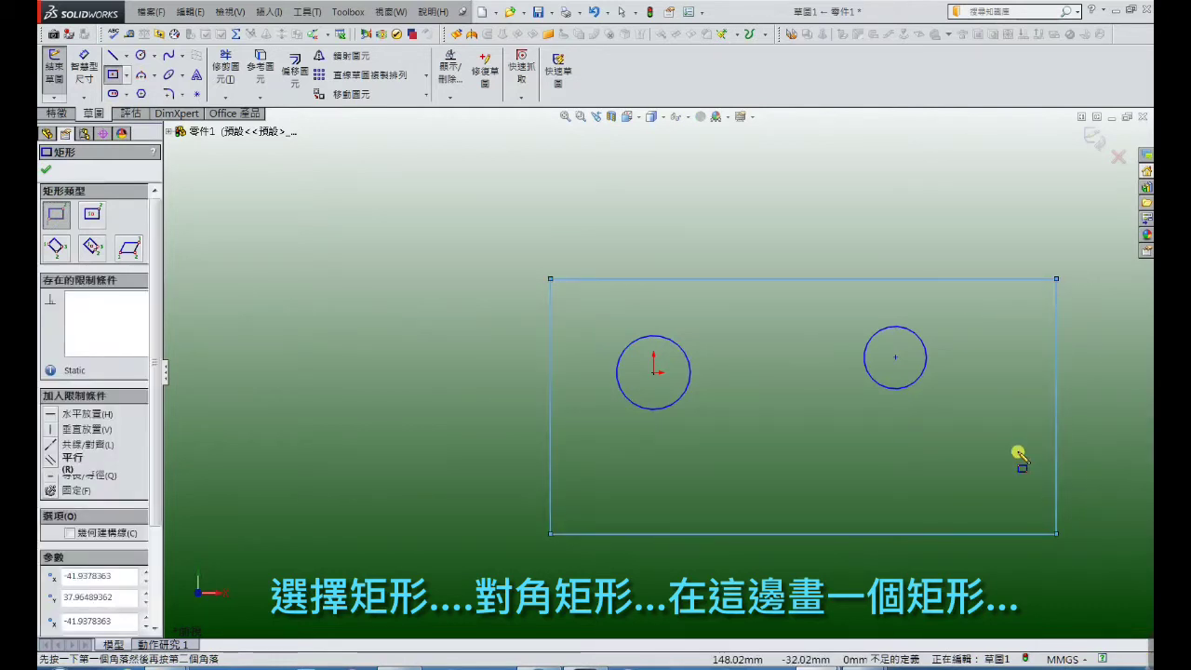
{"action": "left_click", "coordinate": [112, 56]}
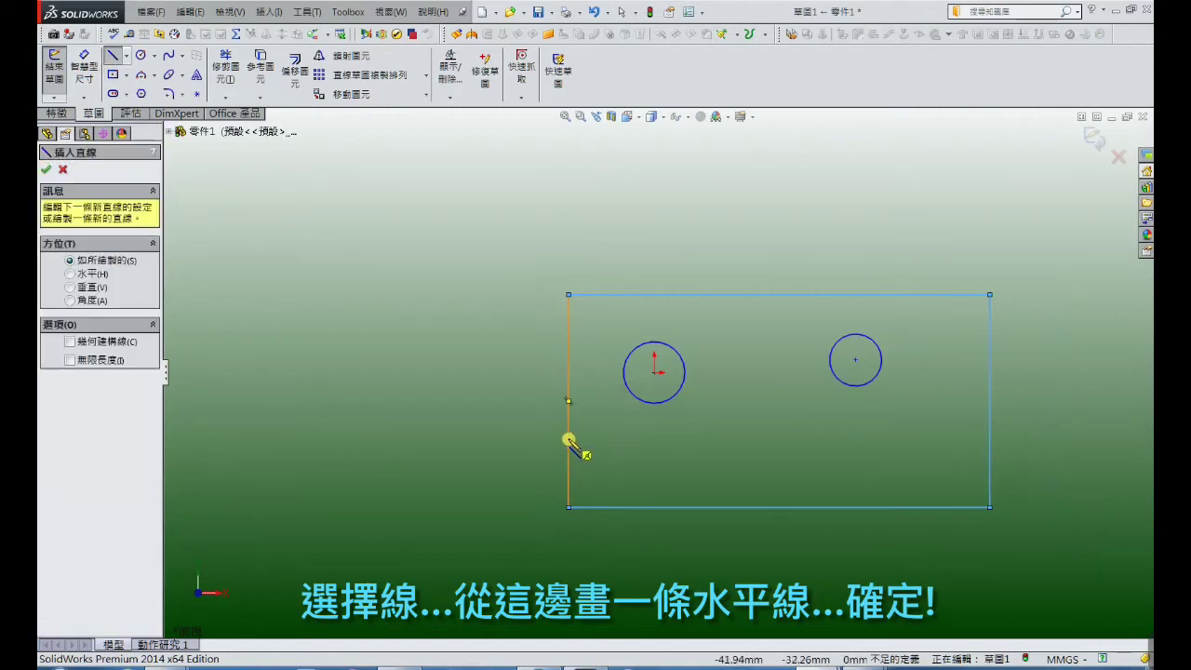
Draw a horizontal divider line across the rectangle from left edge to right edge
{"action": "left_click", "coordinate": [569, 439]}
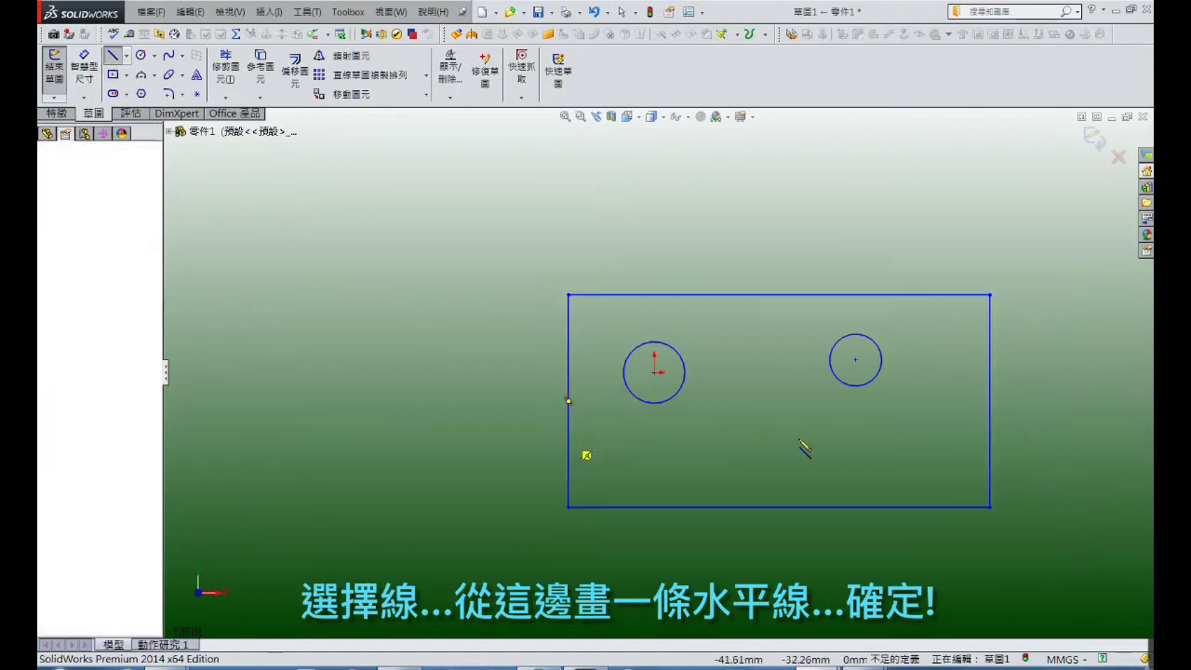
{"action": "left_click", "coordinate": [990, 439]}
{"action": "right_click", "coordinate": [992, 444]}
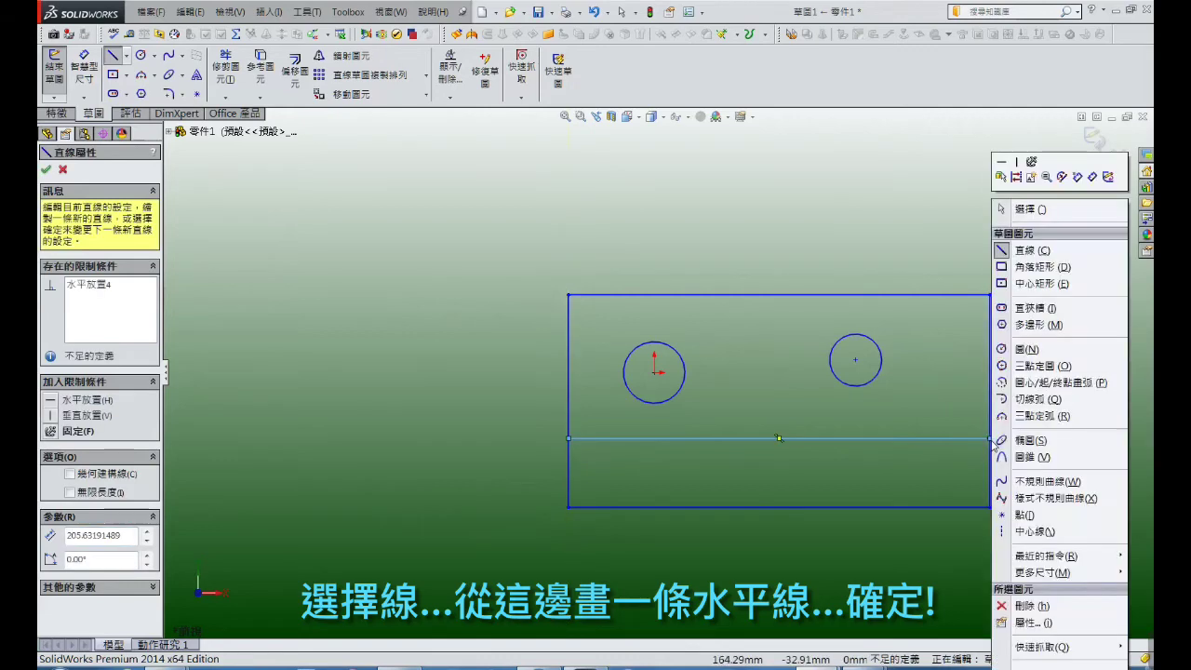
{"action": "left_click", "coordinate": [1005, 210]}
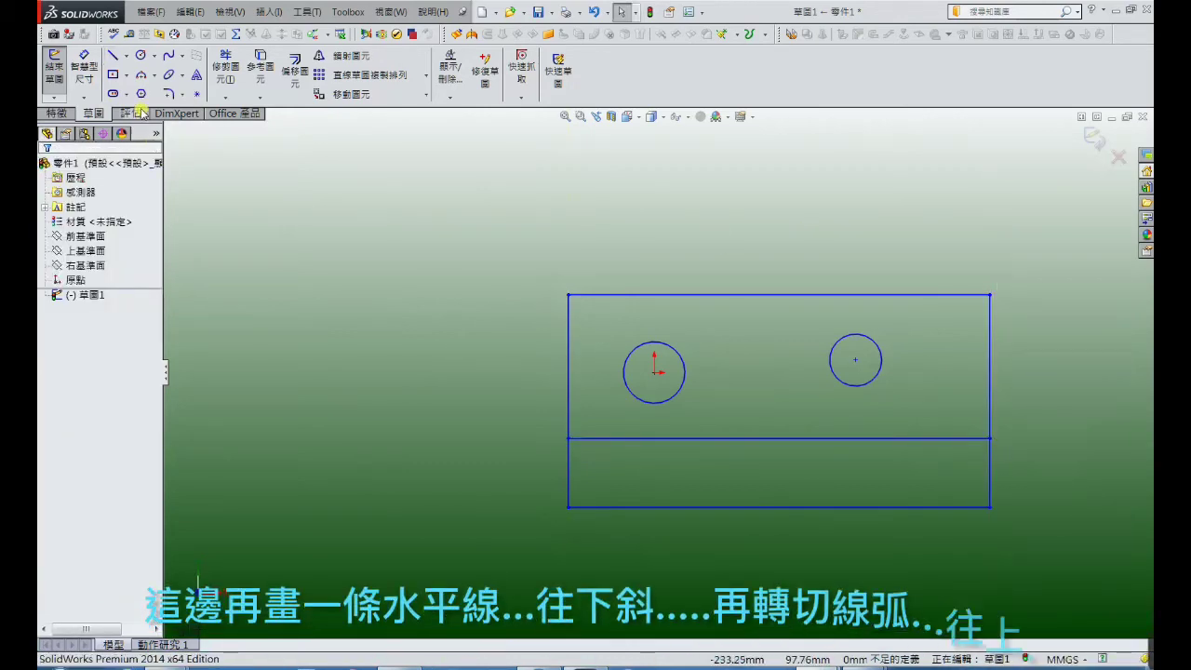
Sketch a short horizontal, a downward sloping line and a tangent arc ending on the top edge
{"action": "left_click", "coordinate": [568, 324]}
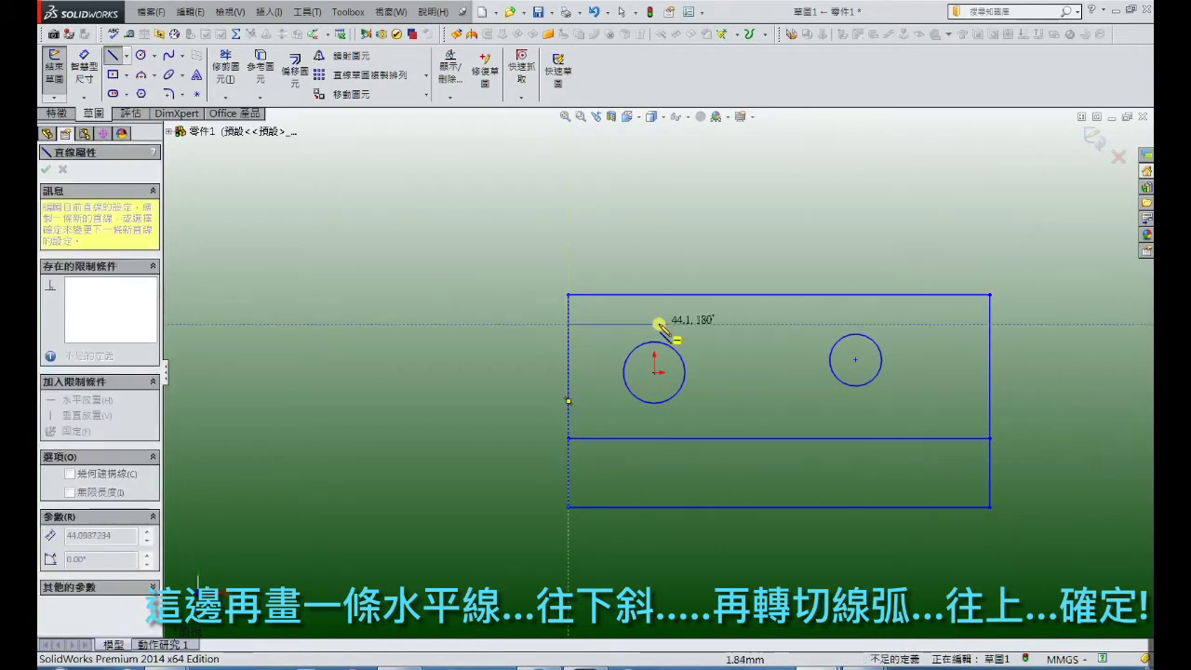
{"action": "left_click", "coordinate": [655, 324]}
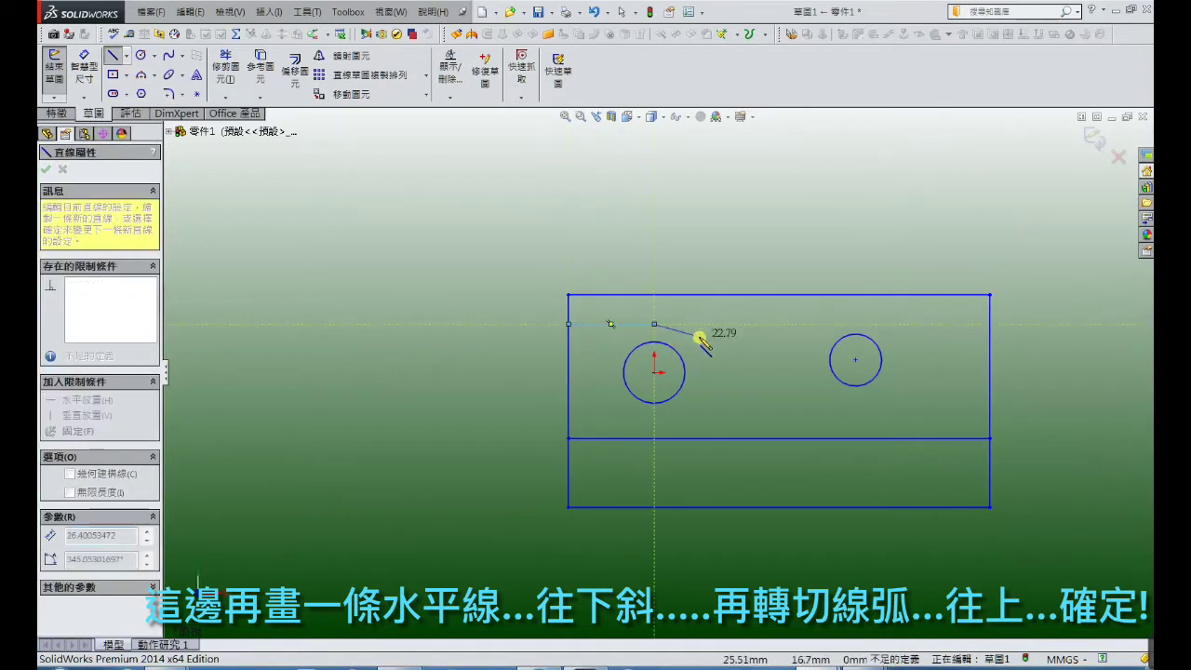
{"action": "left_click", "coordinate": [745, 343]}
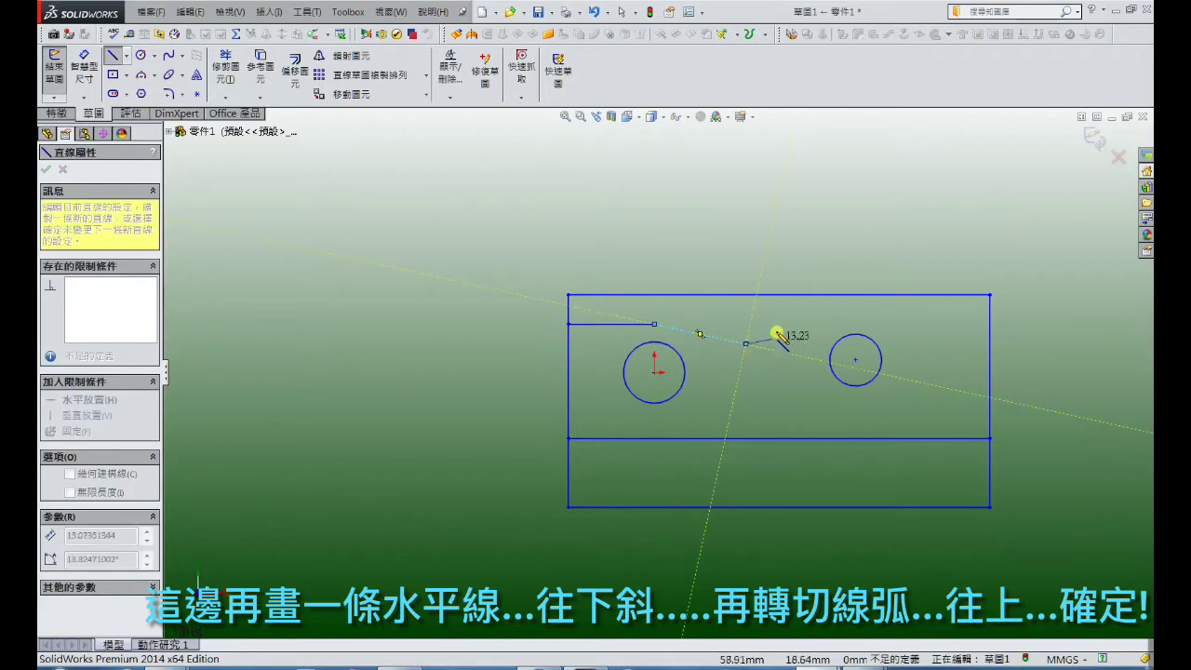
{"action": "key", "text": "a"}
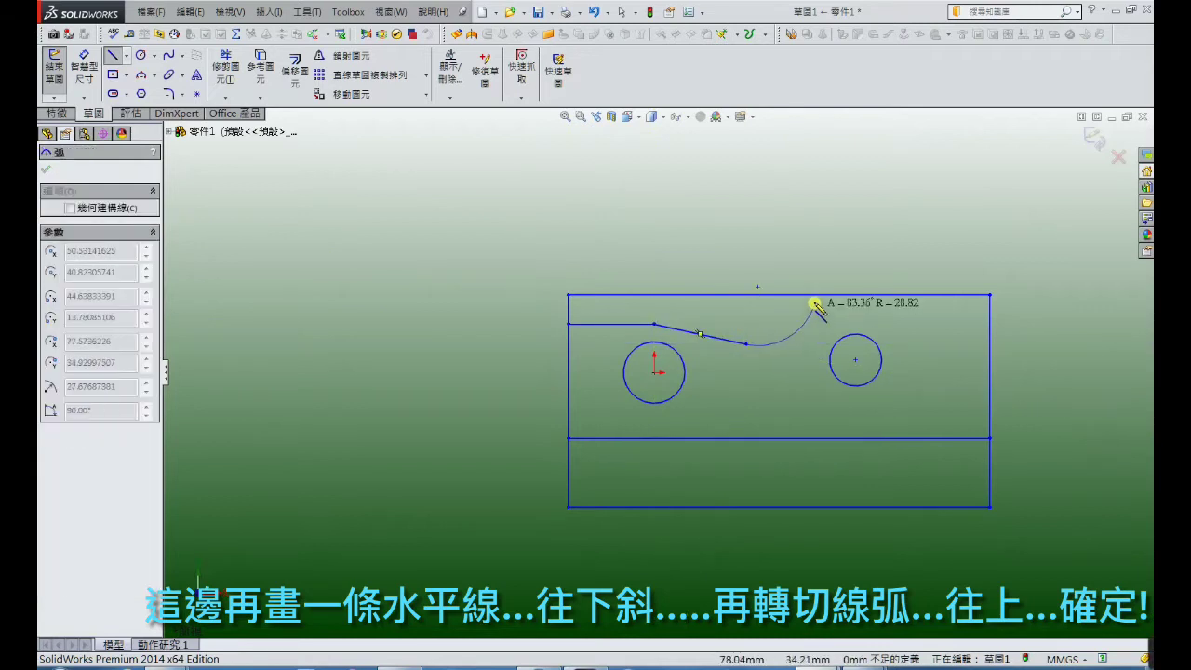
{"action": "left_click", "coordinate": [822, 295]}
{"action": "right_click", "coordinate": [822, 296]}
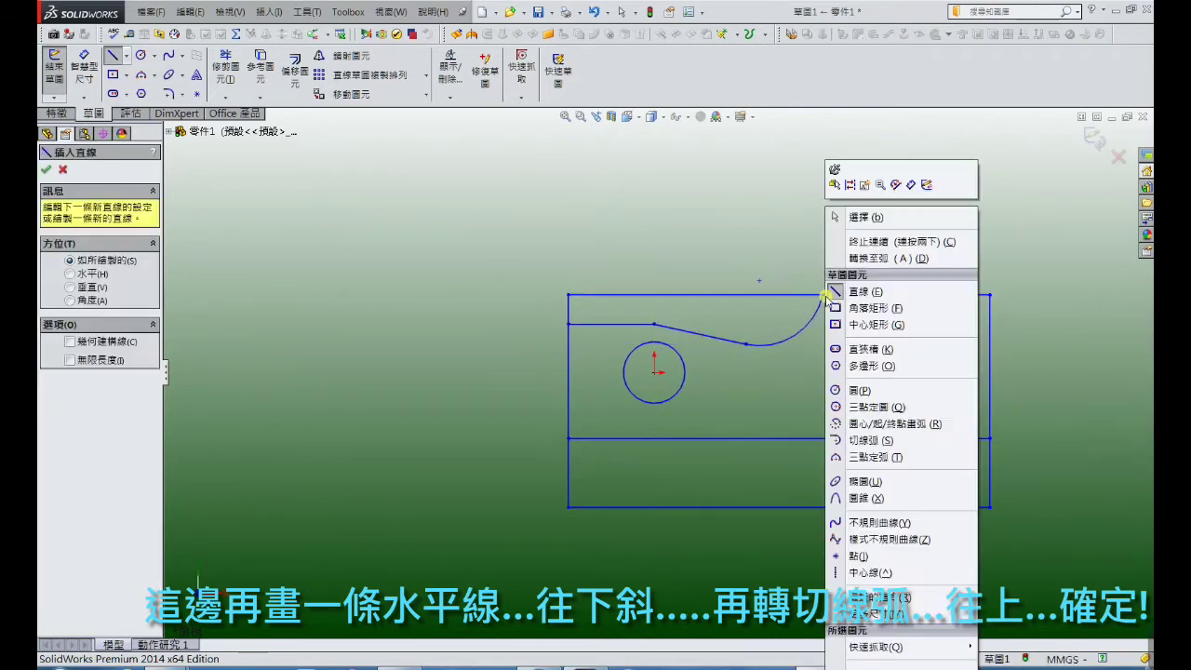
{"action": "left_click", "coordinate": [850, 224]}
{"action": "scroll", "coordinate": [856, 409], "scroll_direction": "up", "scroll_amount": 3}
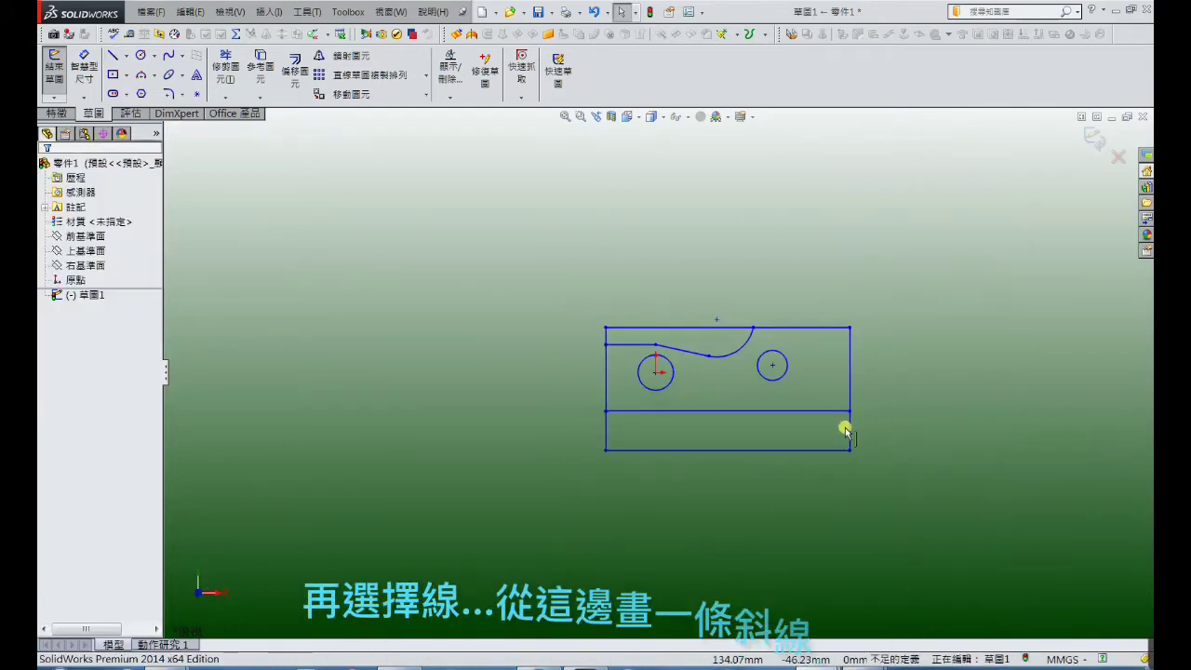
{"action": "scroll", "coordinate": [837, 419], "scroll_direction": "down", "scroll_amount": 3}
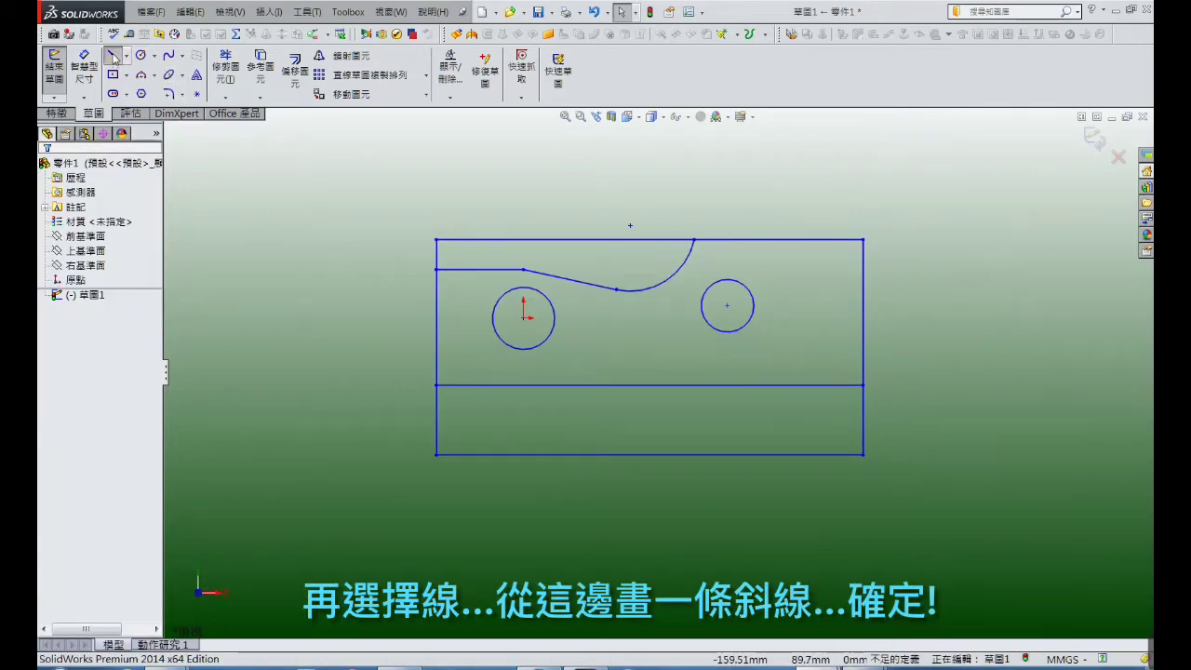
Draw a diagonal corner-cut line from the right edge to the bottom edge
{"action": "left_click", "coordinate": [112, 57]}
{"action": "left_click", "coordinate": [864, 318]}
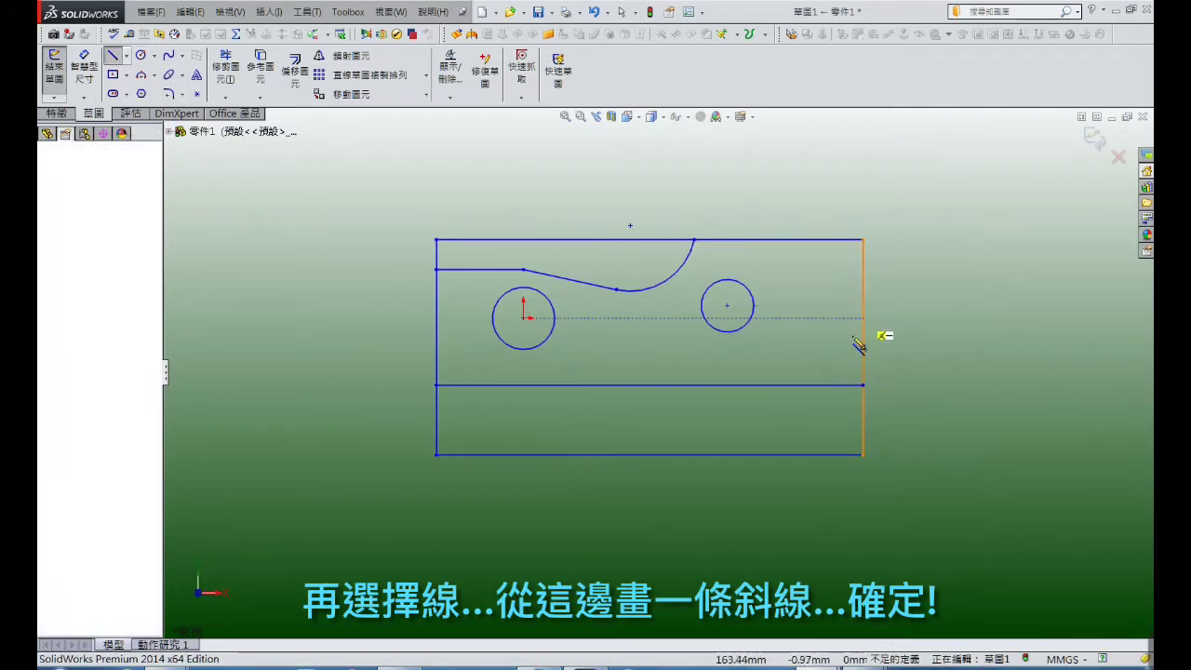
{"action": "left_click", "coordinate": [722, 456]}
{"action": "right_click", "coordinate": [723, 456]}
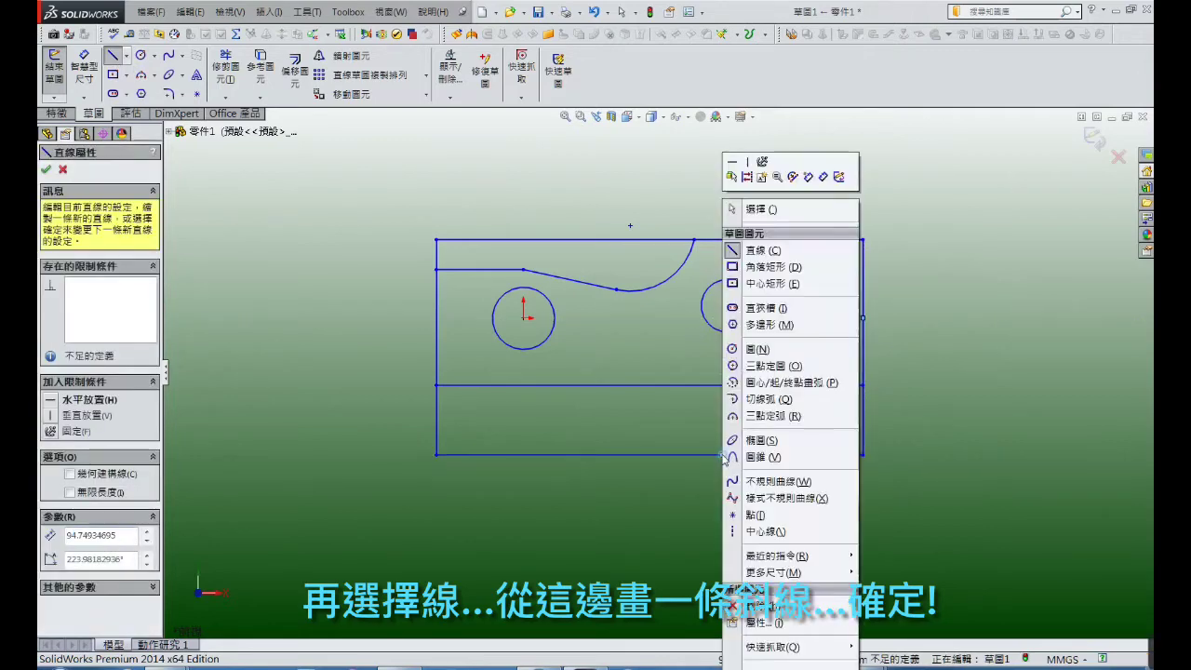
{"action": "left_click", "coordinate": [755, 214]}
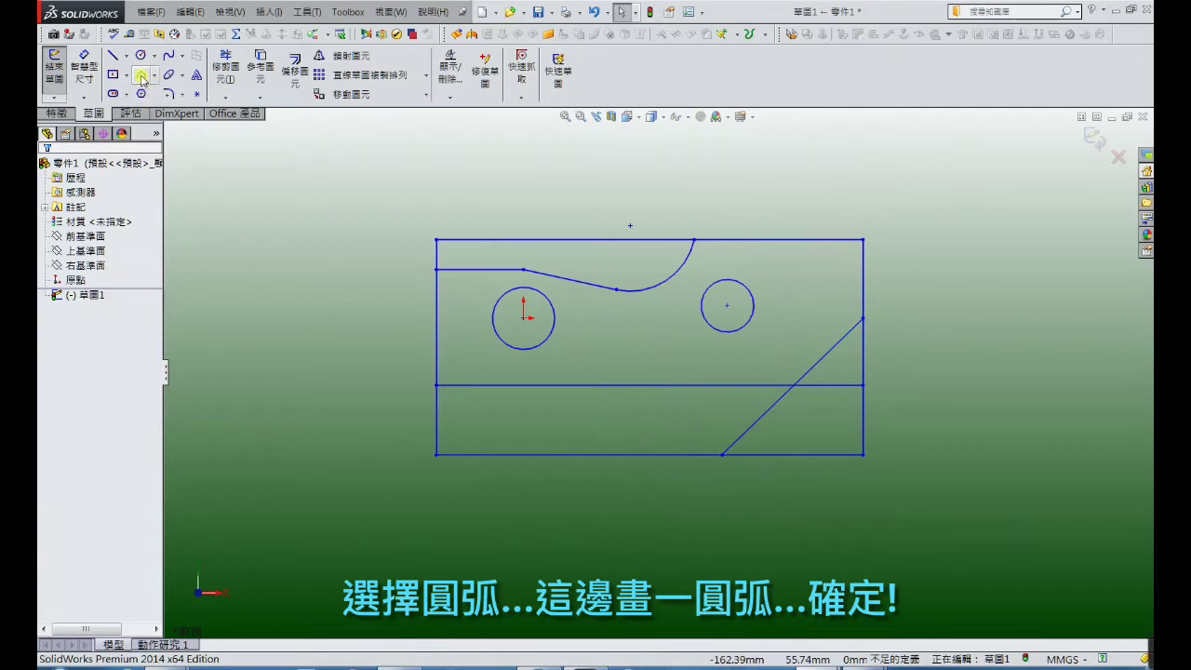
Sketch a quarter arc above the bottom edge and a tangent arc up to the middle line
{"action": "left_click", "coordinate": [141, 76]}
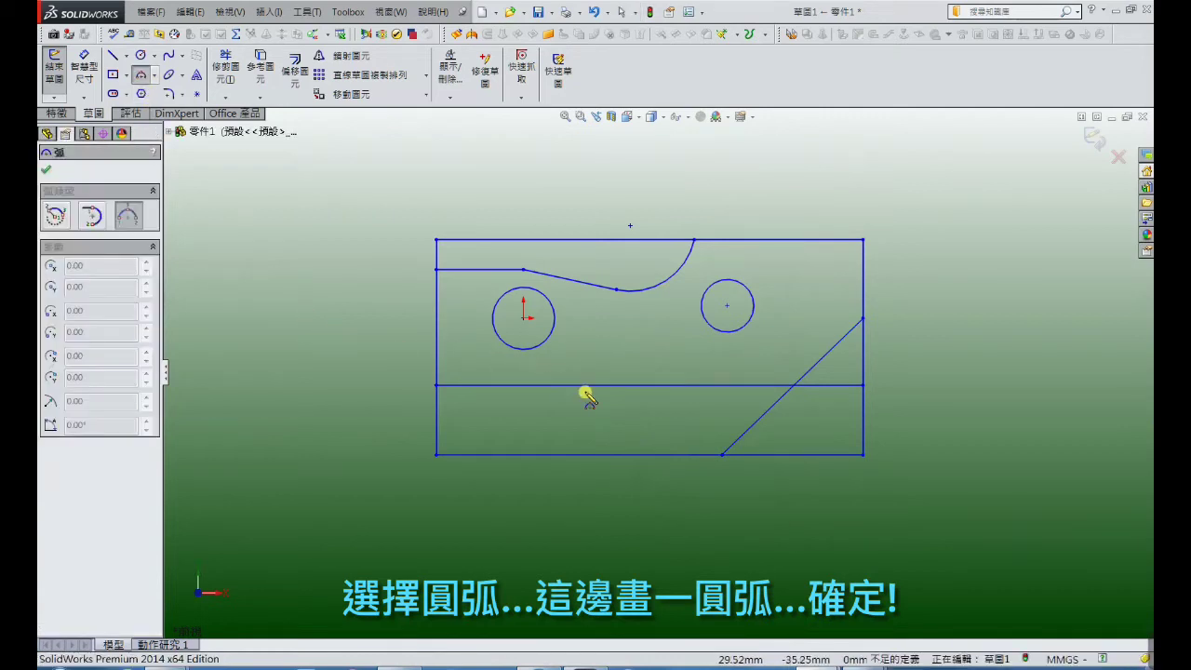
{"action": "left_click", "coordinate": [689, 455]}
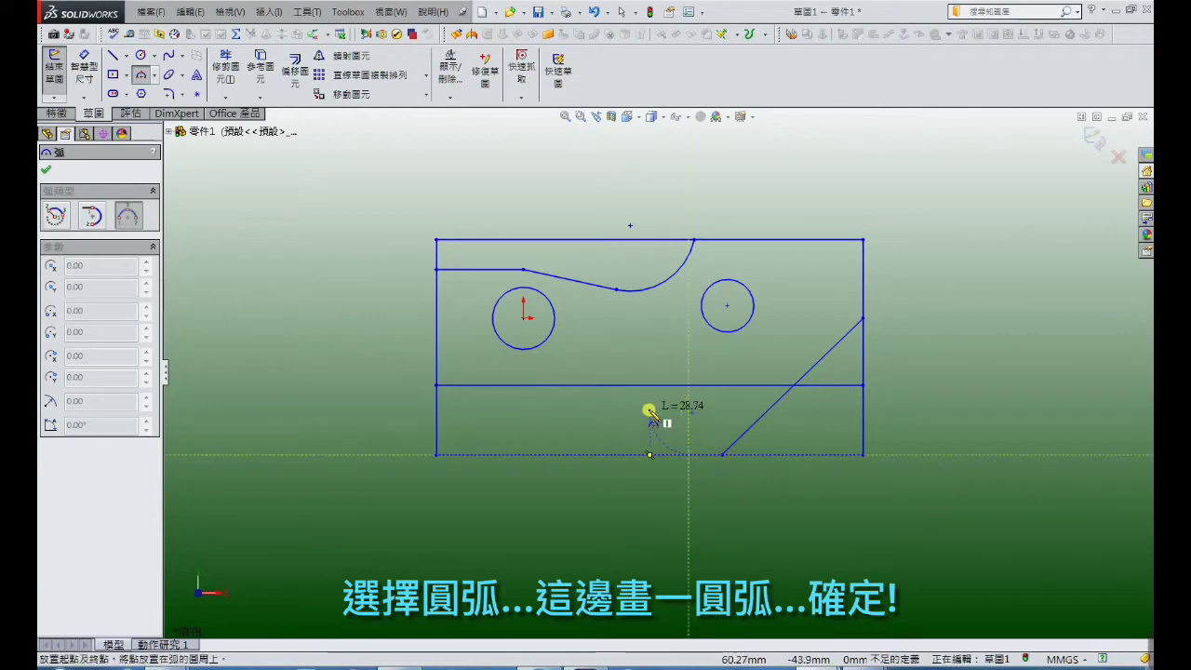
{"action": "left_click", "coordinate": [649, 411]}
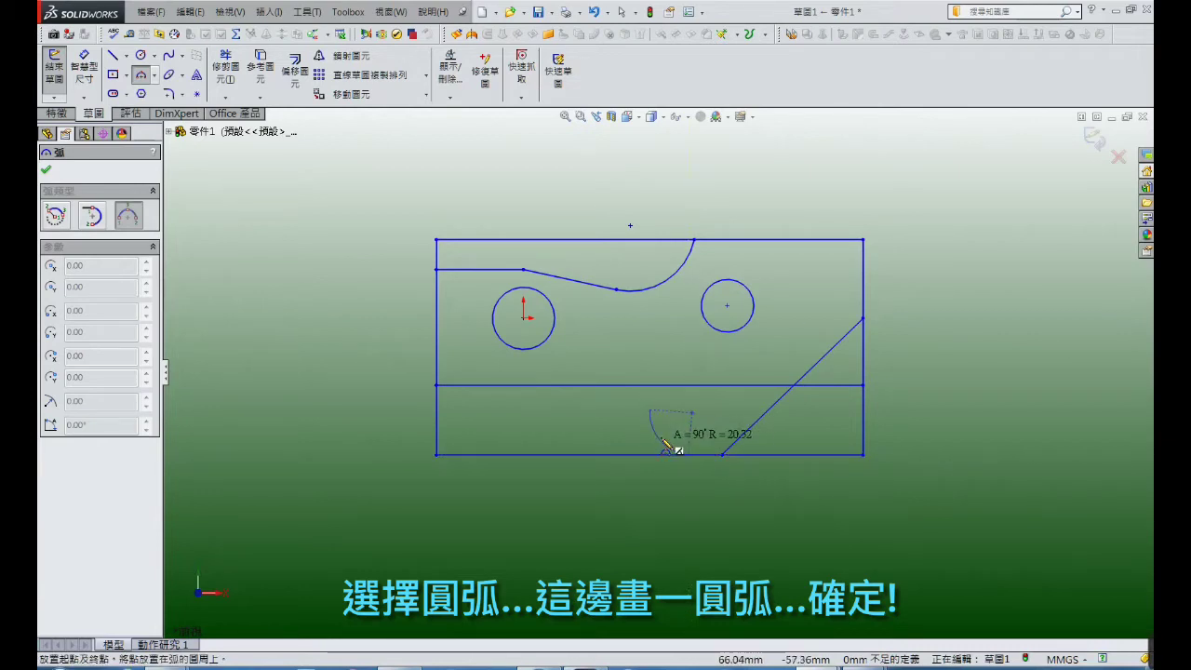
{"action": "left_click", "coordinate": [666, 445]}
{"action": "right_click", "coordinate": [661, 231]}
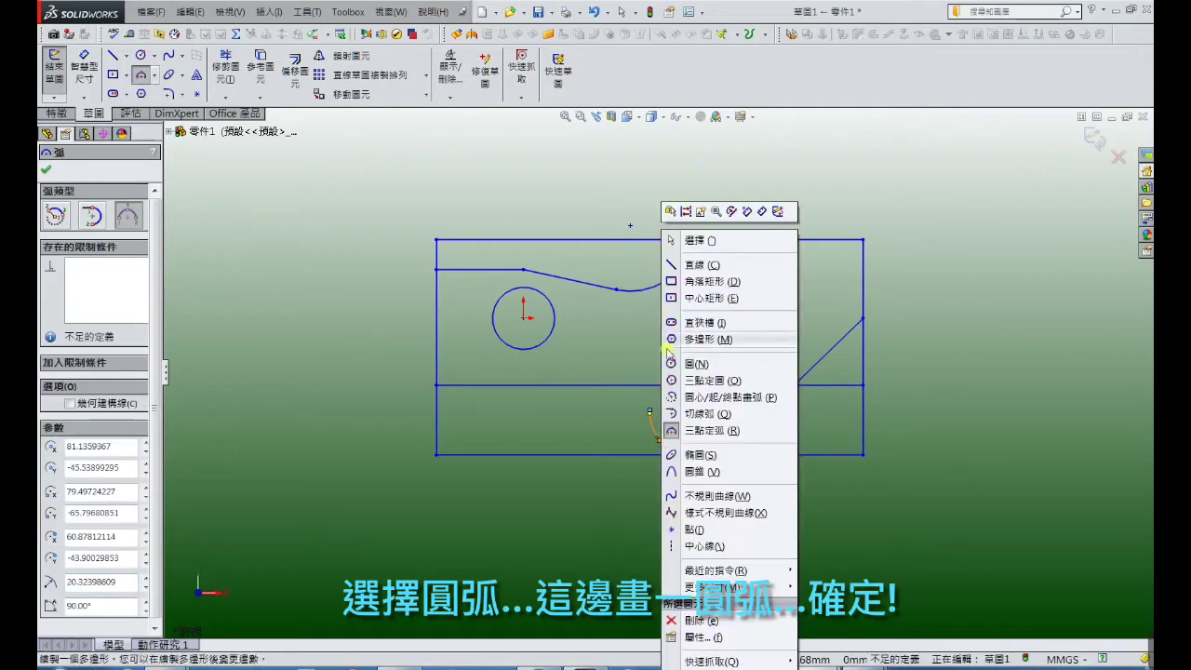
{"action": "left_click", "coordinate": [688, 240]}
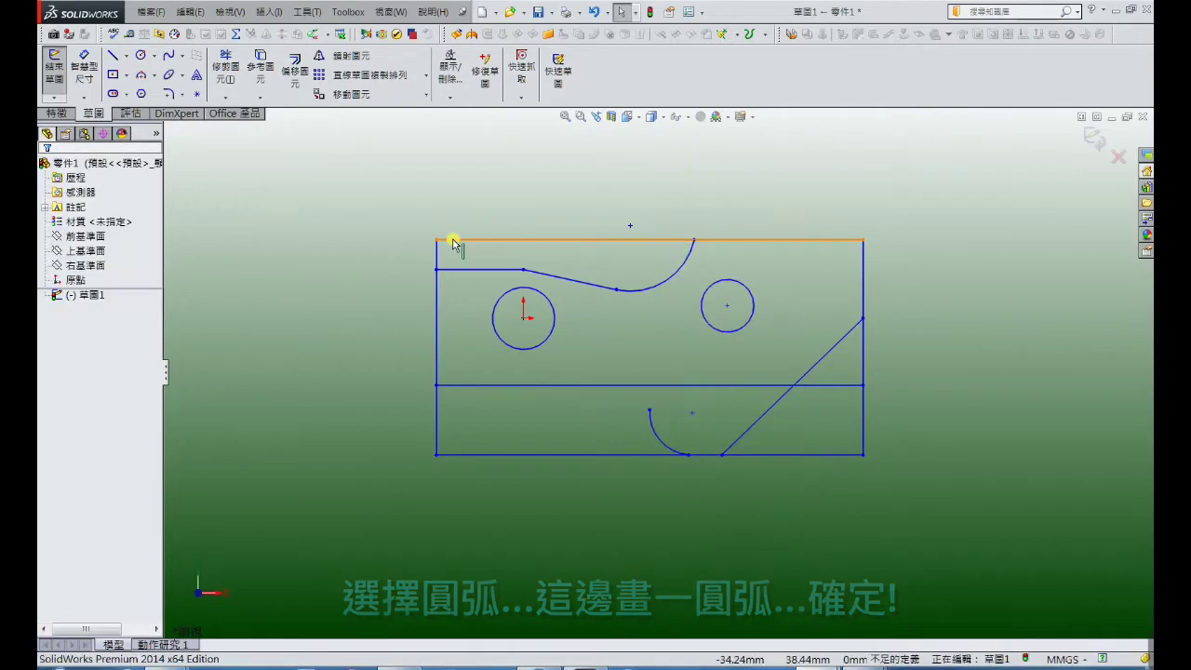
{"action": "left_click", "coordinate": [140, 75]}
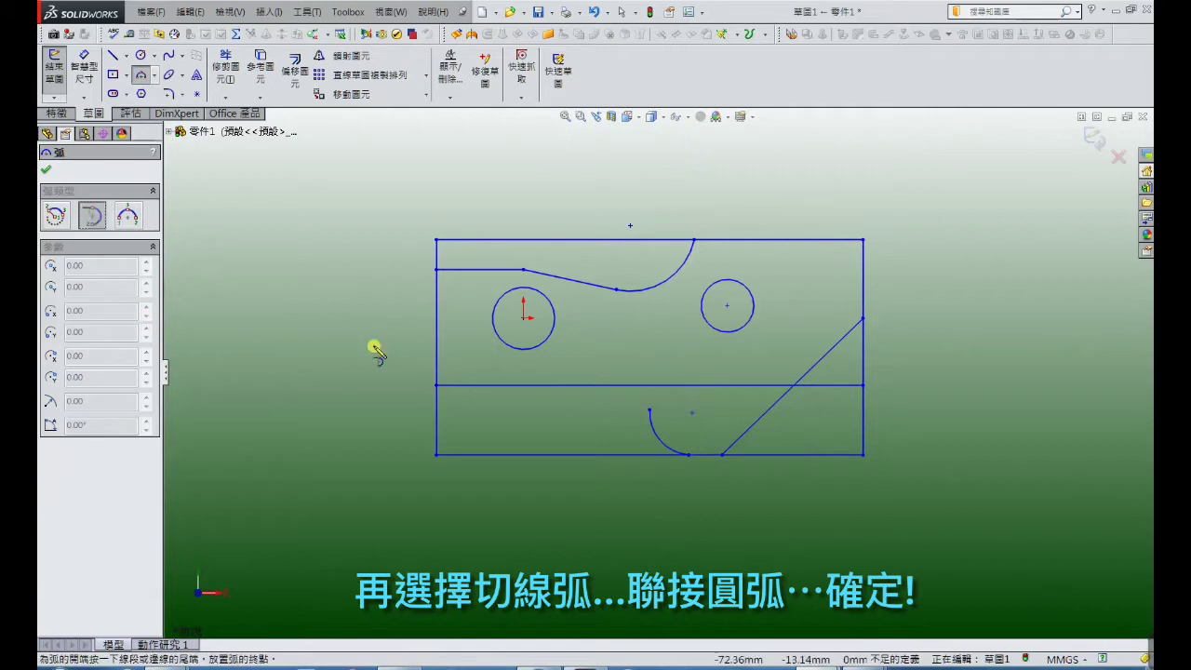
{"action": "left_click", "coordinate": [625, 385]}
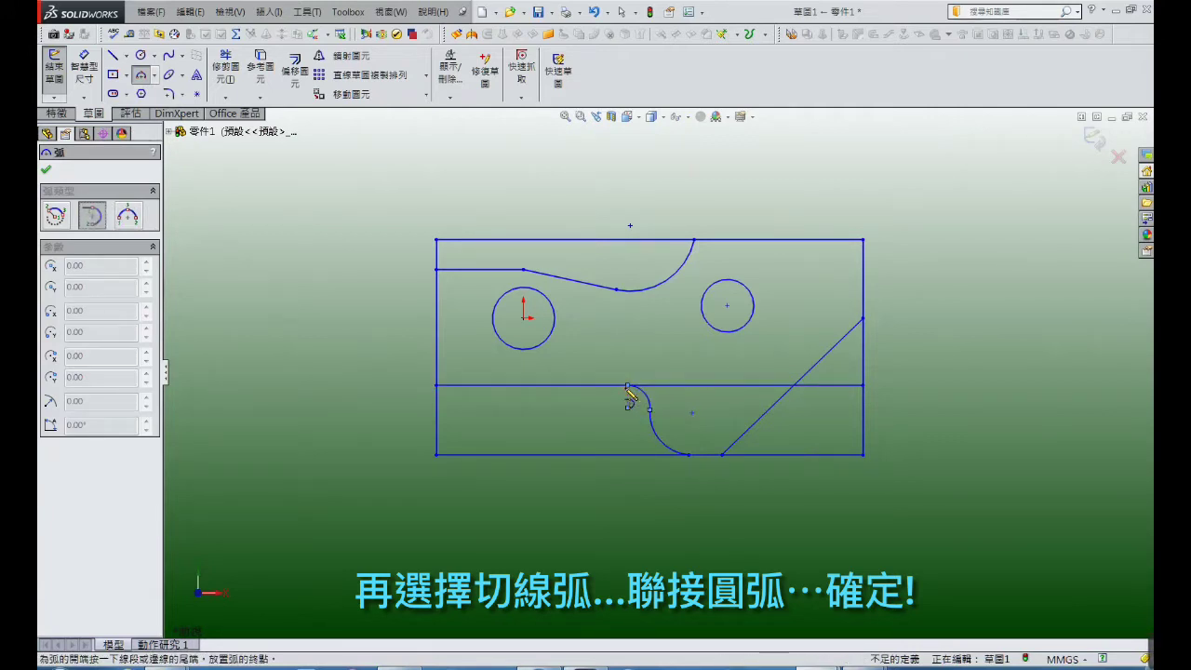
{"action": "right_click", "coordinate": [628, 394]}
{"action": "left_click", "coordinate": [636, 265]}
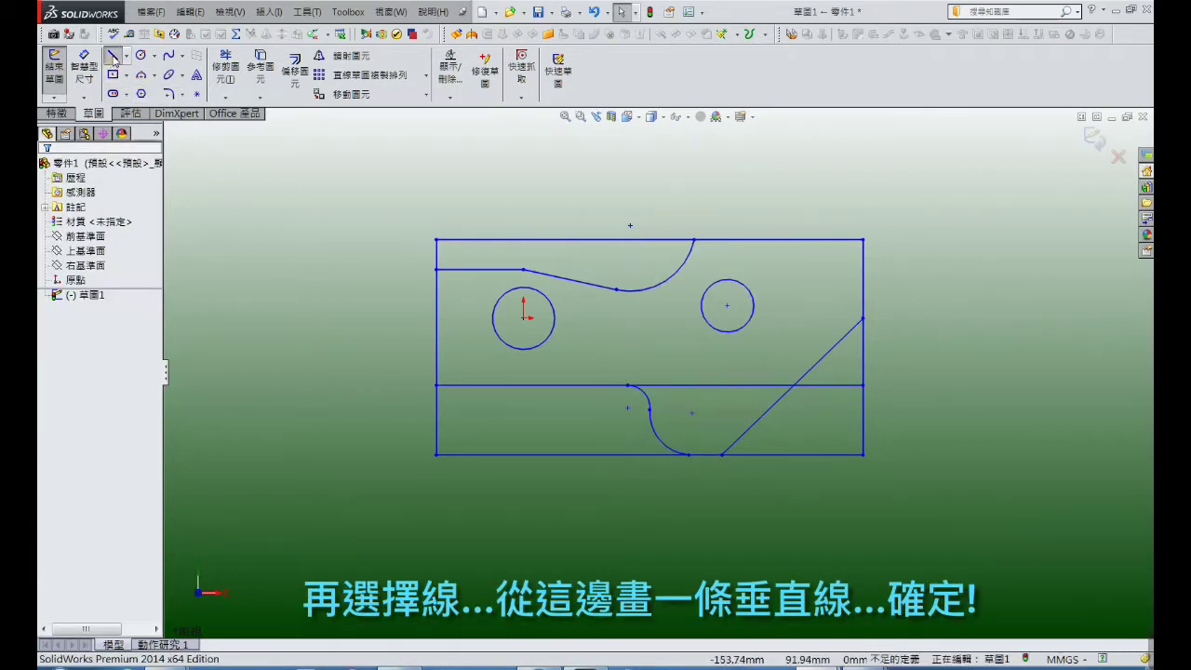
Draw a vertical line from the slanted upper line down to the middle line
{"action": "left_click", "coordinate": [586, 285]}
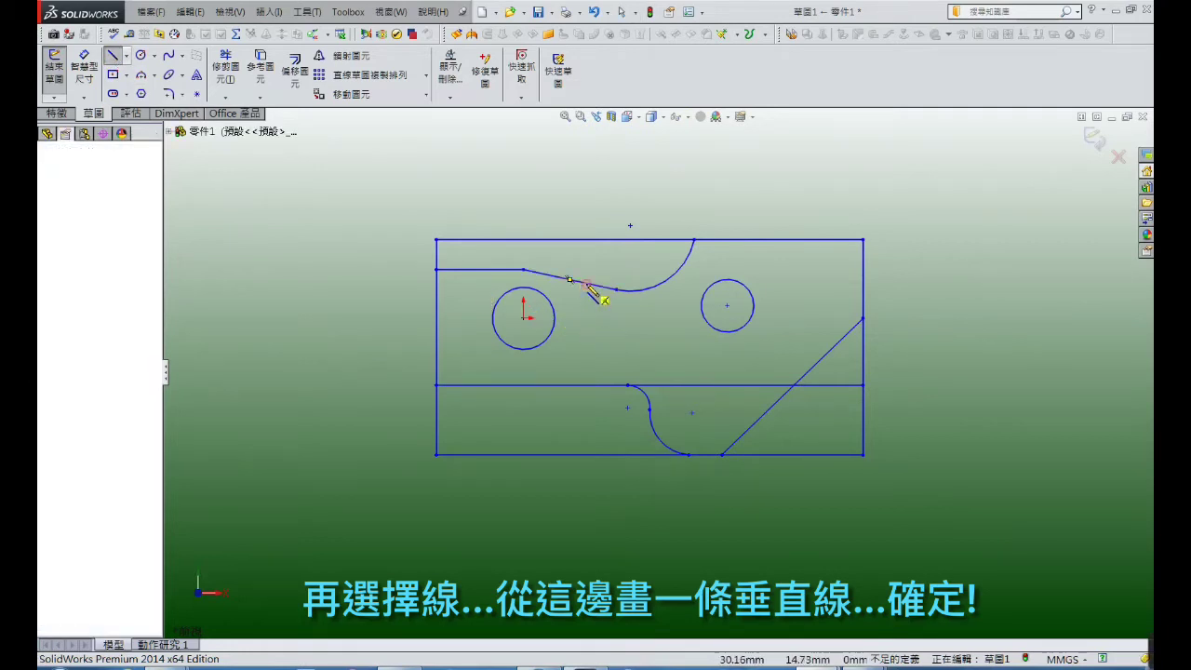
{"action": "left_click", "coordinate": [586, 384]}
{"action": "right_click", "coordinate": [589, 384]}
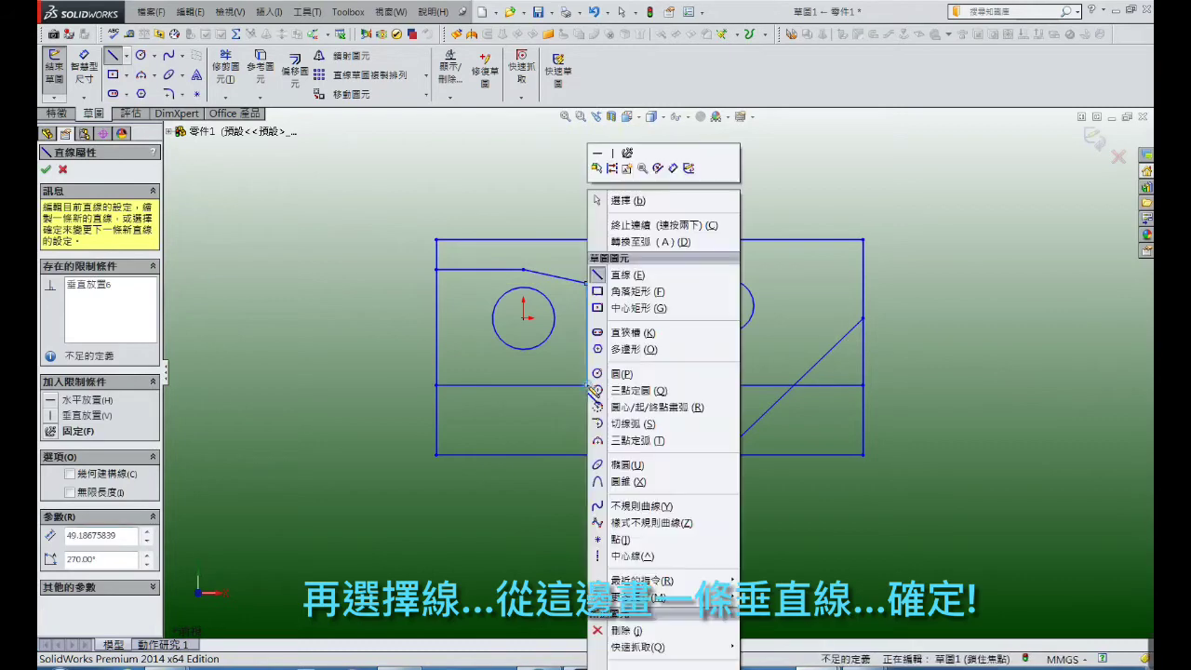
{"action": "left_click", "coordinate": [625, 200]}
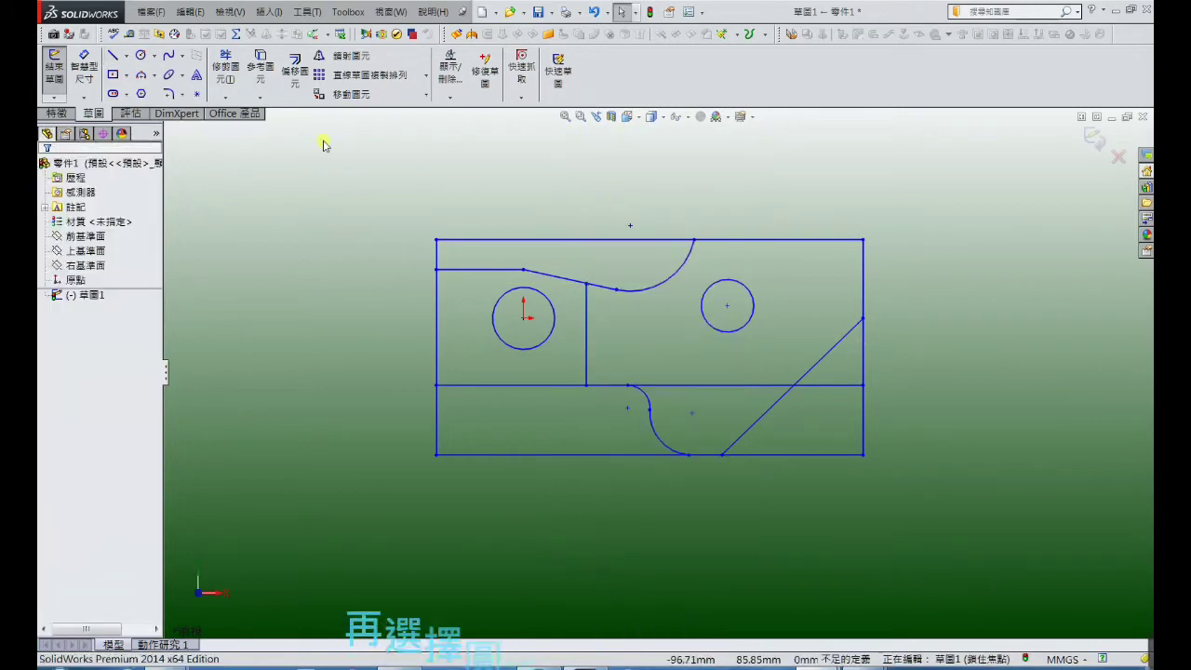
Add a large three-point arc from the upper curve's end to near the diagonal
{"action": "left_click", "coordinate": [140, 74]}
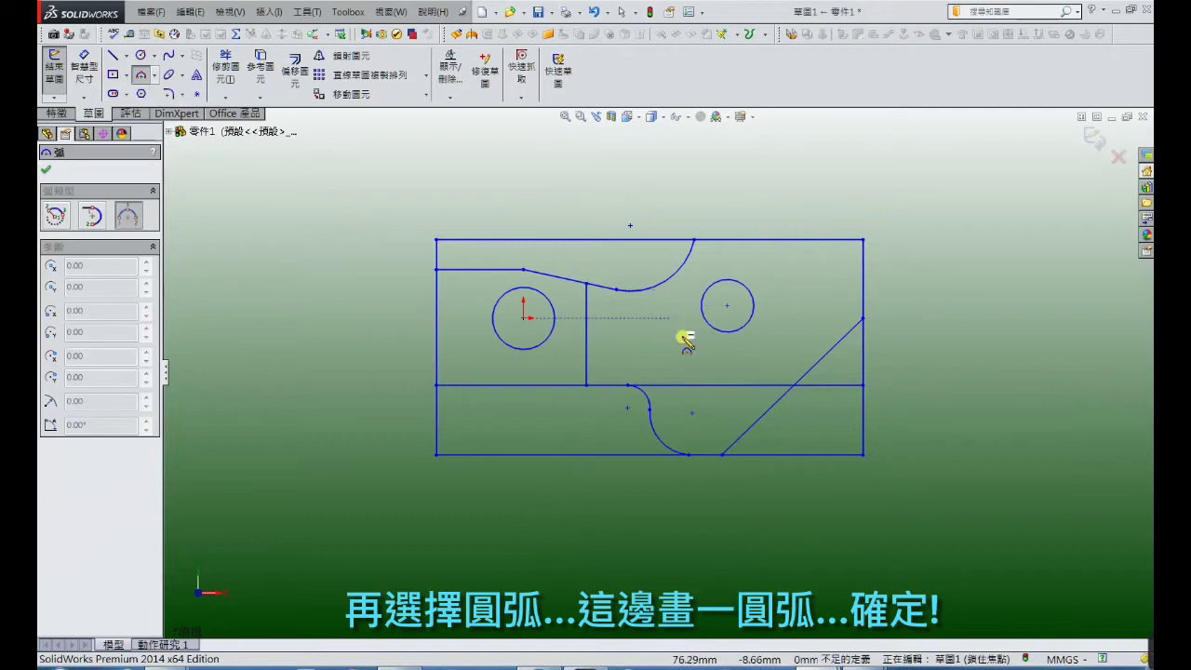
{"action": "left_click", "coordinate": [791, 385]}
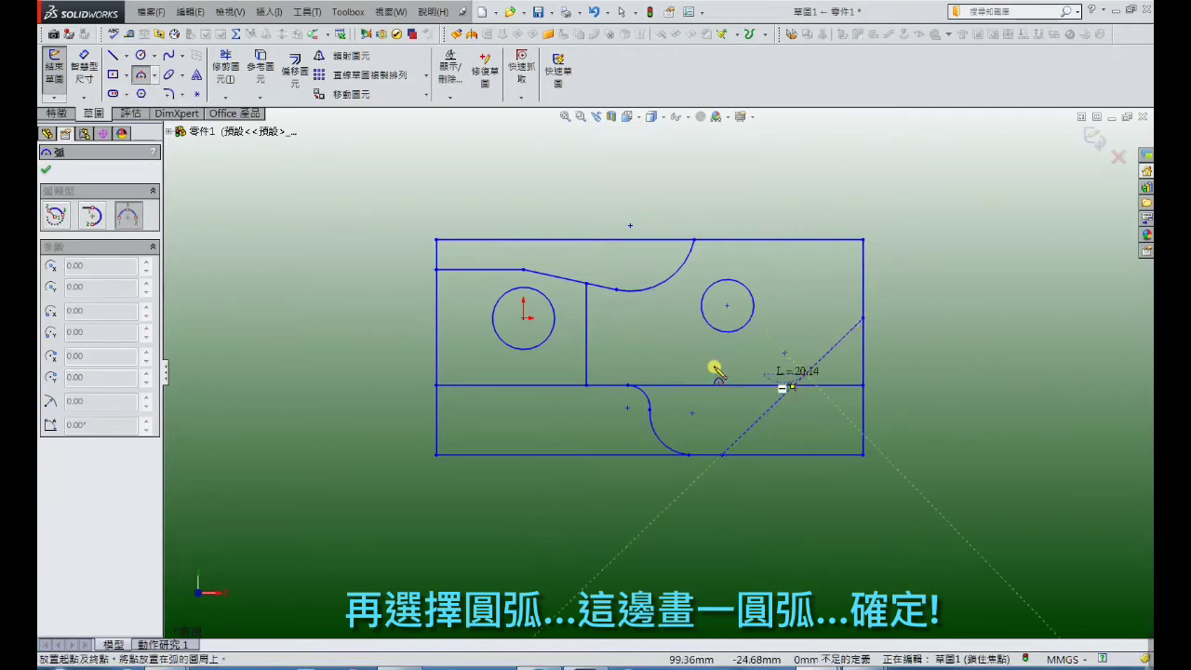
{"action": "left_click", "coordinate": [652, 291]}
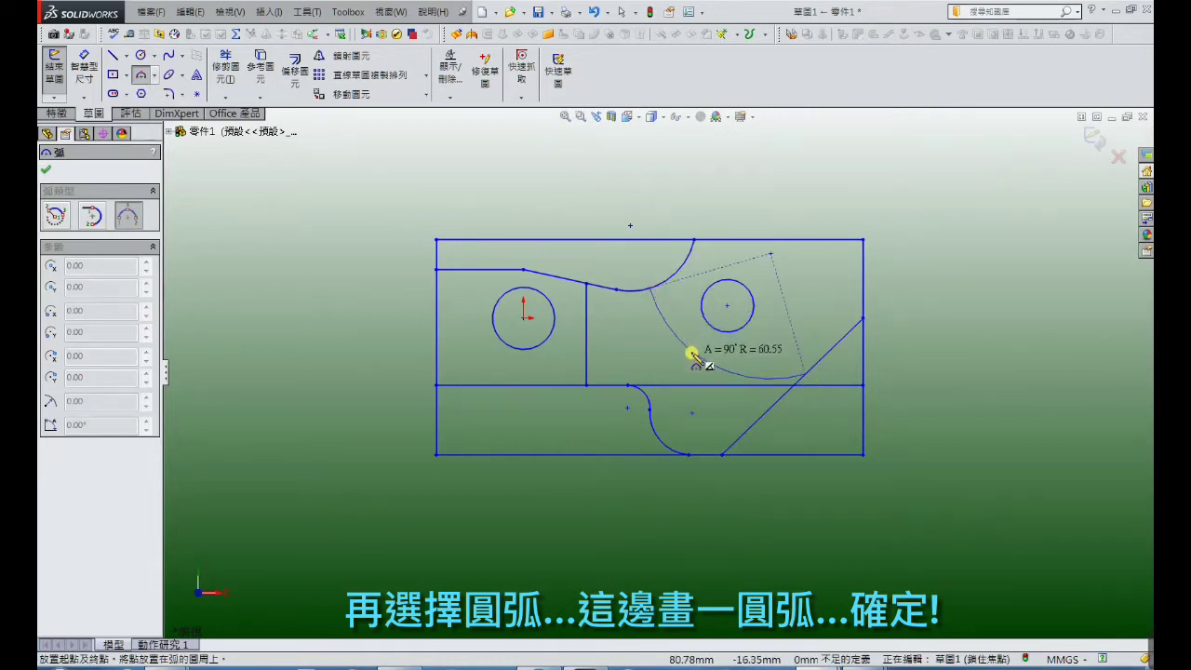
{"action": "left_click", "coordinate": [696, 359]}
{"action": "right_click", "coordinate": [693, 230]}
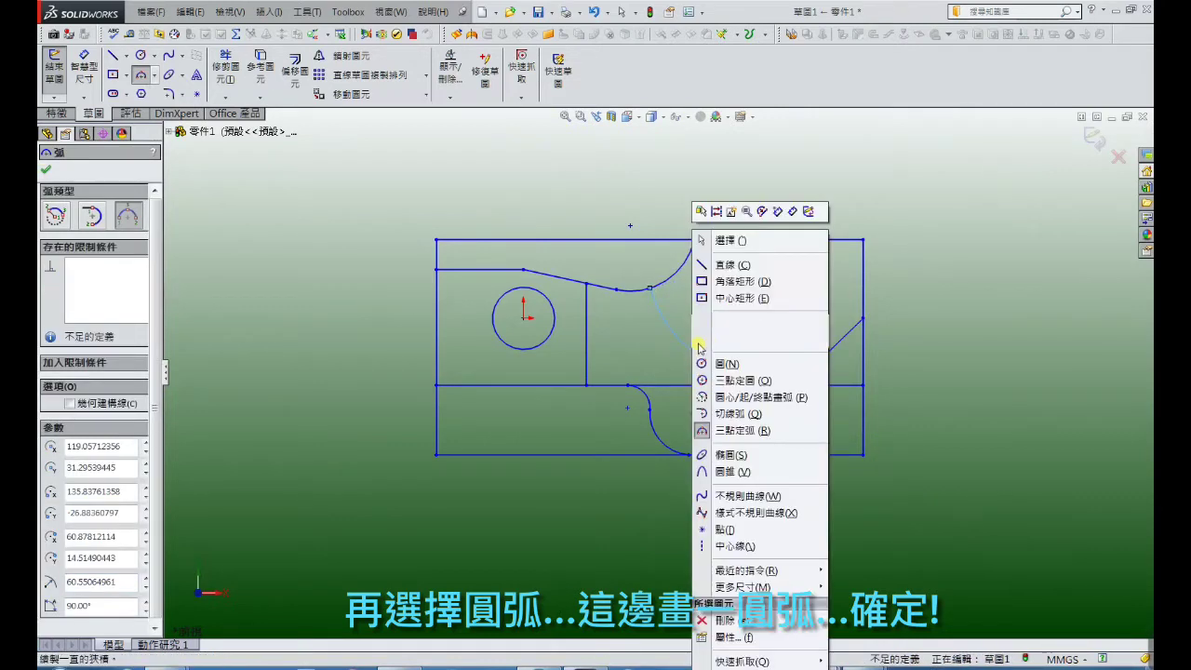
{"action": "left_click", "coordinate": [707, 241]}
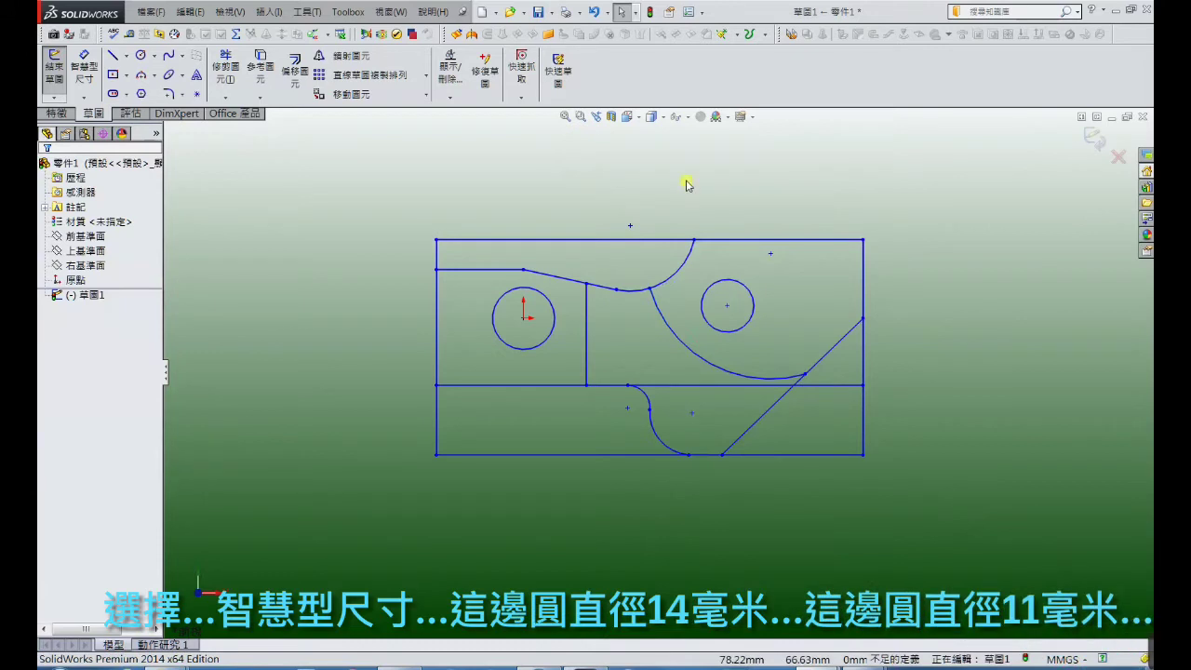
Dimension the left circle Ø14 and the right circle Ø11
{"action": "left_click", "coordinate": [84, 70]}
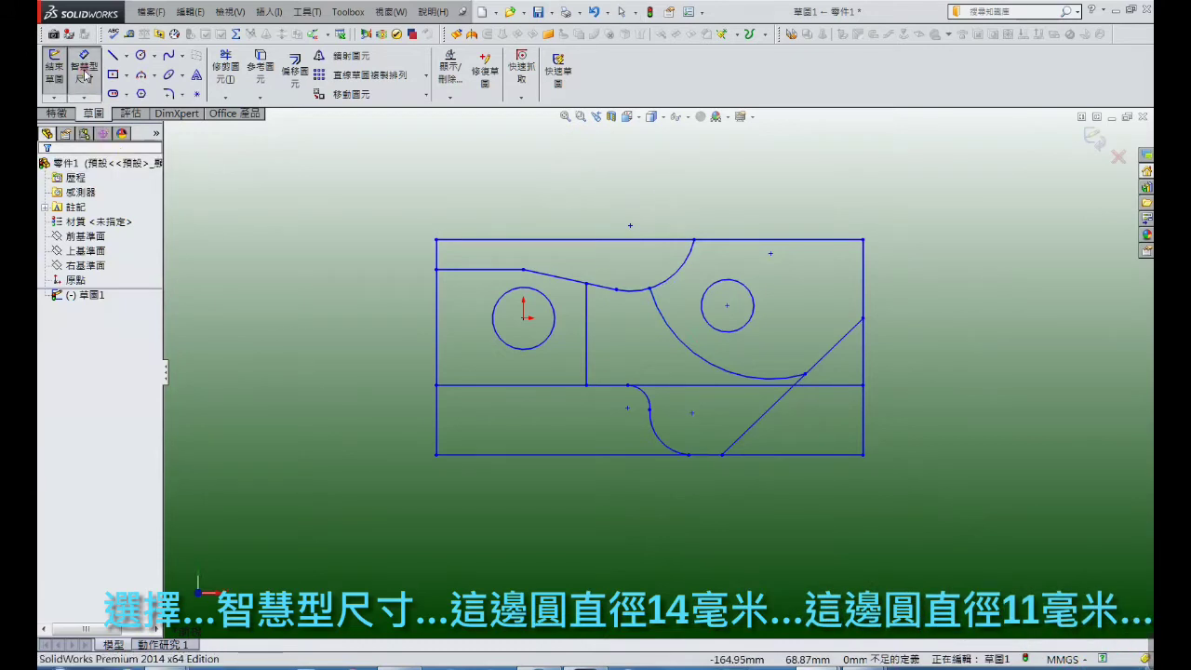
{"action": "left_click", "coordinate": [516, 355]}
{"action": "left_click", "coordinate": [511, 363]}
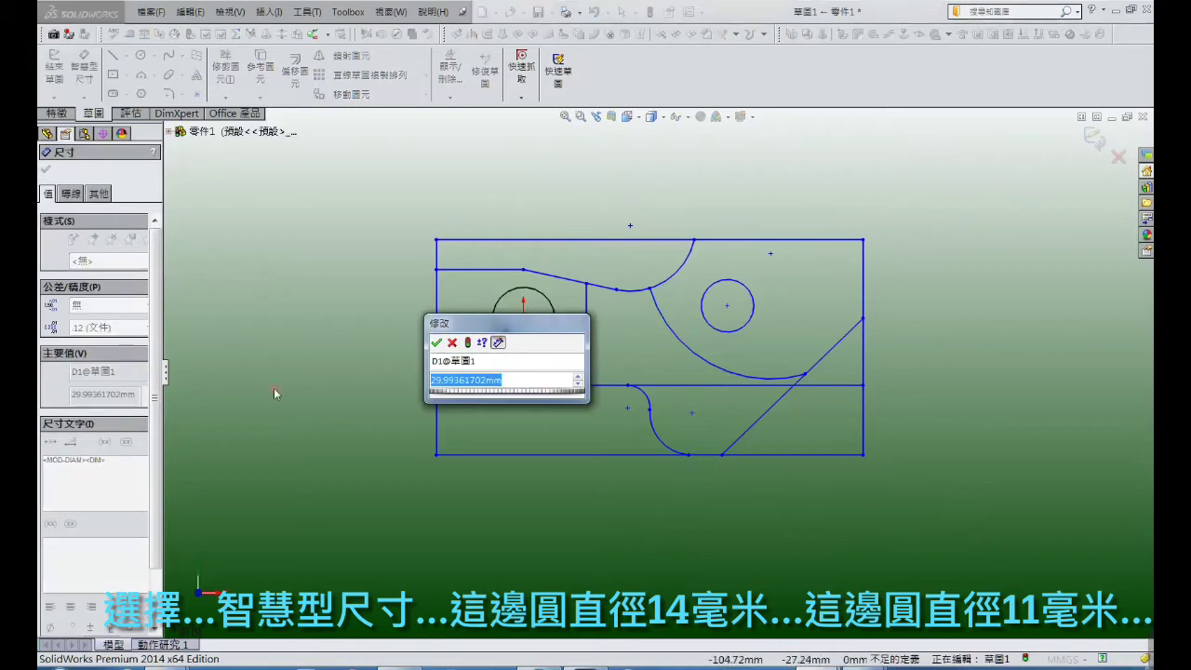
{"action": "type", "text": "14"}
{"action": "key", "text": "Return"}
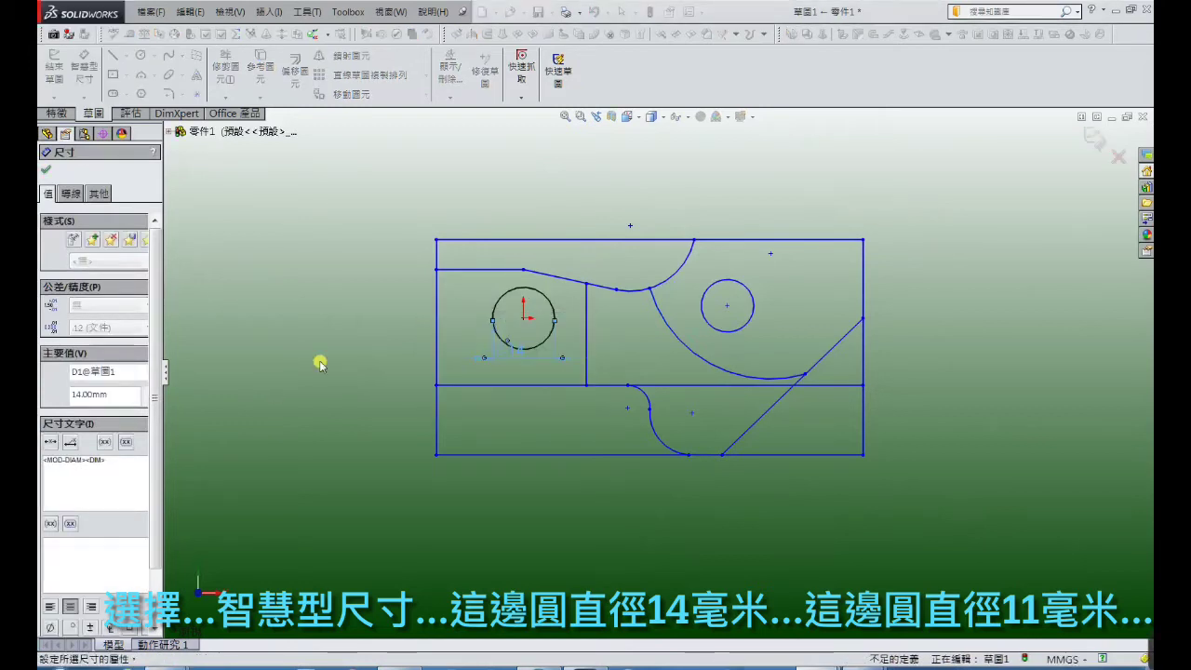
{"action": "left_click", "coordinate": [741, 331]}
{"action": "left_click", "coordinate": [744, 348]}
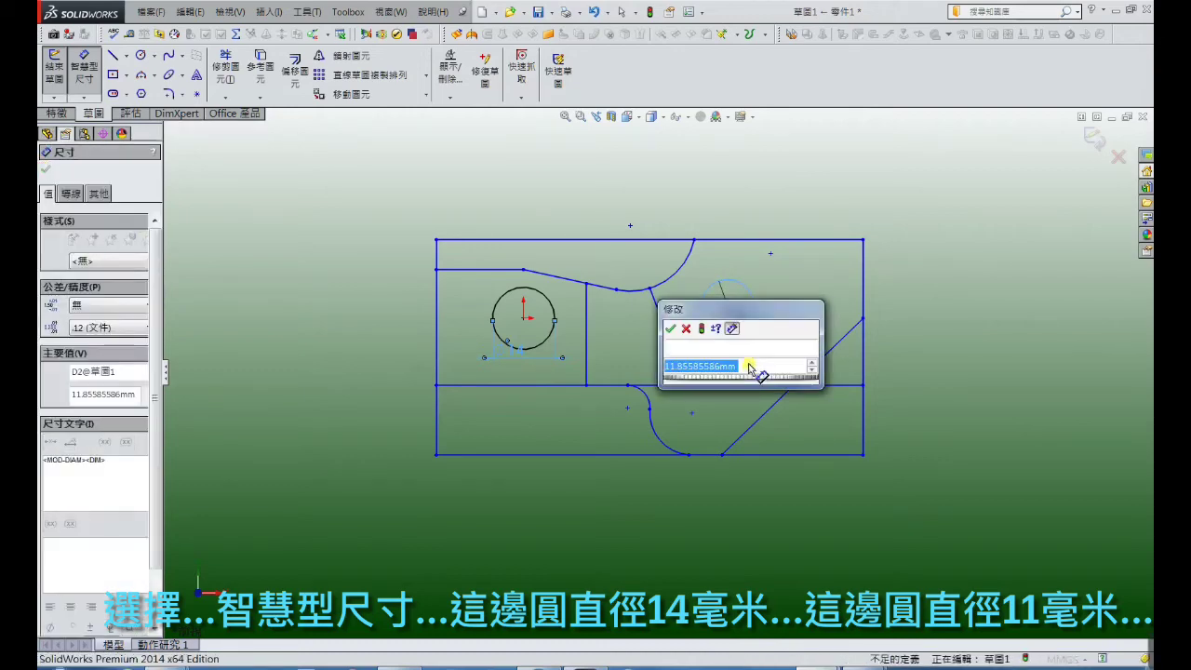
{"action": "type", "text": "11"}
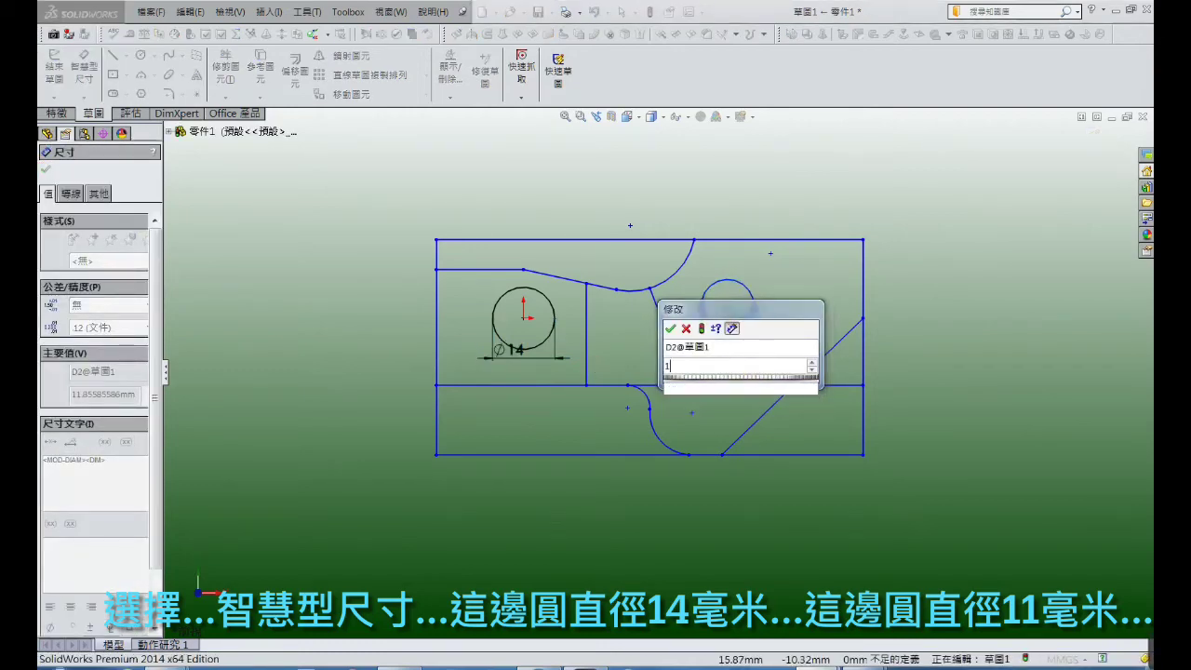
{"action": "key", "text": "Return"}
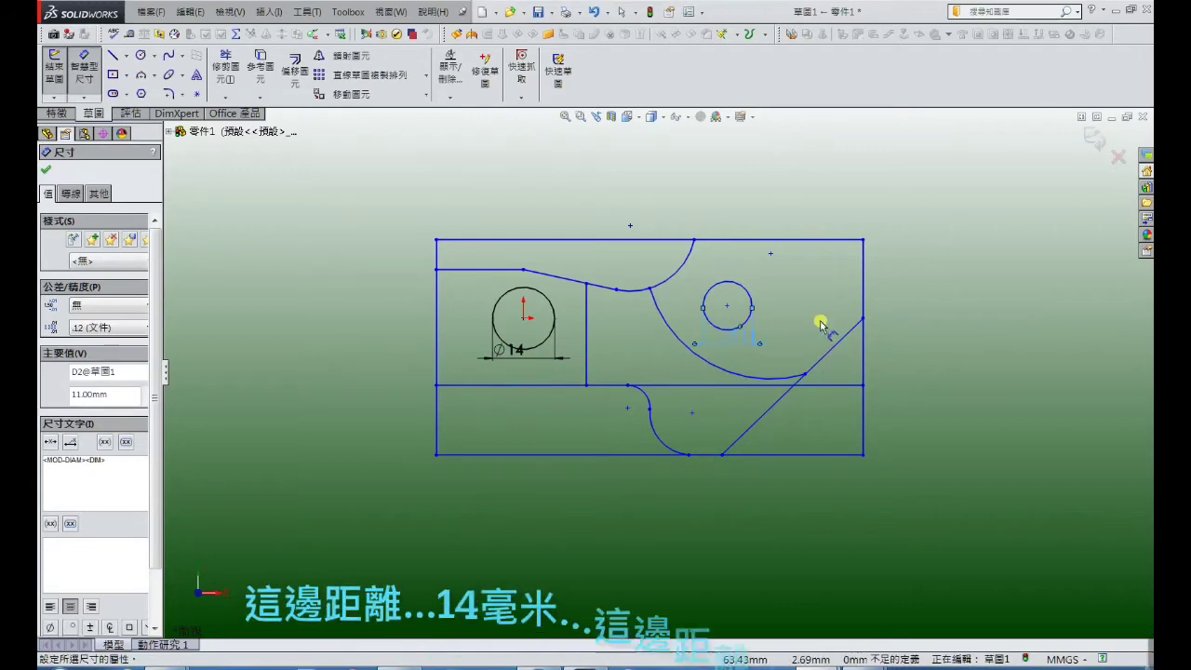
{"action": "left_click", "coordinate": [805, 313]}
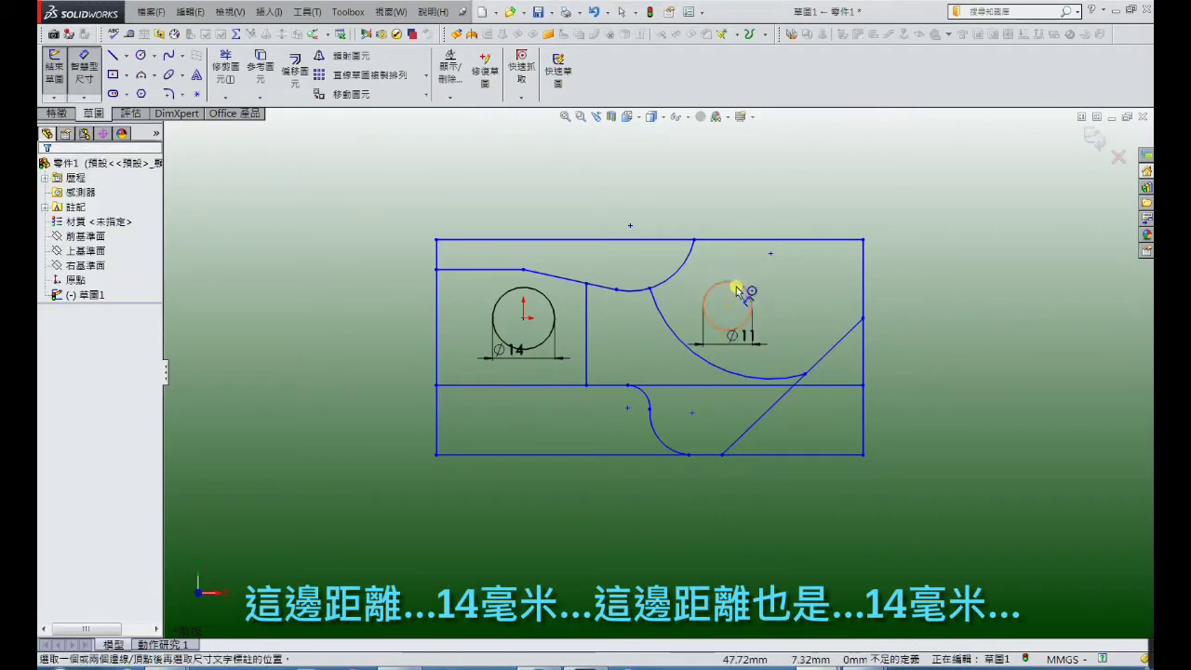
Locate the Ø11 circle 14 mm below the top edge and 14 mm from the right edge
{"action": "left_click_drag", "start_coordinate": [737, 290], "coordinate": [730, 245]}
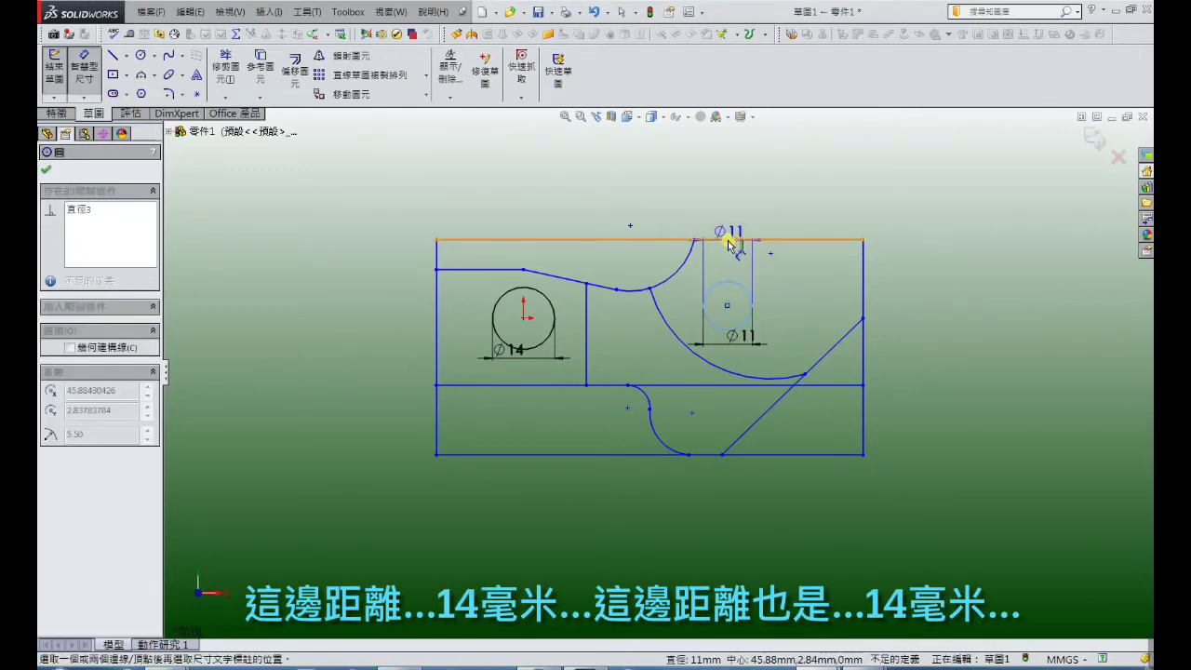
{"action": "left_click", "coordinate": [730, 244]}
{"action": "left_click", "coordinate": [761, 277]}
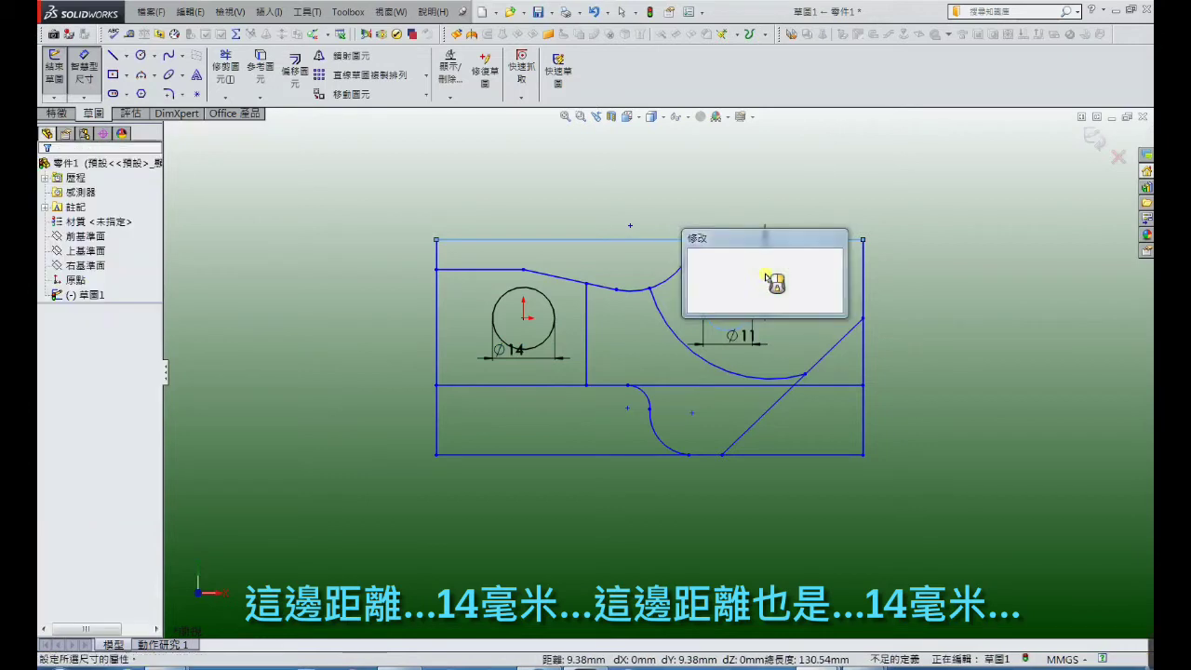
{"action": "type", "text": "14"}
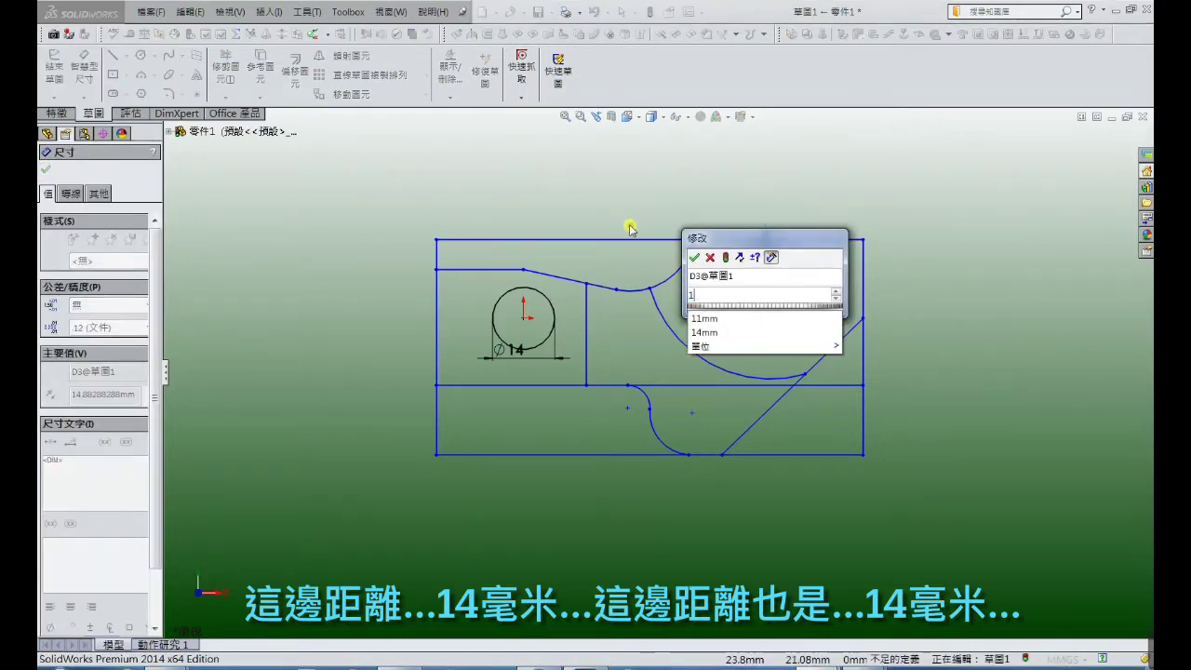
{"action": "key", "text": "Return"}
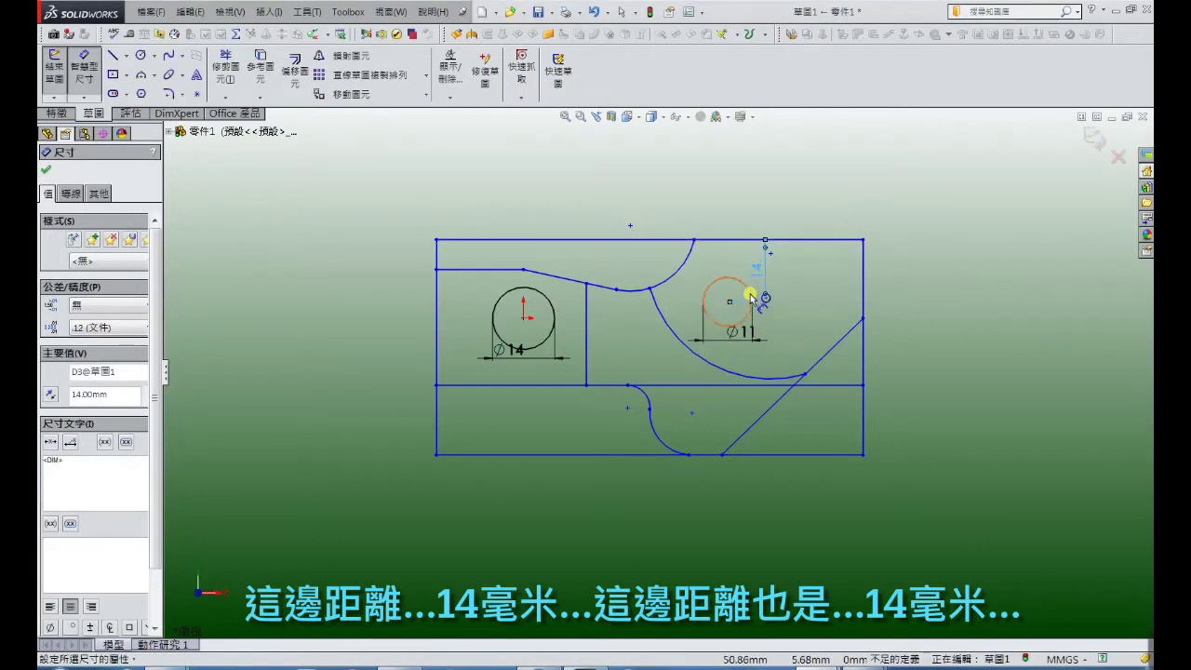
{"action": "left_click", "coordinate": [752, 296]}
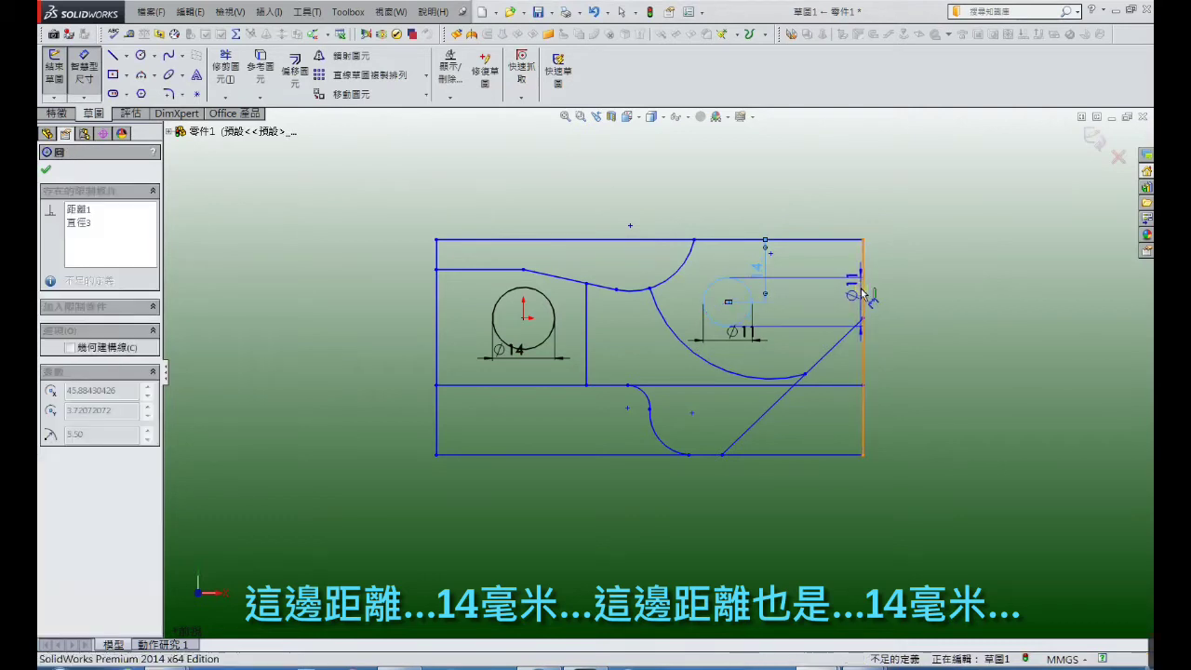
{"action": "left_click", "coordinate": [828, 298]}
{"action": "left_click", "coordinate": [834, 302]}
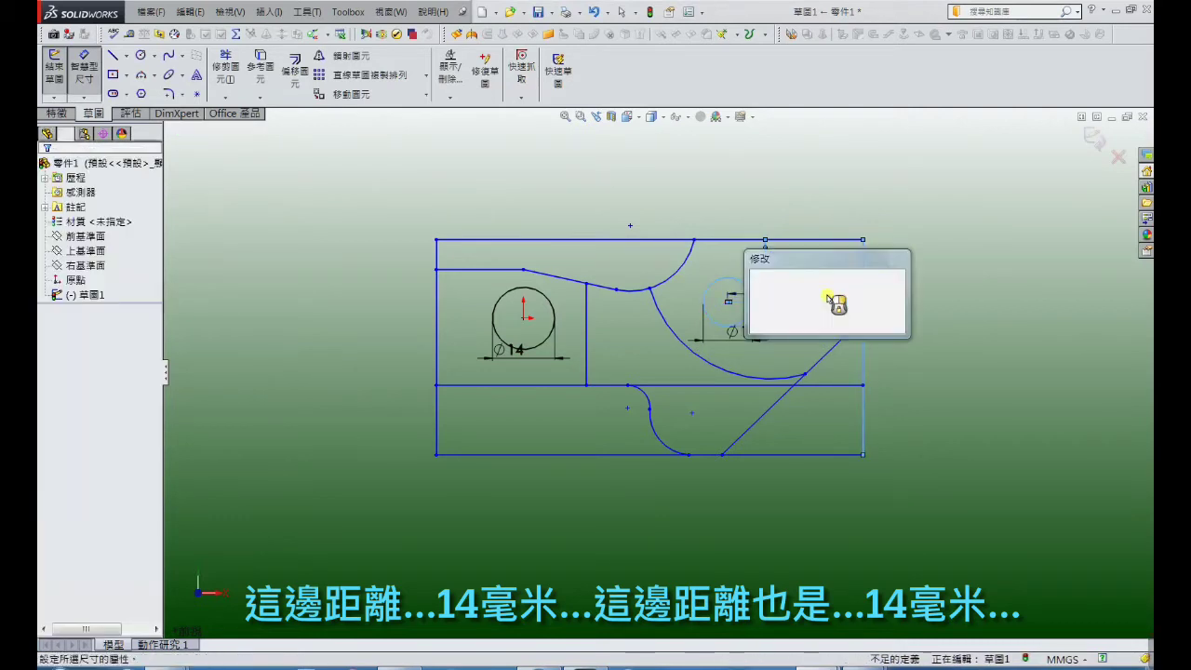
{"action": "left_click", "coordinate": [832, 316]}
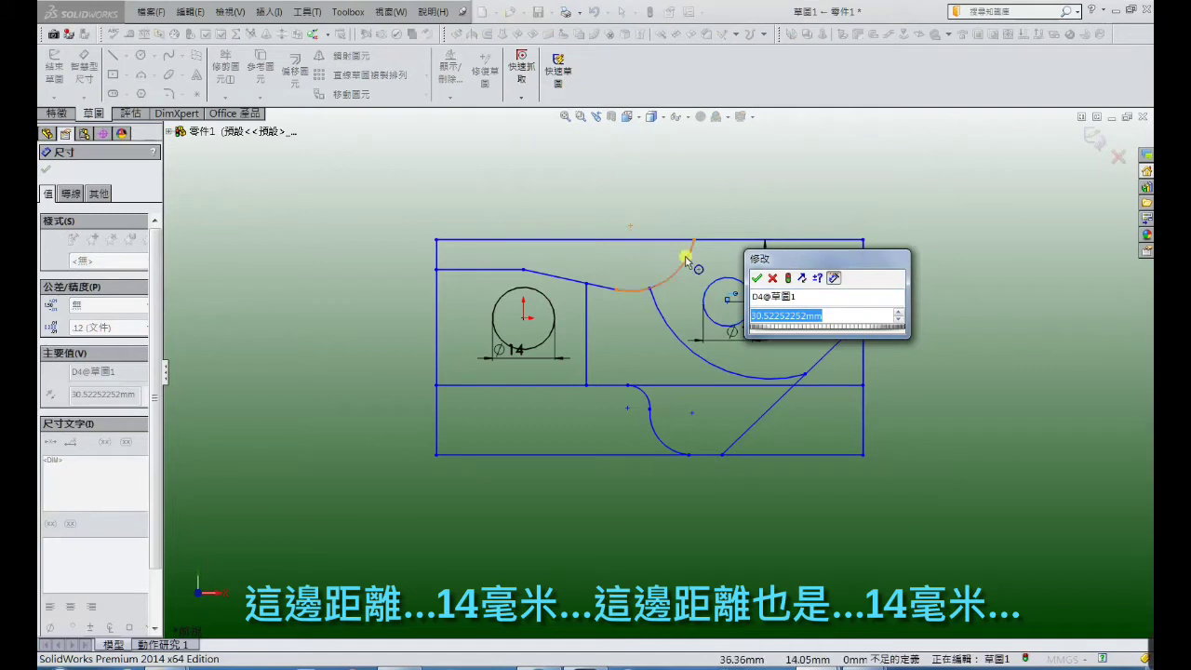
{"action": "type", "text": "14"}
{"action": "key", "text": "Return"}
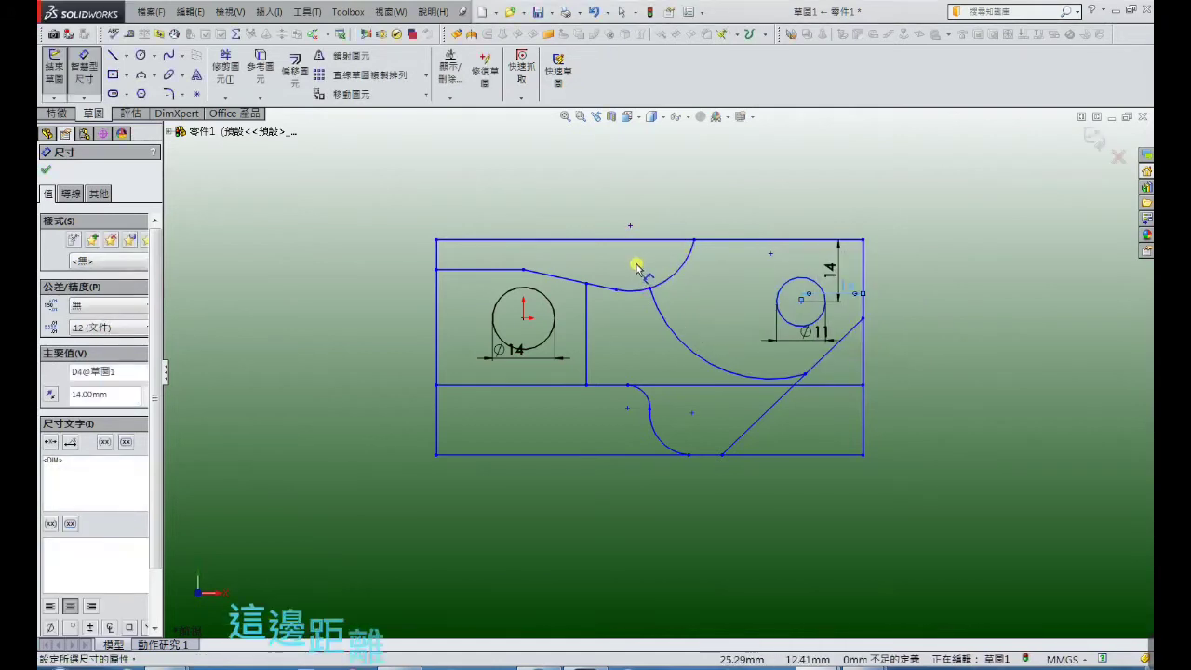
Place the Ø14 circle 14 mm from the left edge and 14 mm above the middle line
{"action": "left_click", "coordinate": [546, 298]}
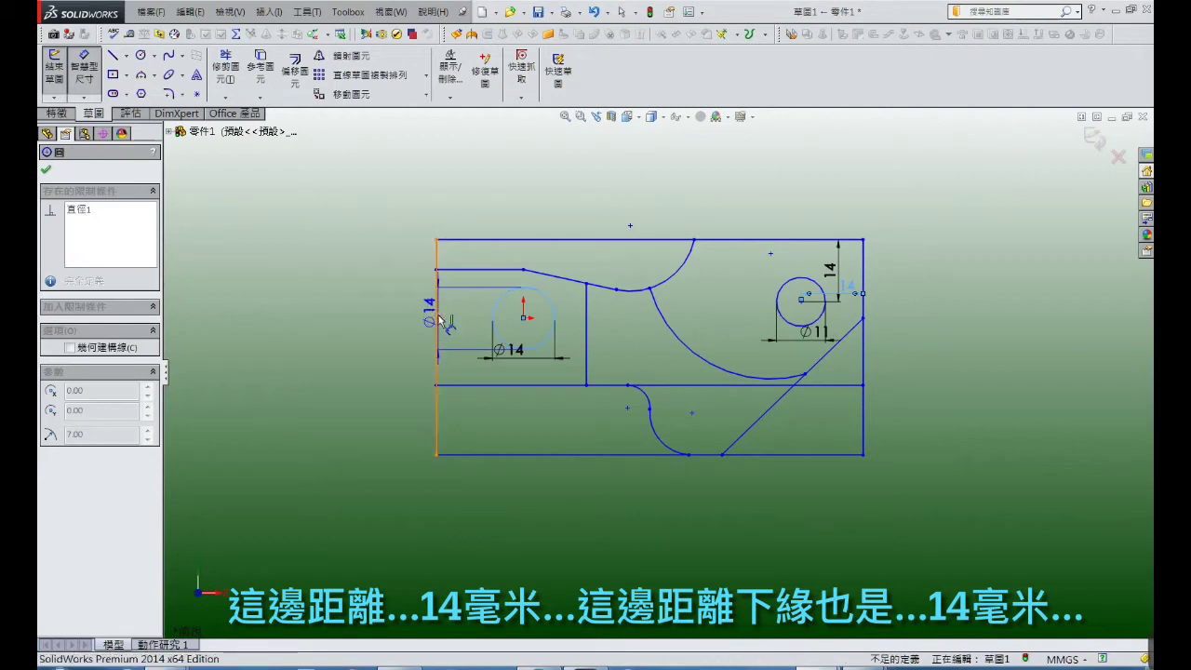
{"action": "left_click", "coordinate": [438, 323]}
{"action": "left_click", "coordinate": [465, 325]}
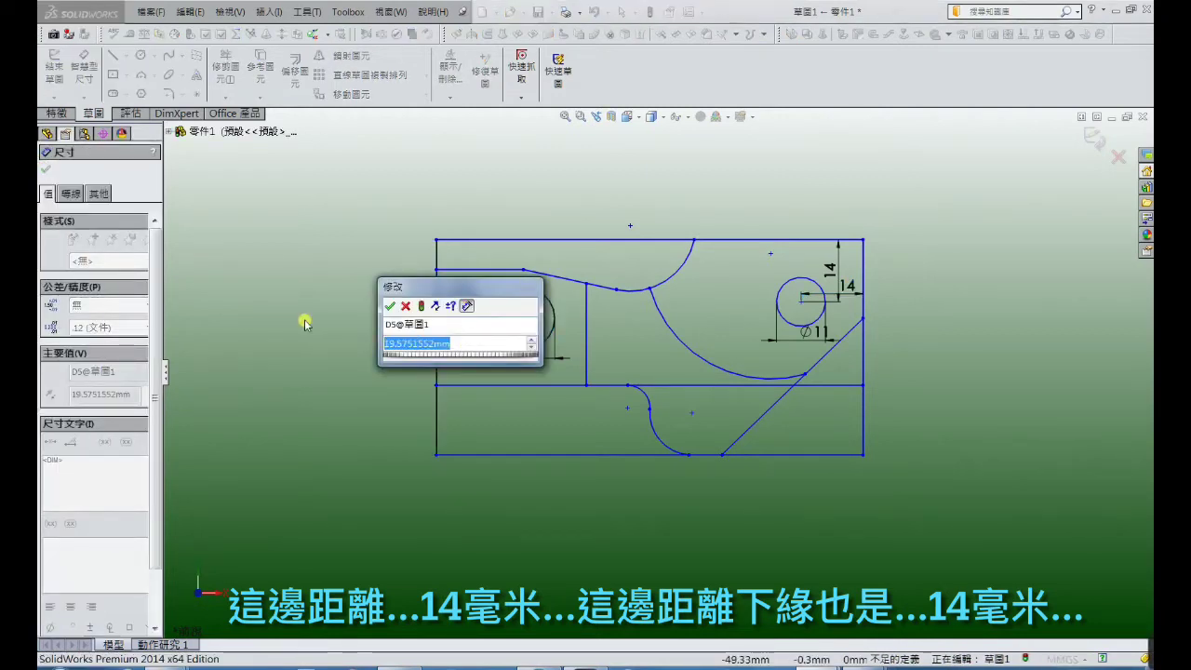
{"action": "type", "text": "14"}
{"action": "key", "text": "Return"}
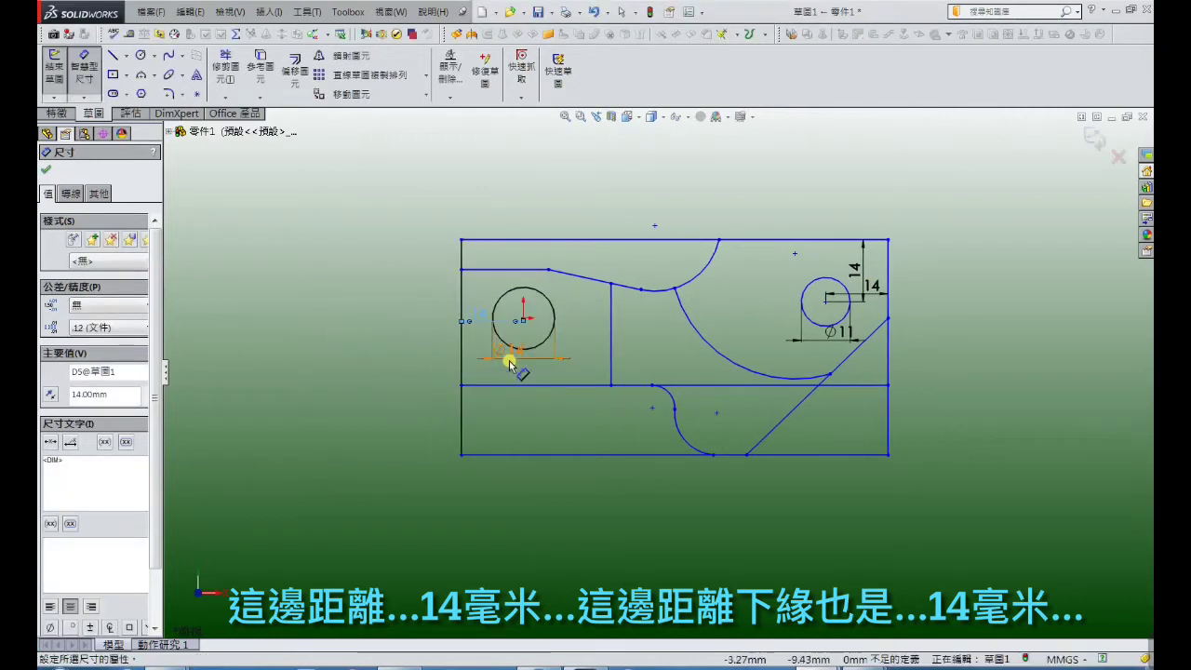
{"action": "left_click", "coordinate": [511, 361]}
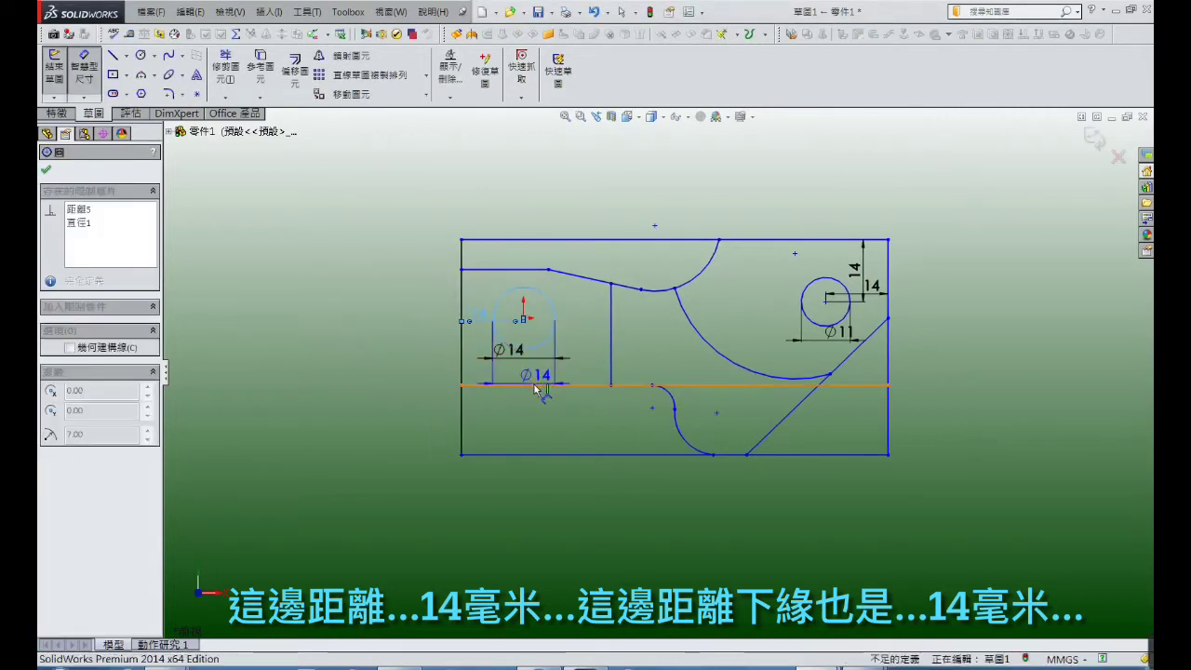
{"action": "left_click", "coordinate": [536, 389]}
{"action": "left_click", "coordinate": [576, 361]}
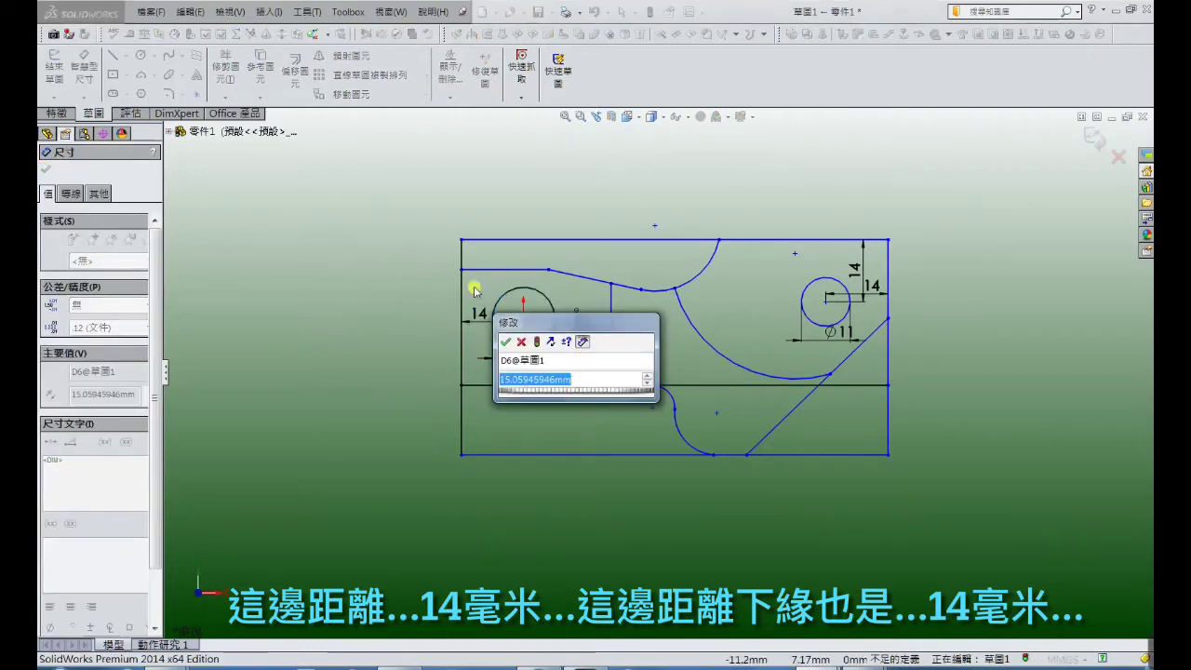
{"action": "type", "text": "14"}
{"action": "key", "text": "Return"}
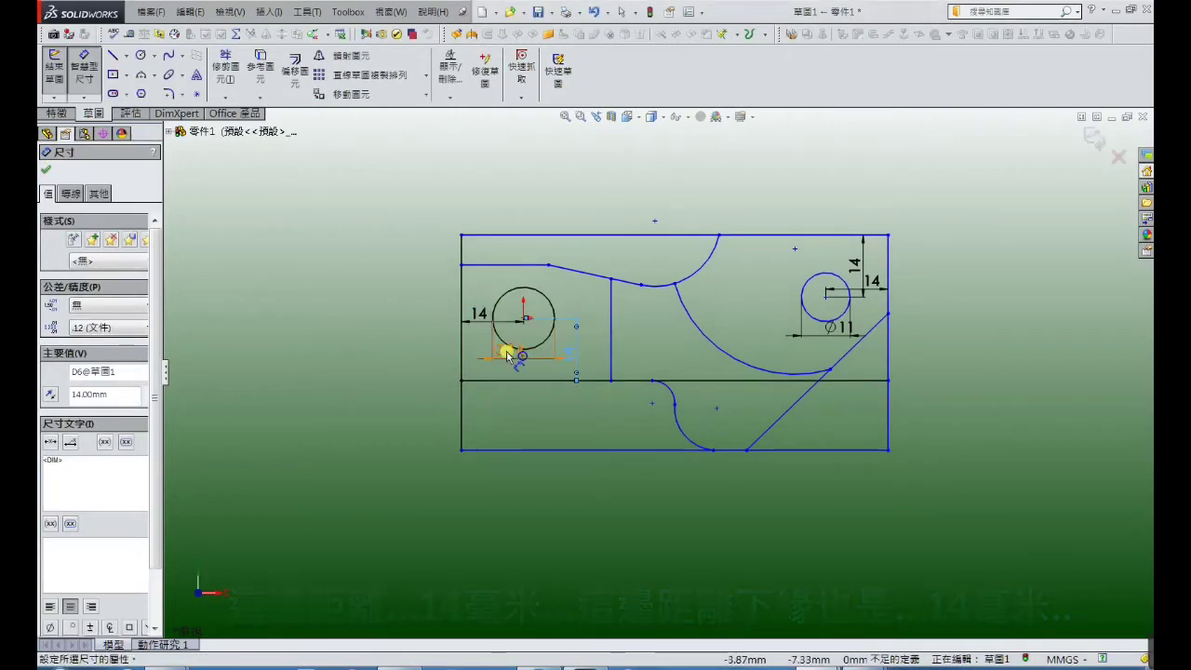
{"action": "left_click", "coordinate": [378, 393]}
Set the lower band between the middle line and bottom edge to 19 mm
{"action": "left_click", "coordinate": [539, 382]}
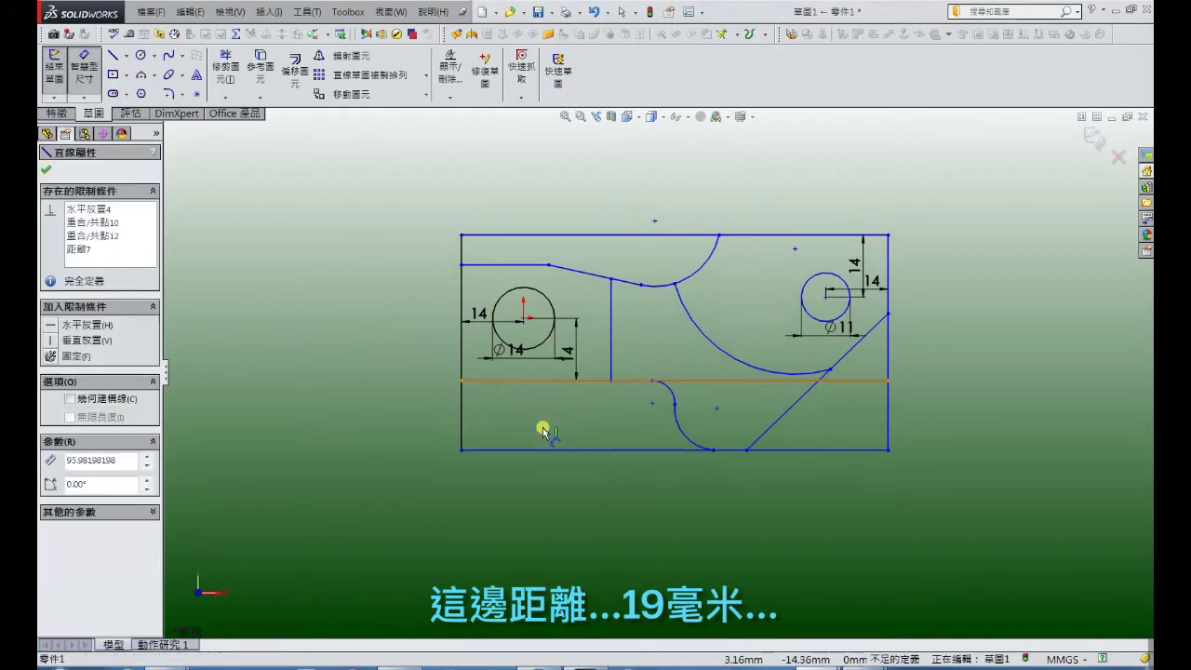
{"action": "left_click", "coordinate": [545, 450]}
{"action": "left_click", "coordinate": [547, 431]}
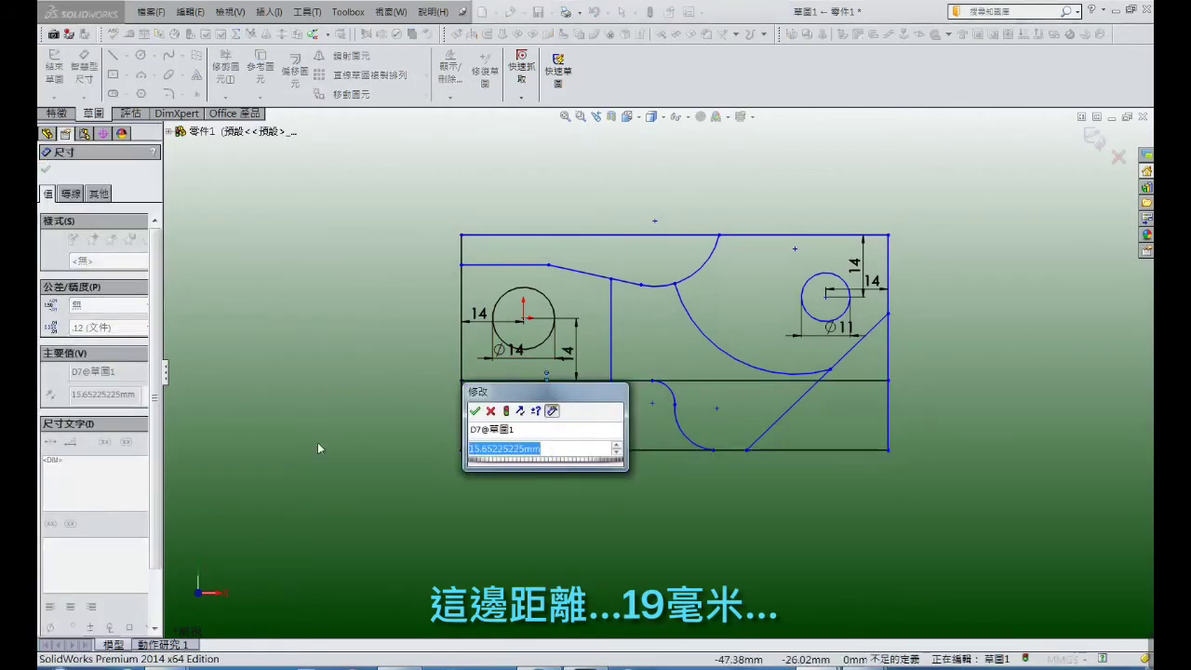
{"action": "type", "text": "19"}
{"action": "left_click", "coordinate": [341, 377]}
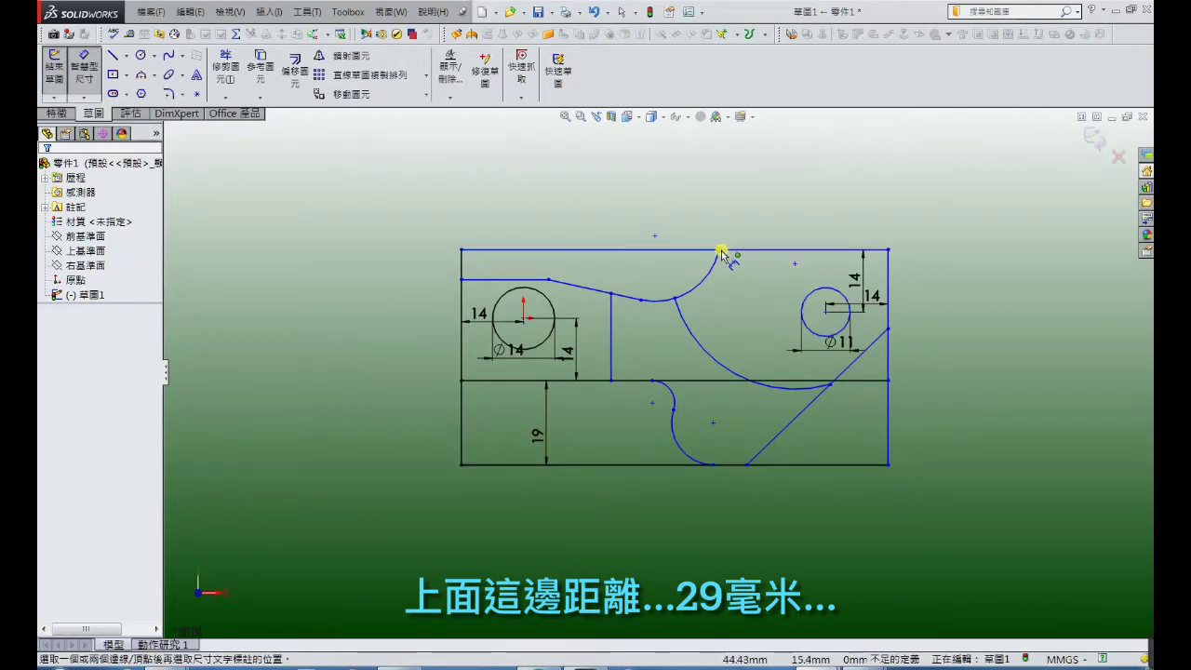
Dimension the arc endpoint 29 mm from the right edge and the upper right side 24 mm
{"action": "left_click", "coordinate": [889, 260]}
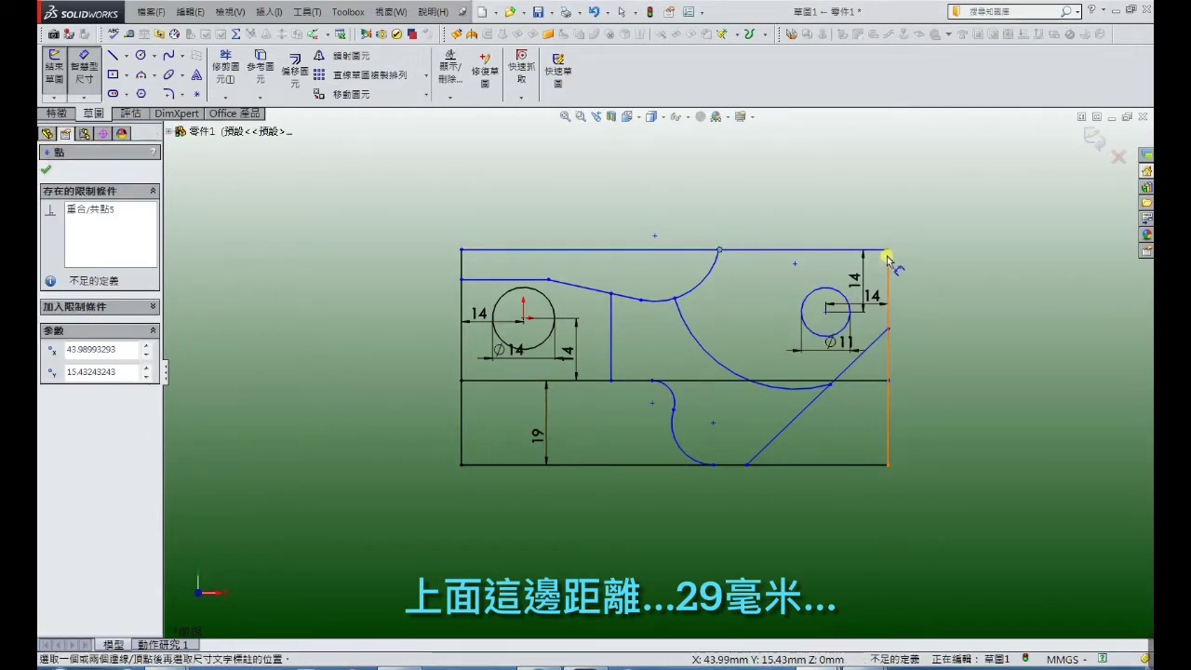
{"action": "left_click", "coordinate": [831, 224]}
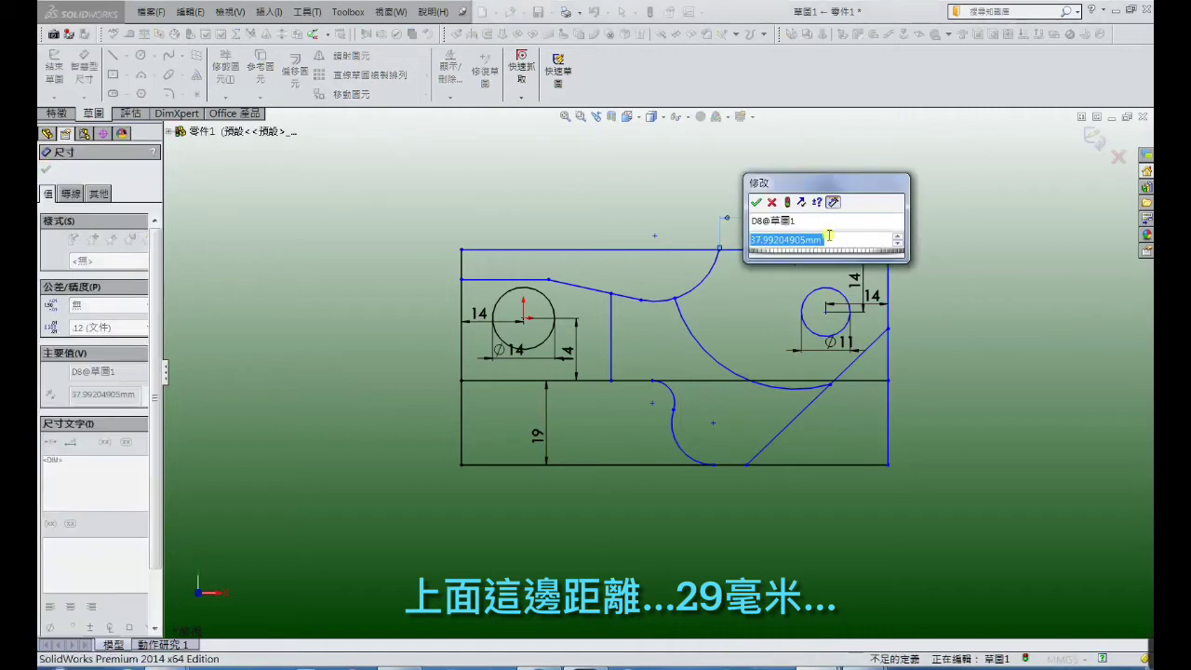
{"action": "type", "text": "29"}
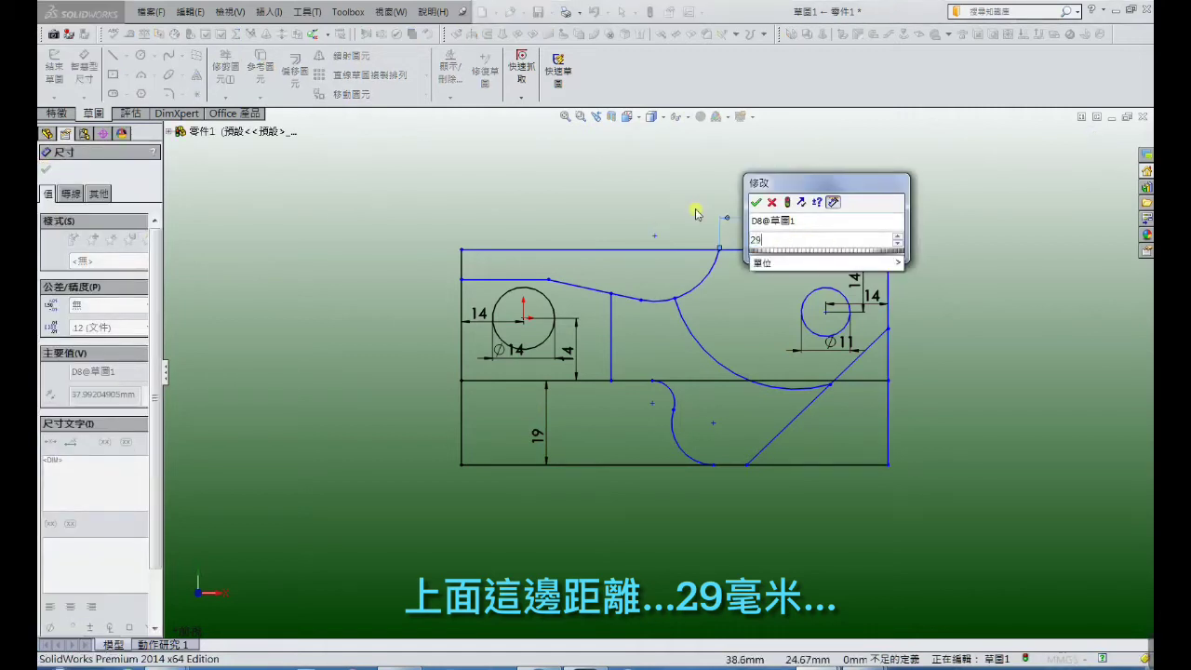
{"action": "key", "text": "Return"}
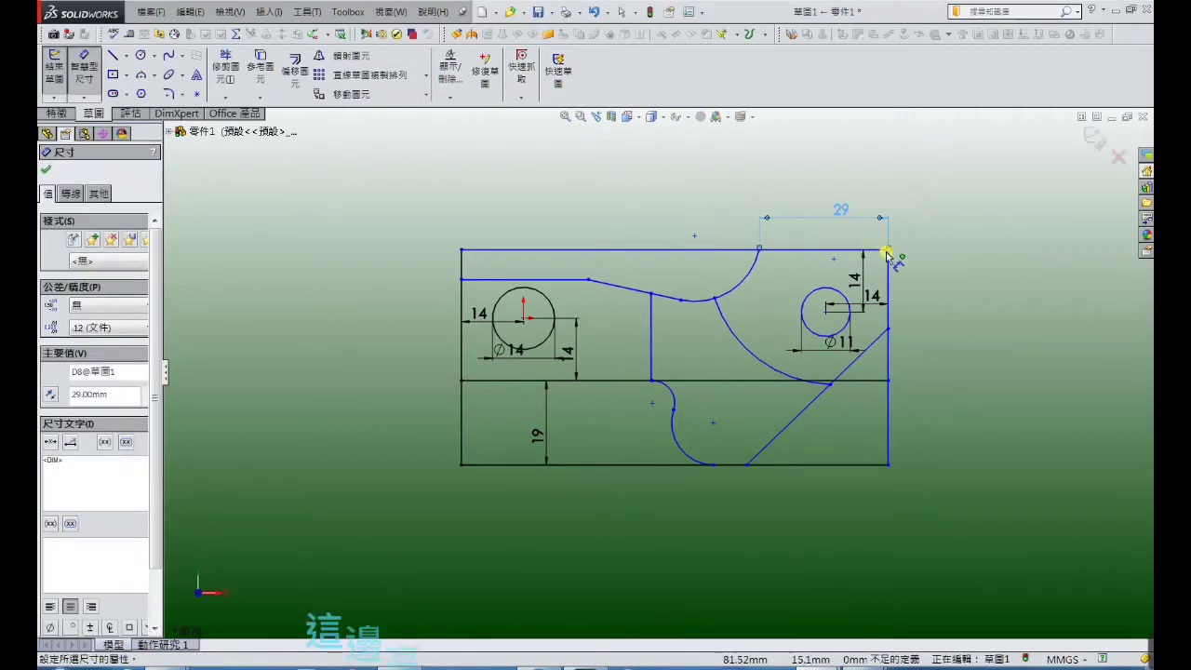
{"action": "left_click", "coordinate": [887, 249]}
{"action": "left_click", "coordinate": [887, 328]}
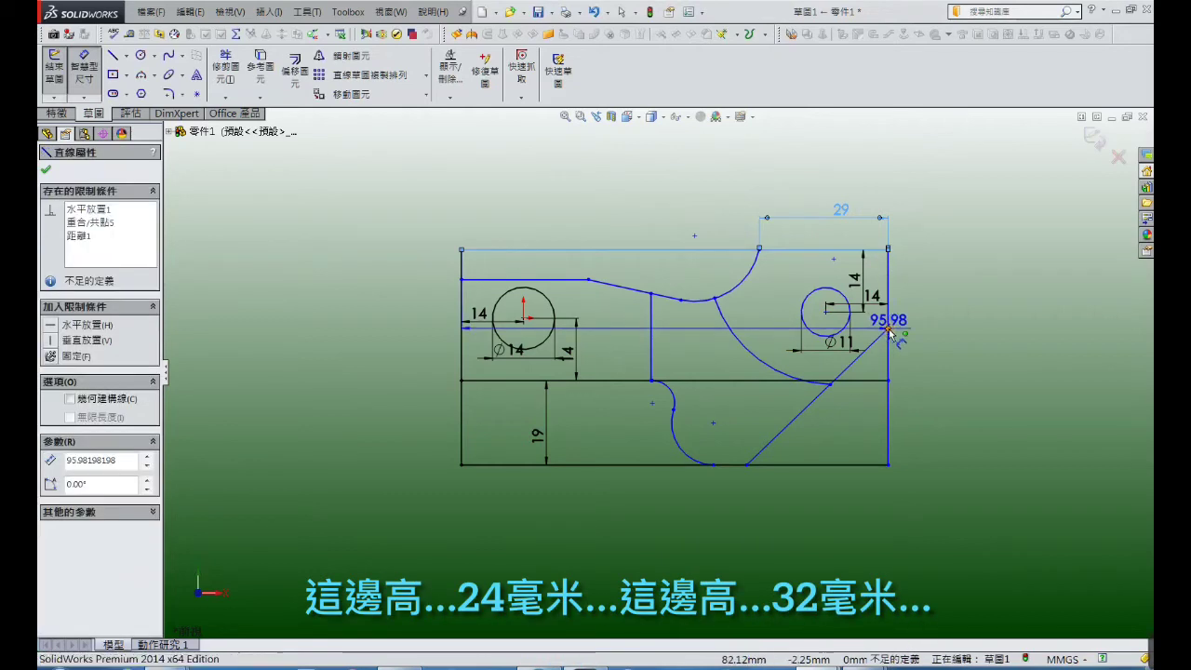
{"action": "left_click", "coordinate": [911, 294]}
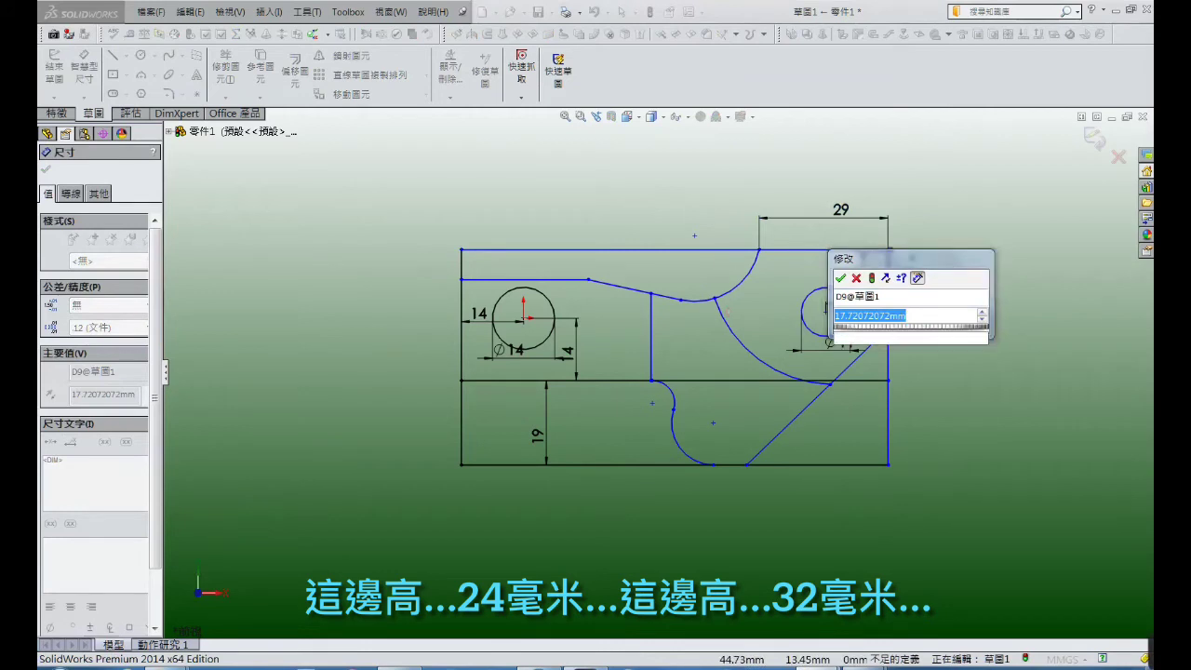
{"action": "type", "text": "24"}
{"action": "key", "text": "Return"}
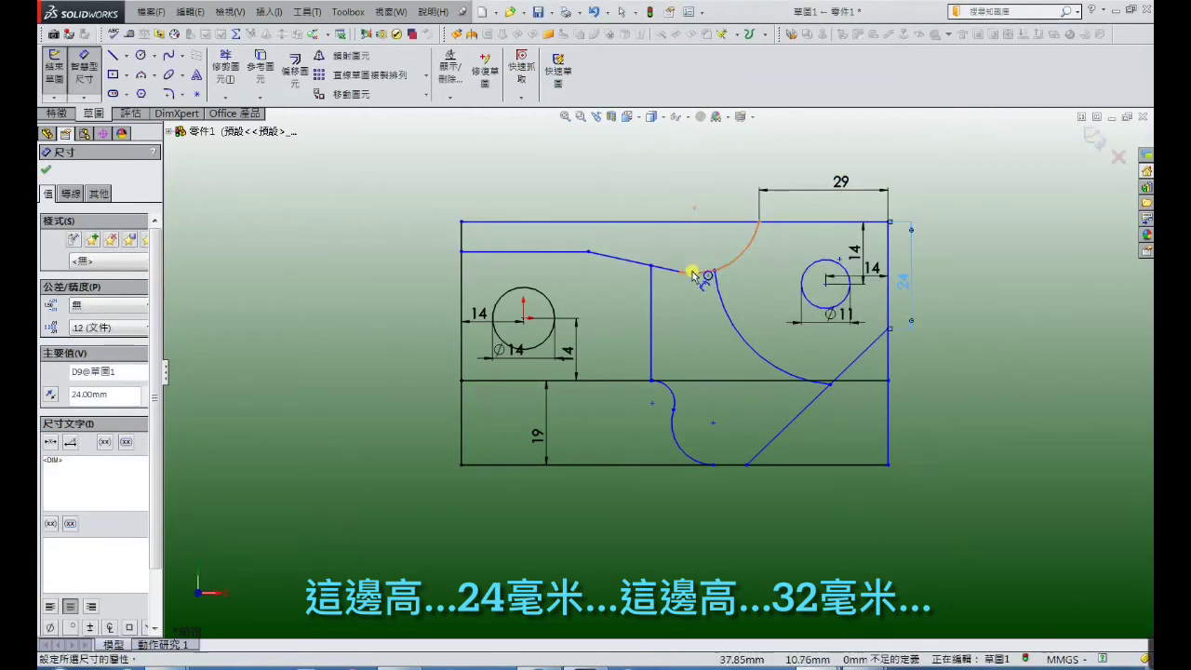
Set the left section height between the upper-left line and middle line to 32 mm
{"action": "left_click", "coordinate": [497, 252]}
{"action": "left_click", "coordinate": [472, 378]}
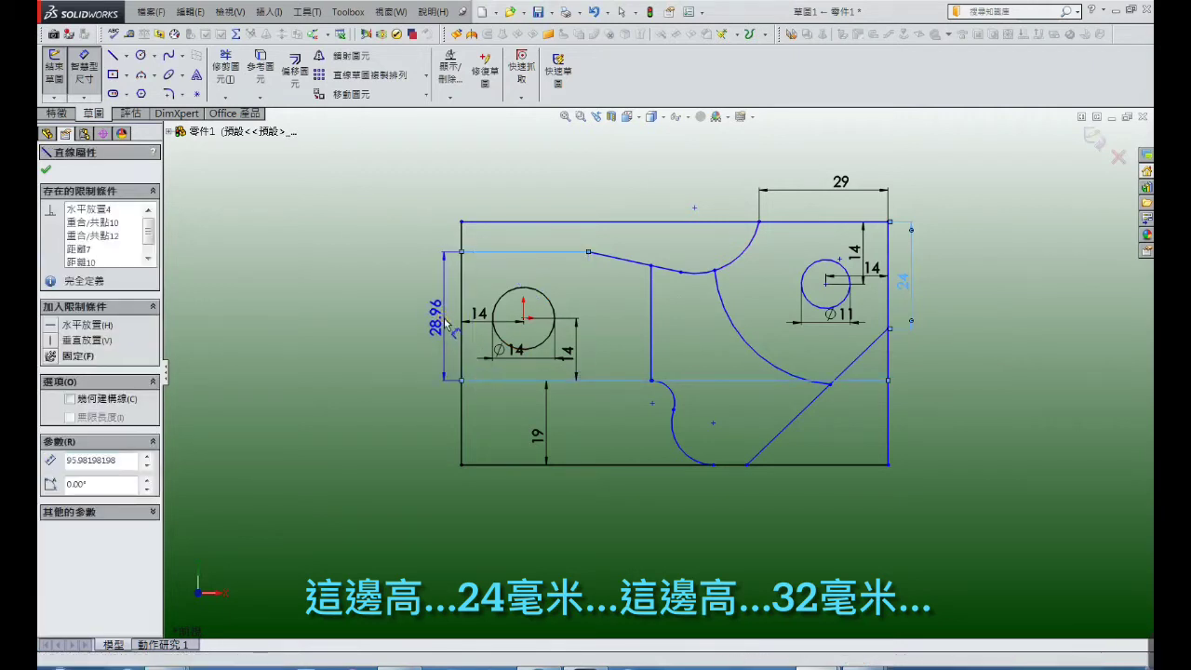
{"action": "left_click", "coordinate": [444, 322]}
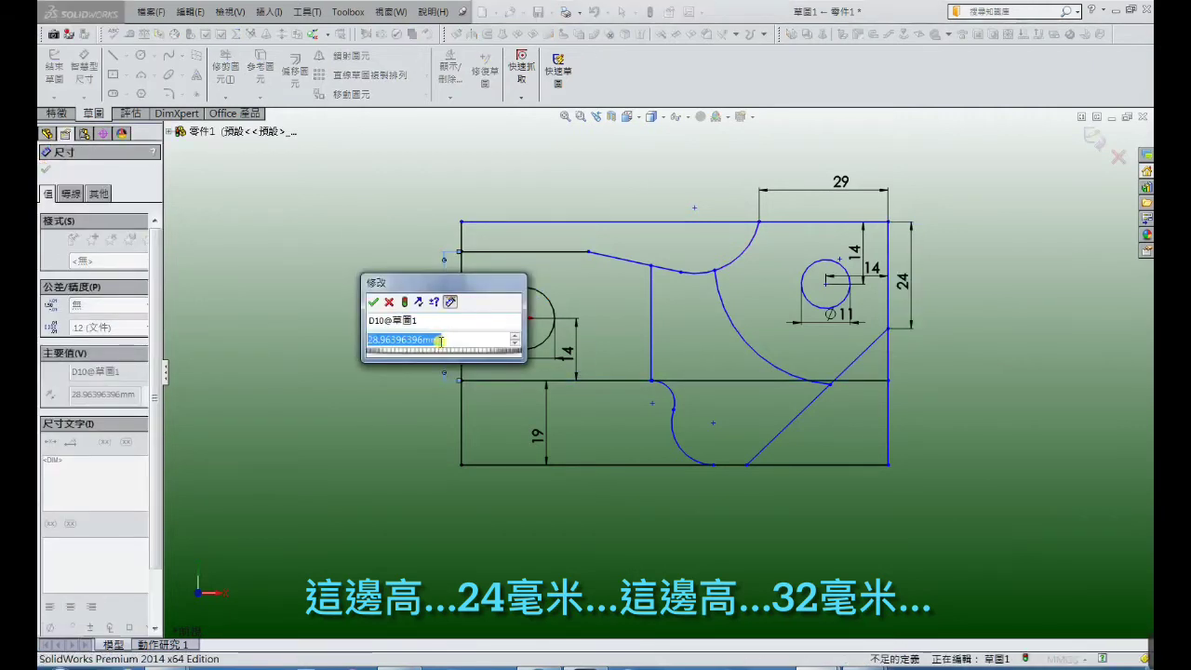
{"action": "type", "text": "32"}
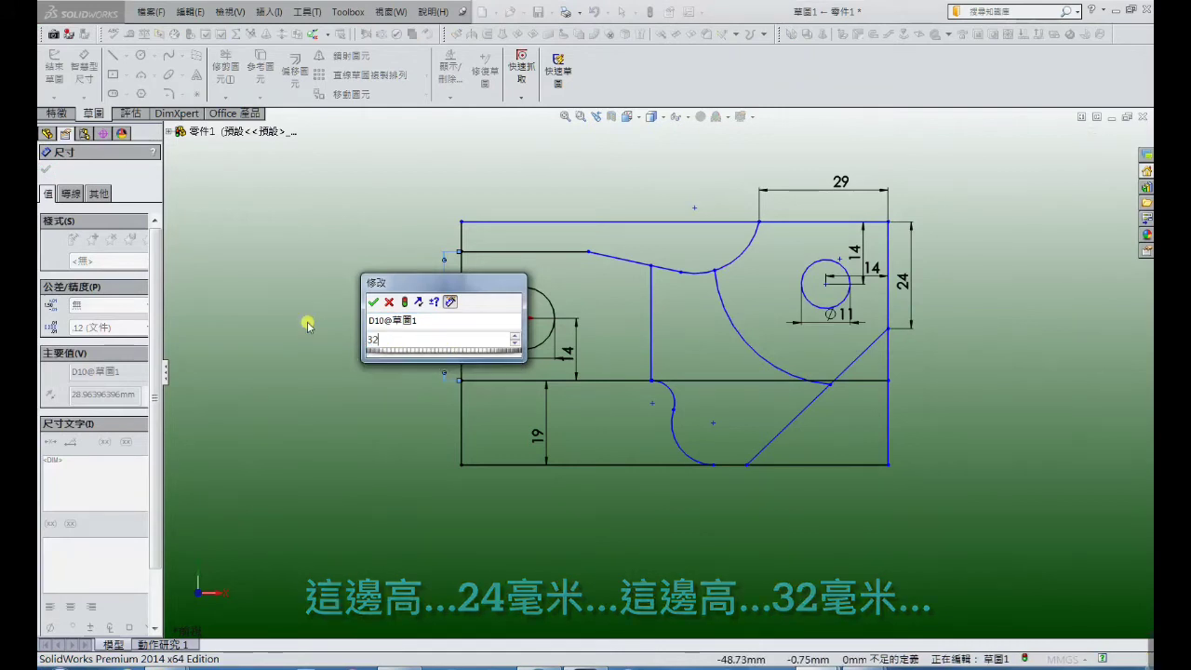
{"action": "key", "text": "Return"}
{"action": "left_click", "coordinate": [353, 309]}
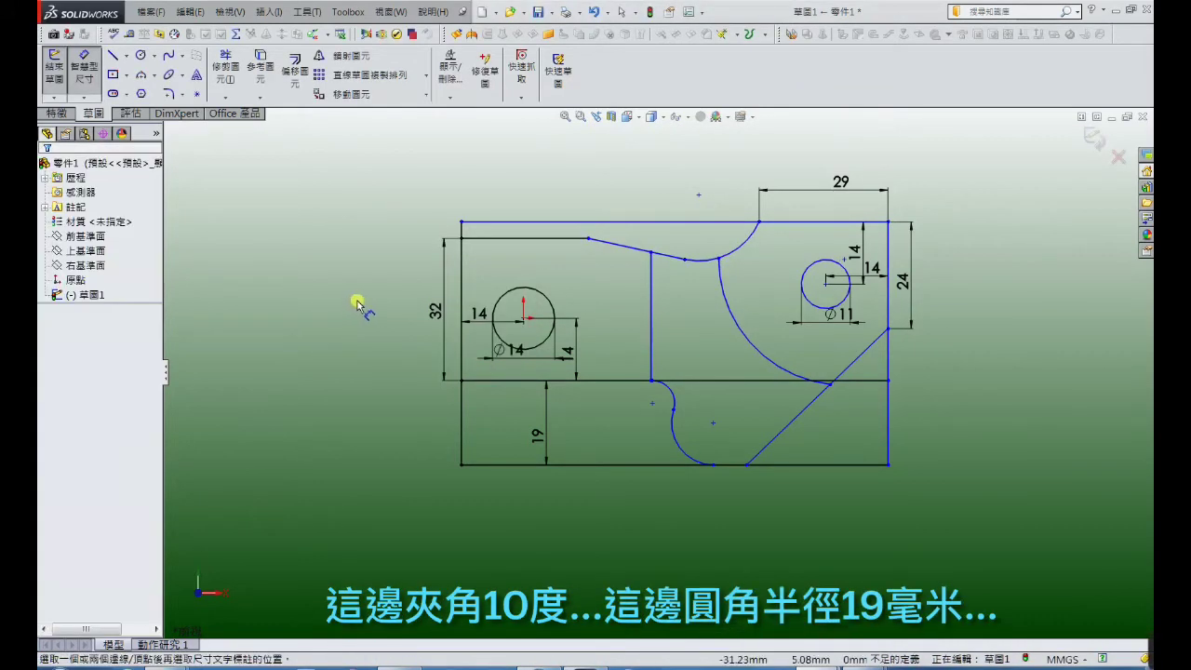
Angle the slanted upper line 10° from the horizontal line
{"action": "left_click", "coordinate": [629, 253]}
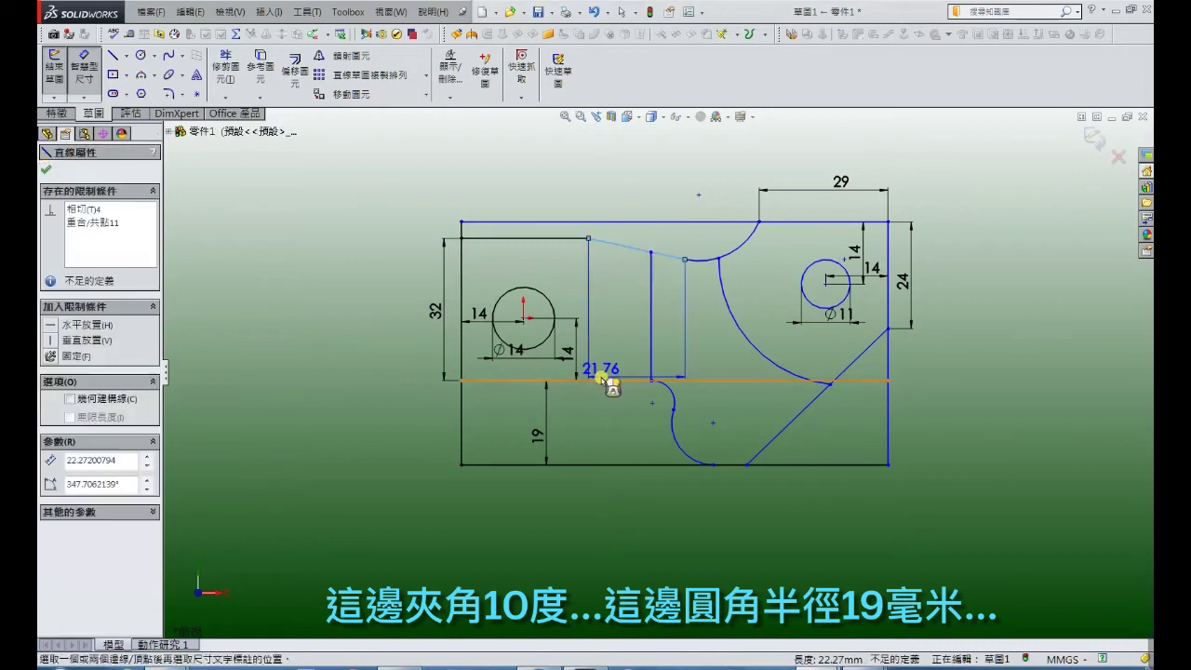
{"action": "left_click", "coordinate": [602, 380]}
{"action": "left_click", "coordinate": [606, 307]}
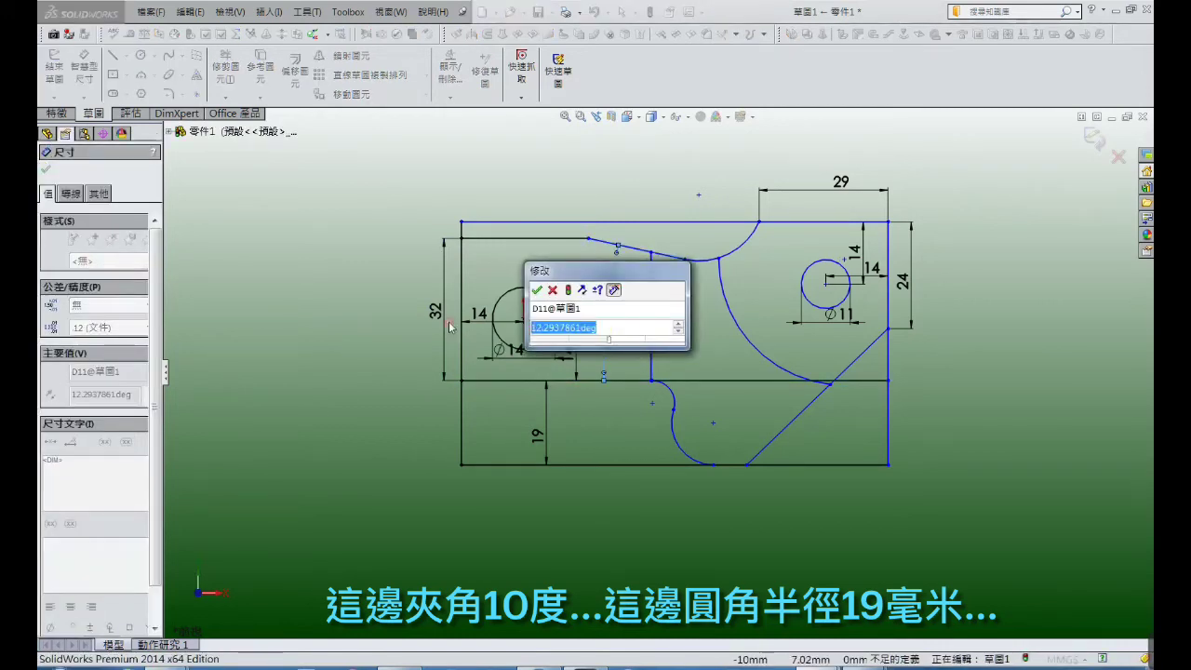
{"action": "type", "text": "10"}
{"action": "key", "text": "Return"}
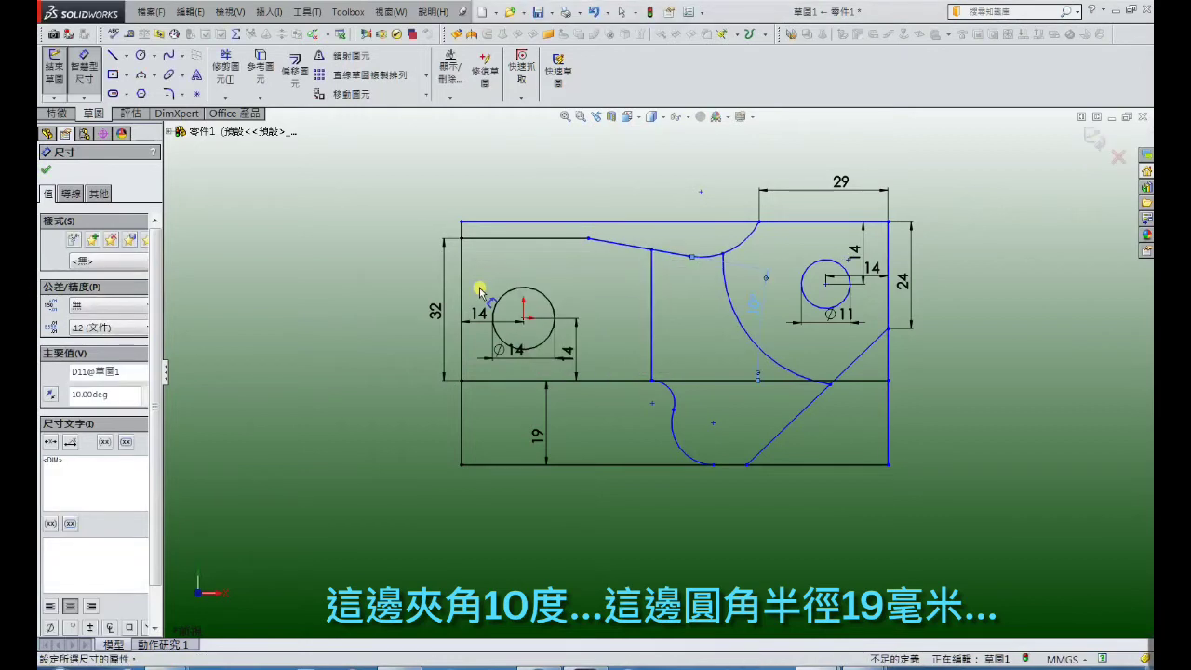
{"action": "left_click", "coordinate": [338, 267]}
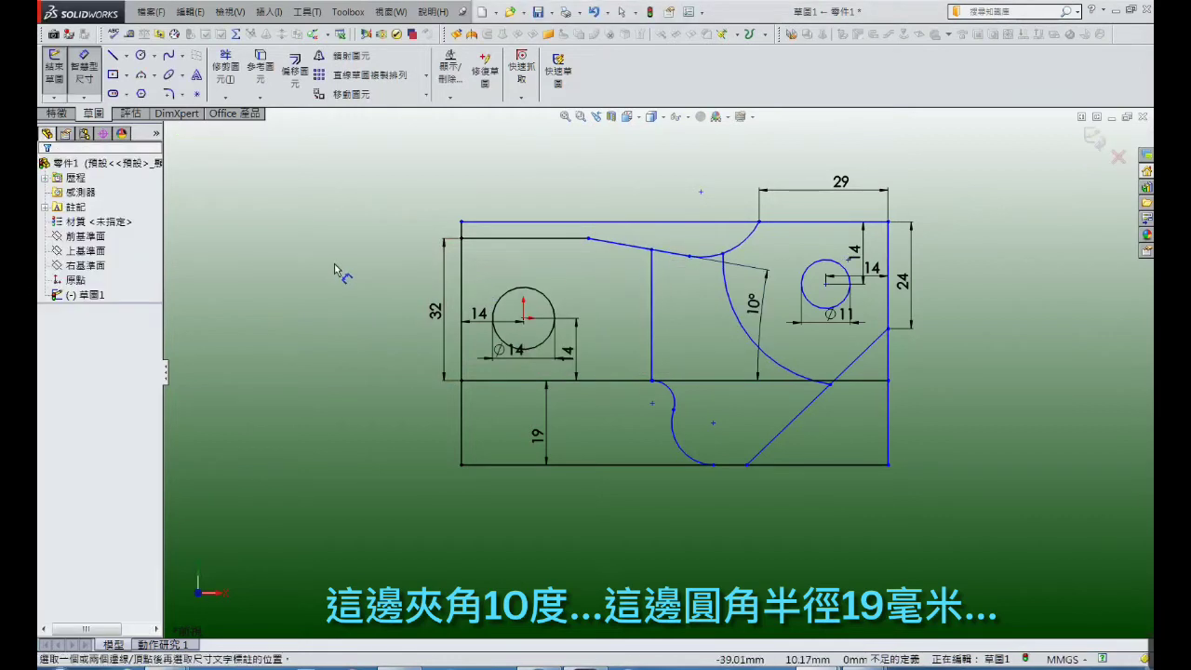
Give the upper arc a 19 mm radius
{"action": "left_click", "coordinate": [747, 242]}
{"action": "left_click", "coordinate": [754, 249]}
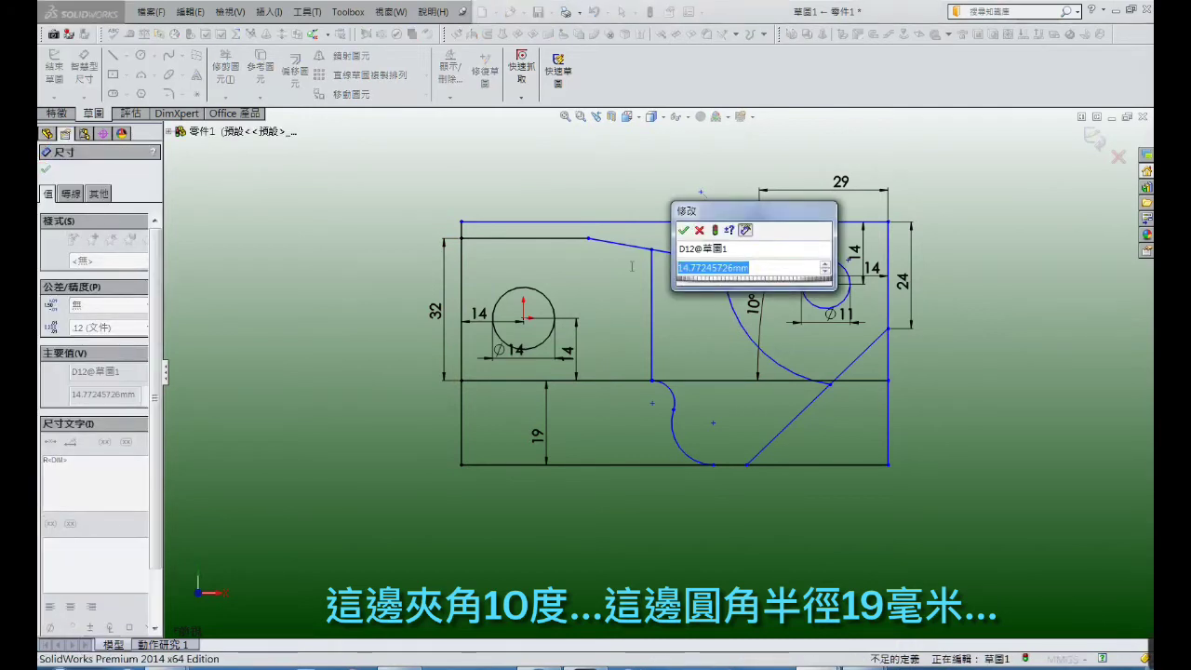
{"action": "type", "text": "19"}
{"action": "key", "text": "Return"}
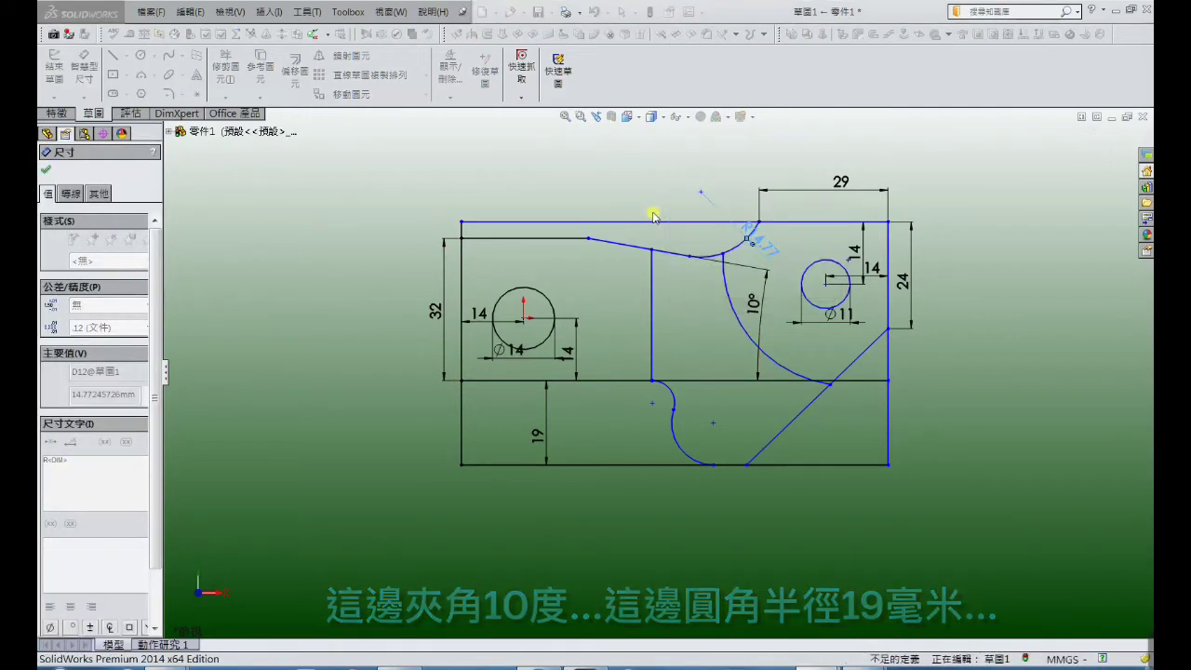
{"action": "left_click", "coordinate": [654, 156]}
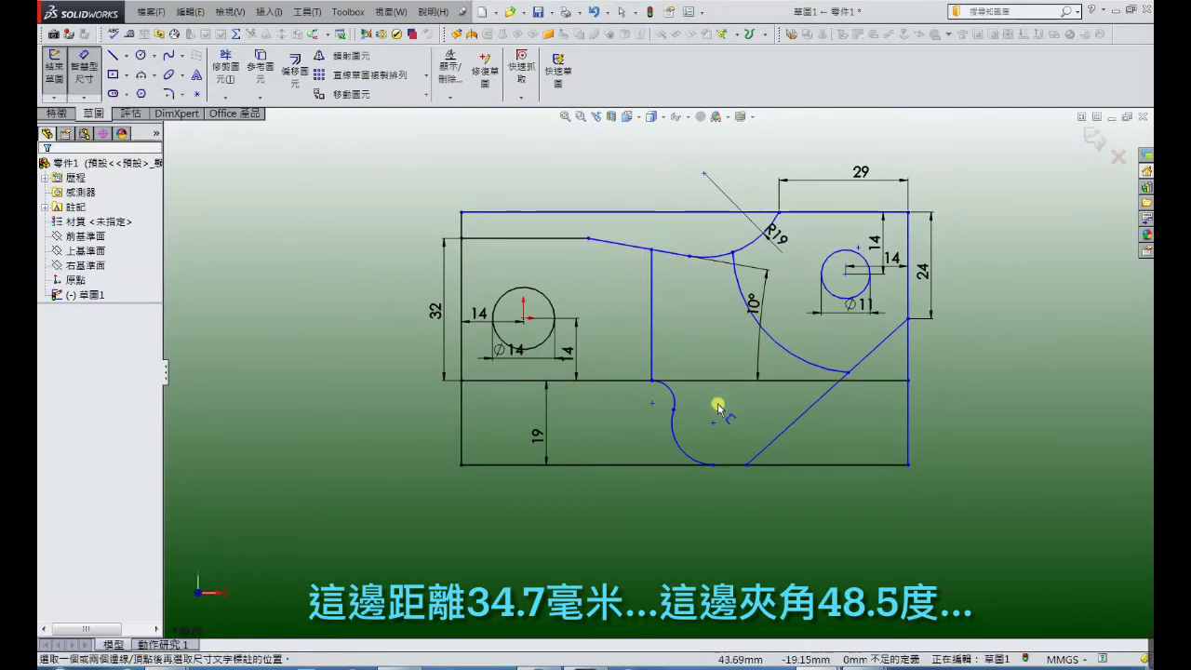
Dimension the bottom sketch point 34.70 mm from the right edge
{"action": "left_click", "coordinate": [713, 465]}
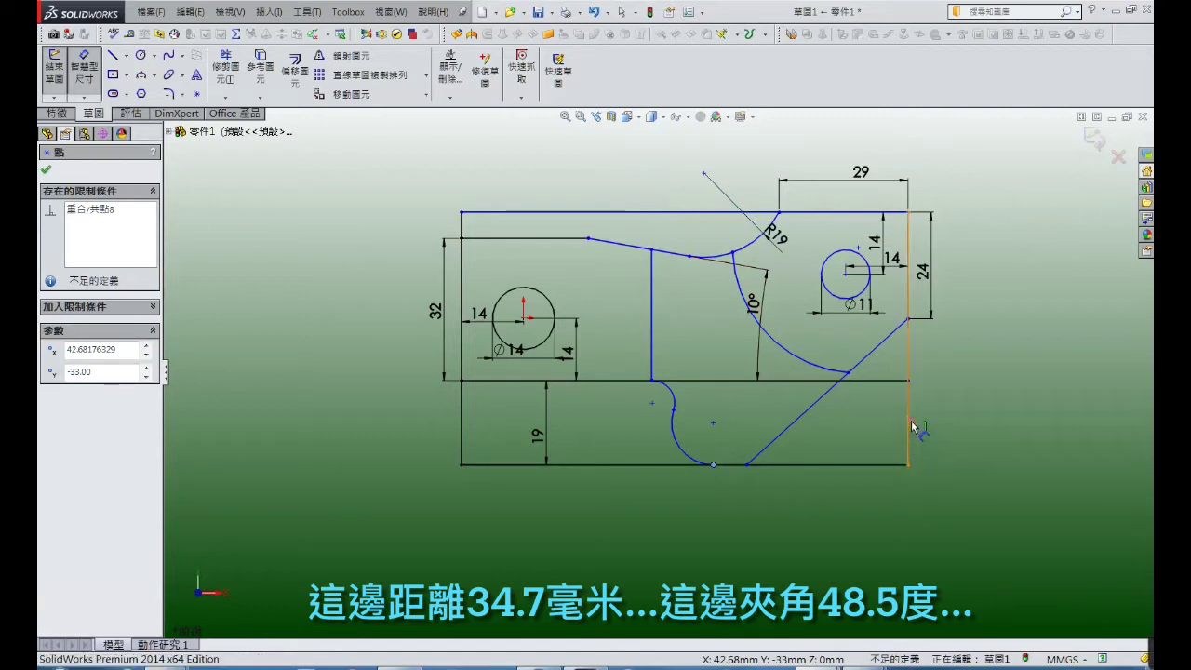
{"action": "left_click", "coordinate": [910, 426]}
{"action": "left_click", "coordinate": [835, 511]}
{"action": "type", "text": "34.7"}
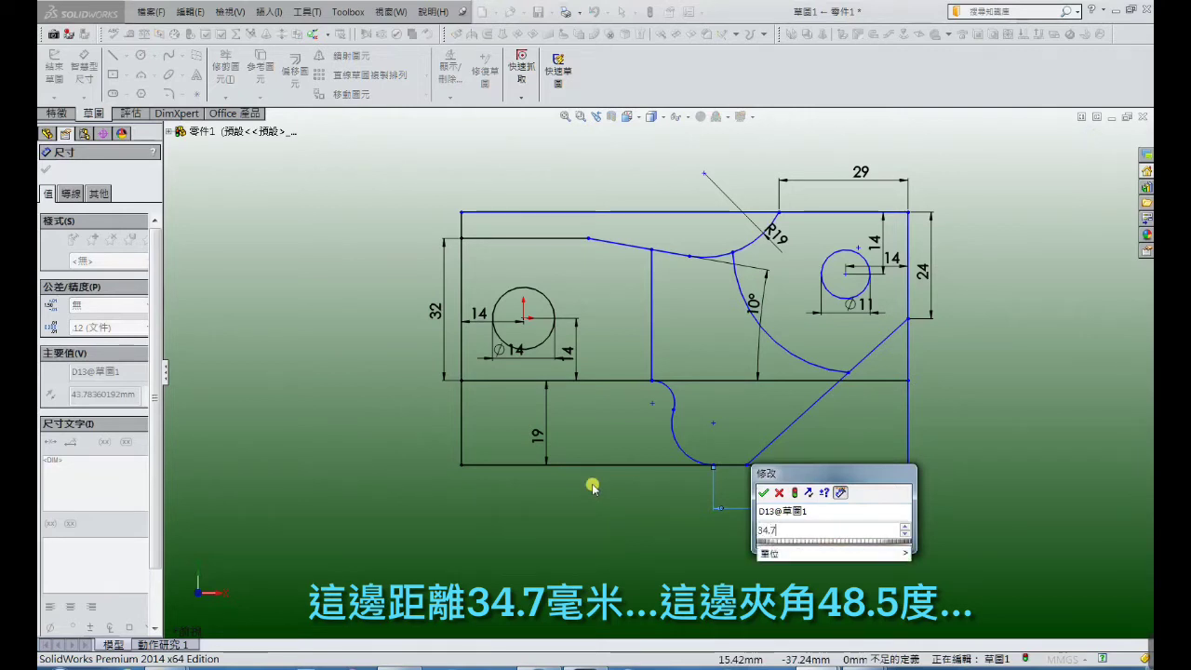
{"action": "key", "text": "Return"}
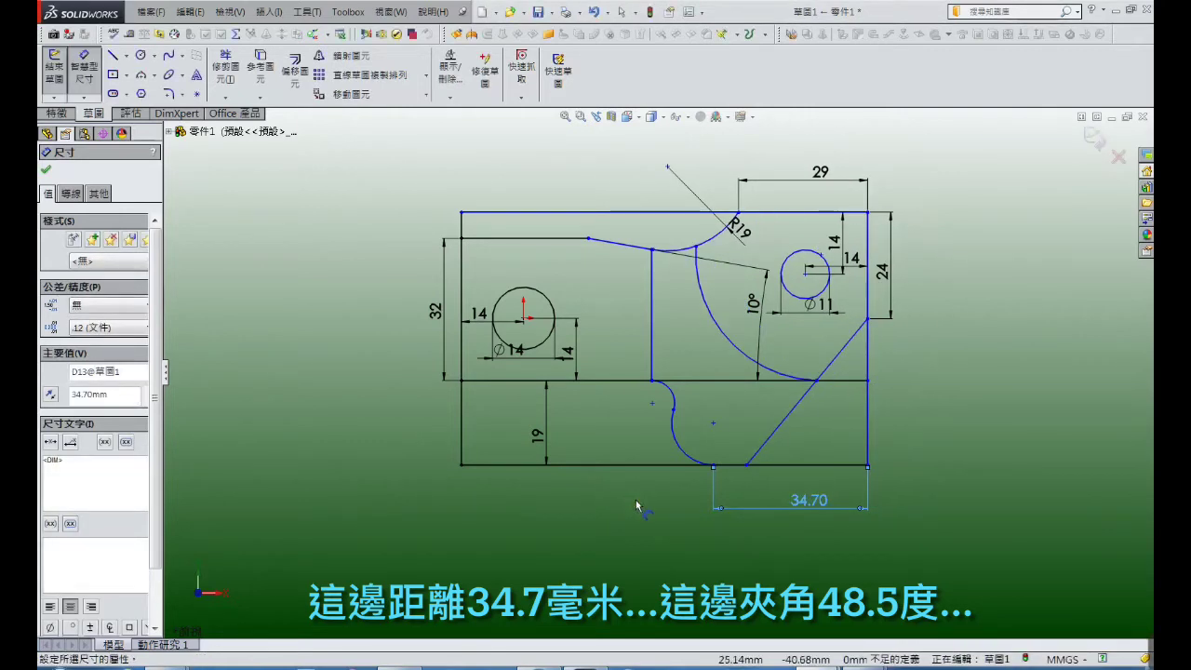
{"action": "left_click", "coordinate": [635, 504]}
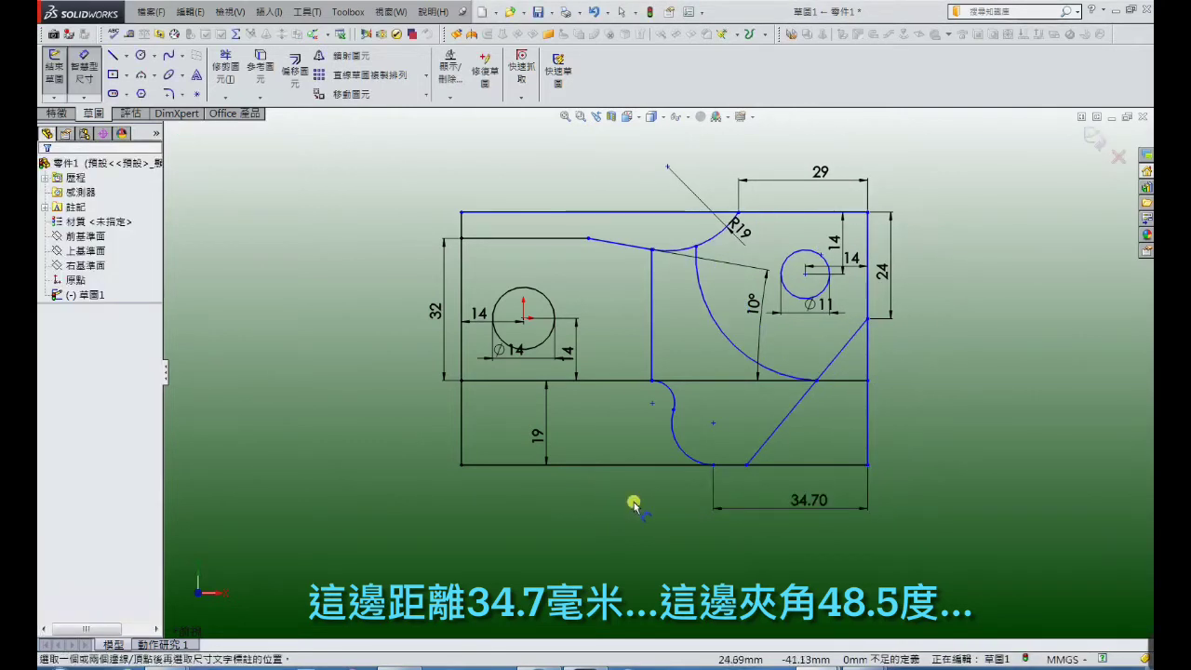
Set a 48.5° angle between the diagonal line and the middle horizontal line
{"action": "left_click", "coordinate": [828, 368]}
{"action": "left_click", "coordinate": [840, 380]}
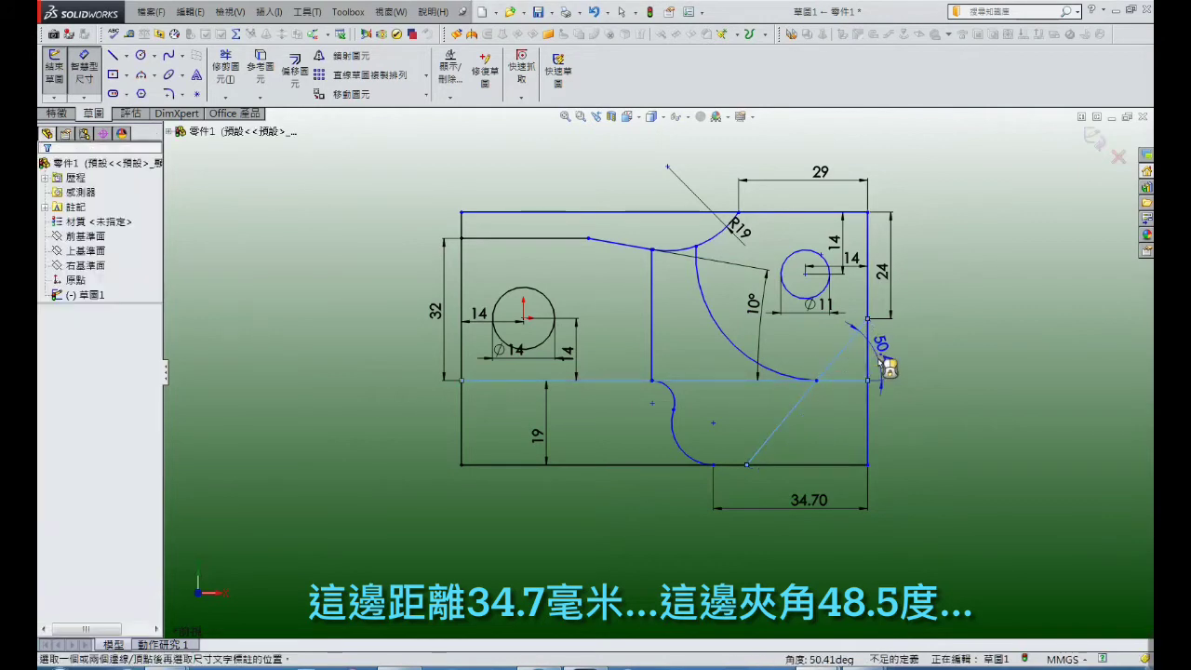
{"action": "left_click", "coordinate": [877, 363]}
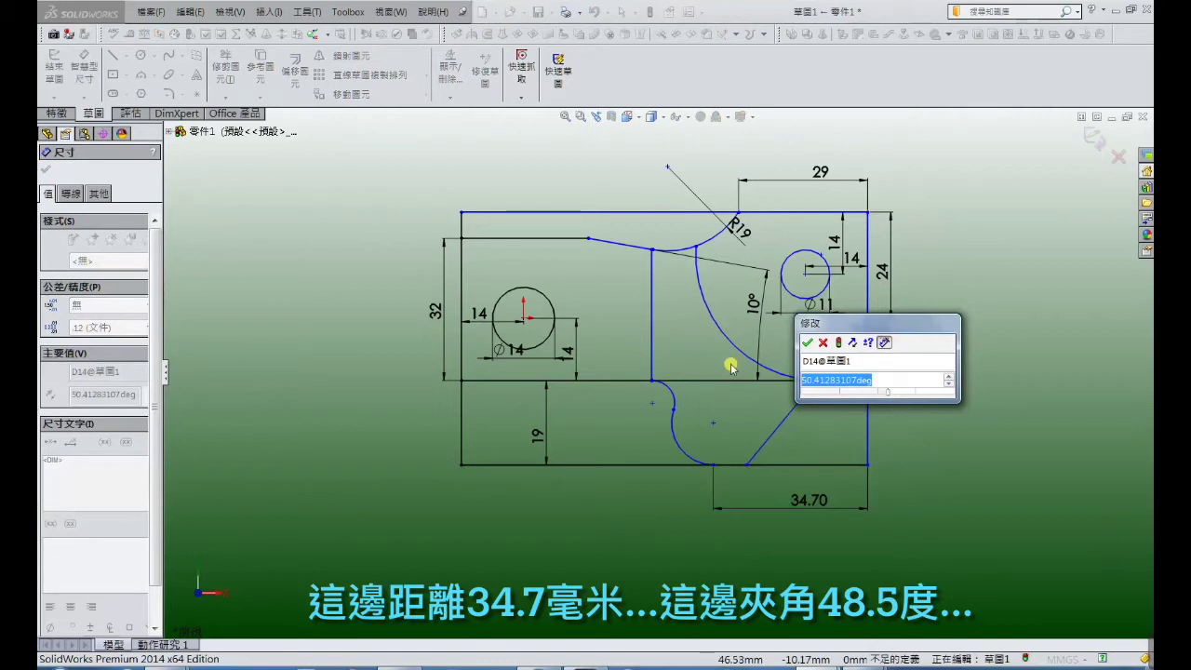
{"action": "type", "text": "48.5"}
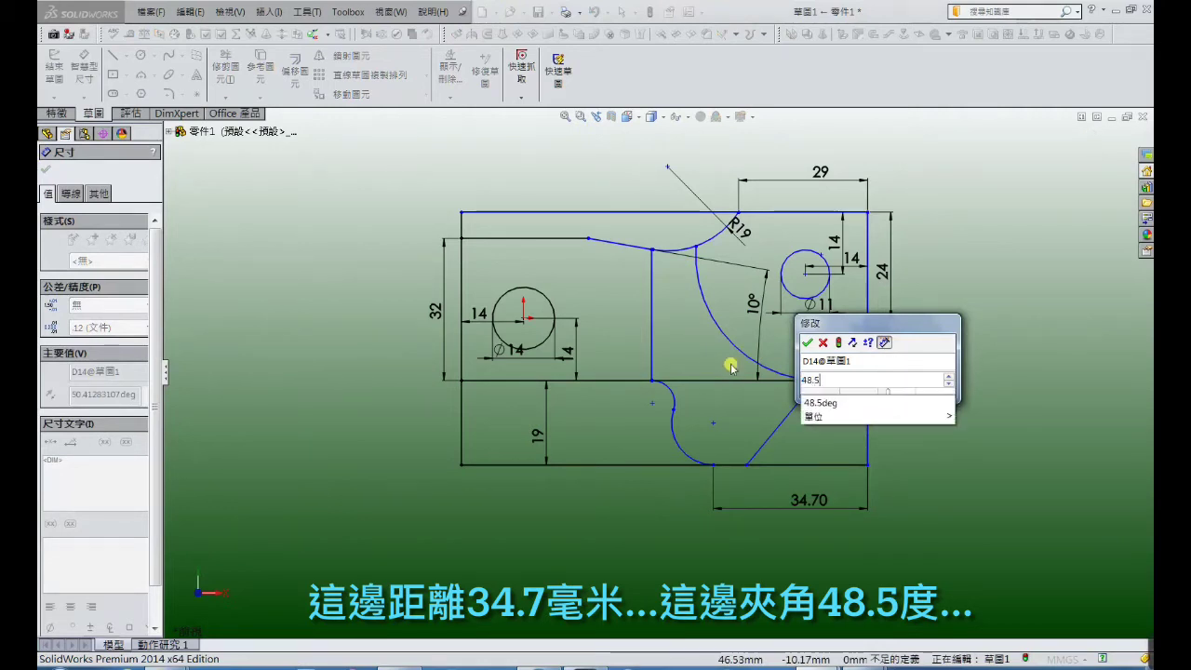
{"action": "key", "text": "Return"}
{"action": "left_click", "coordinate": [931, 358]}
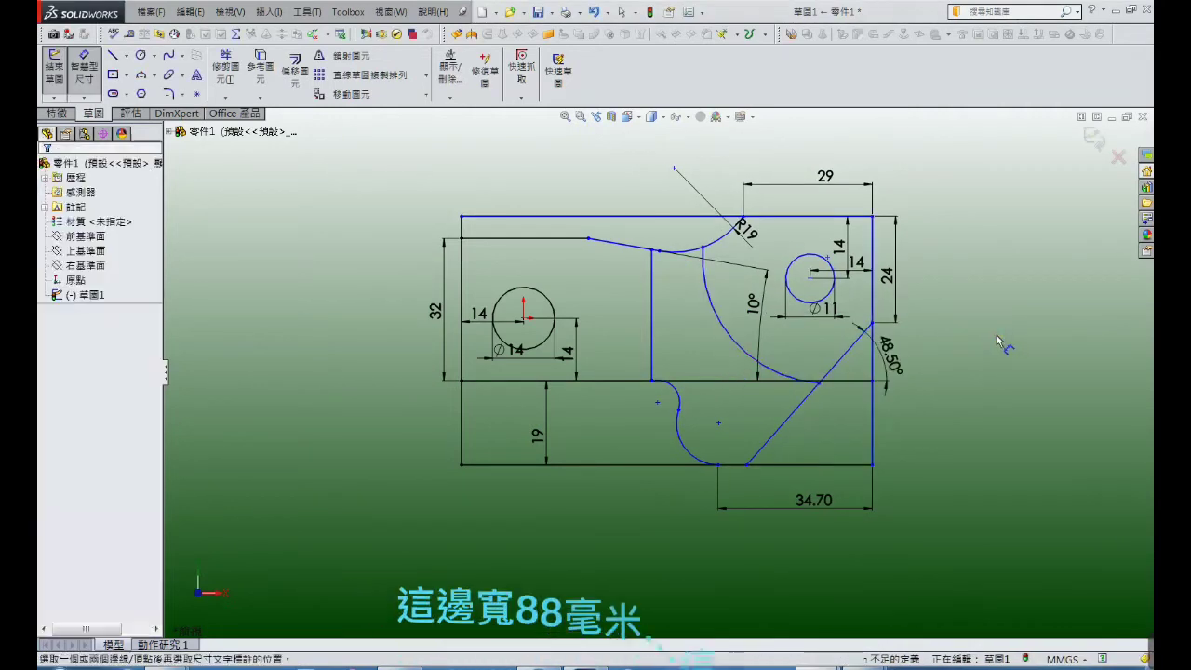
Dimension the overall width between the left and right outer edges as 88 mm
{"action": "left_click", "coordinate": [462, 298]}
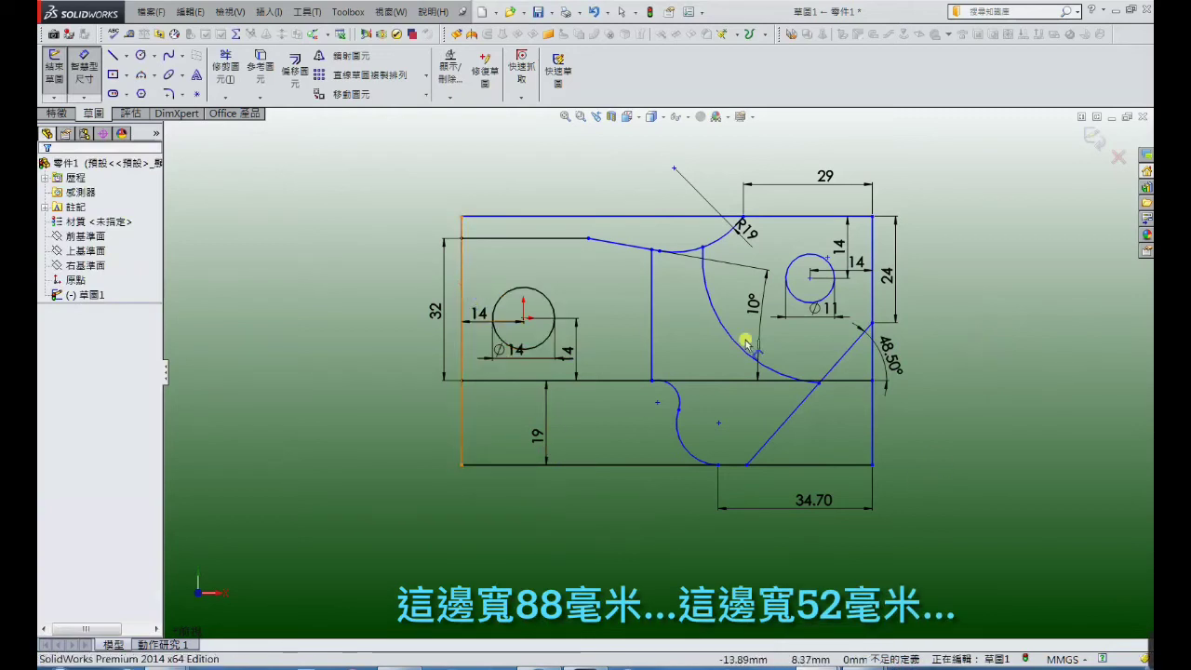
{"action": "left_click", "coordinate": [870, 307]}
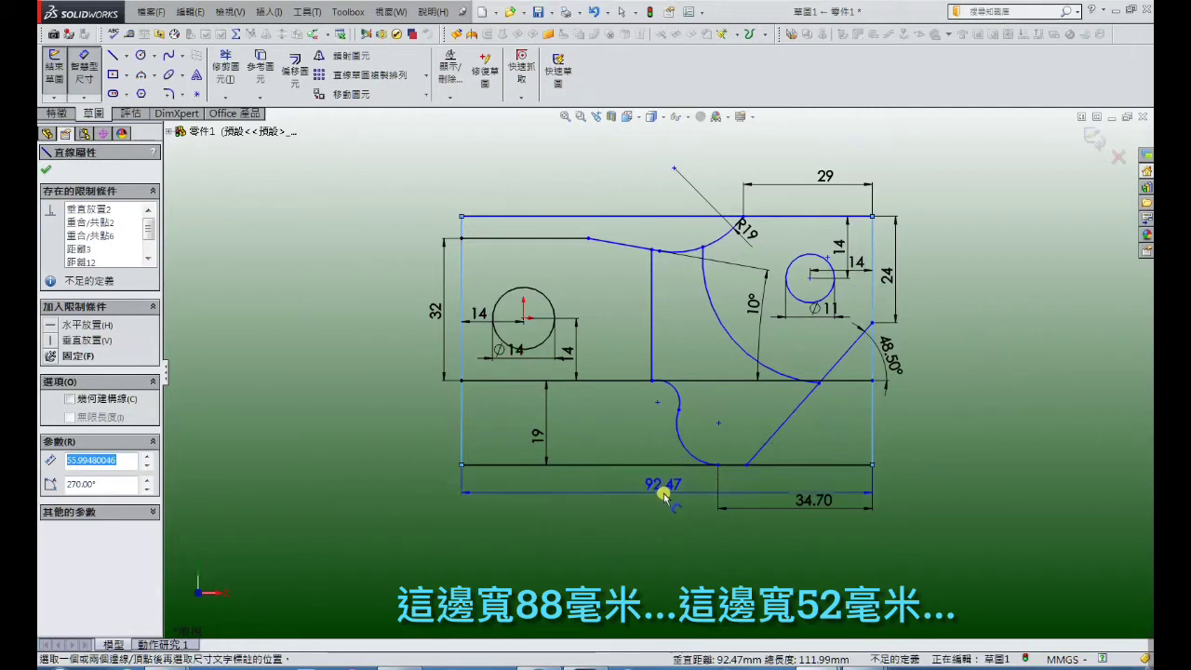
{"action": "left_click", "coordinate": [664, 497]}
{"action": "type", "text": "88"}
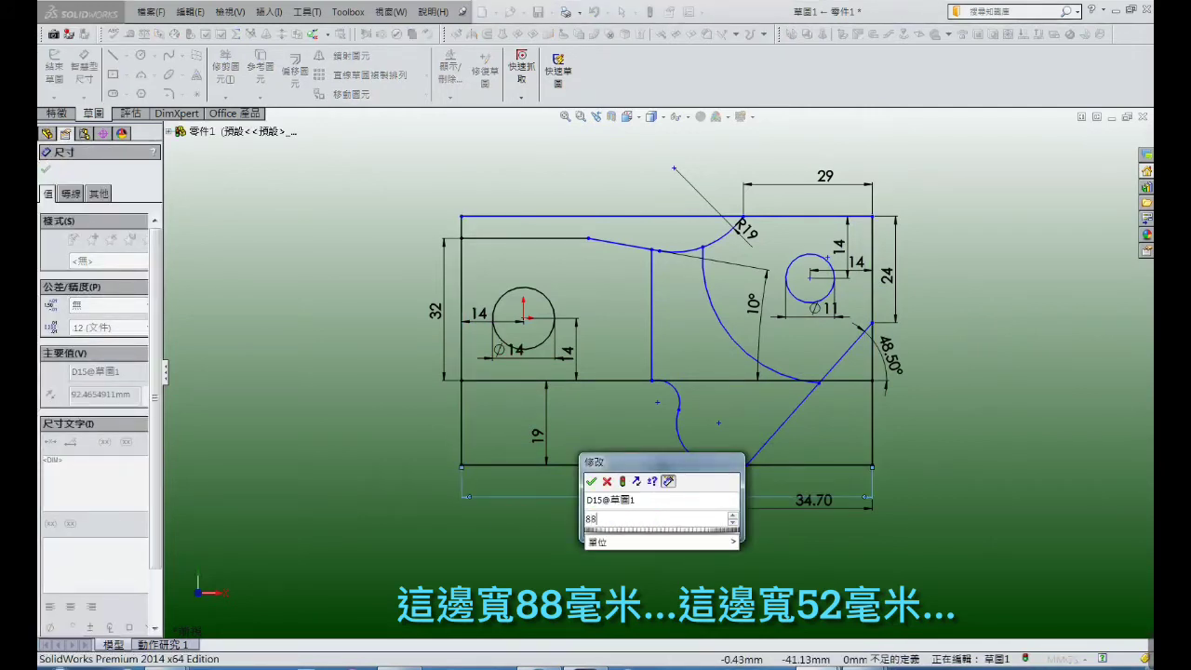
{"action": "left_click", "coordinate": [522, 502]}
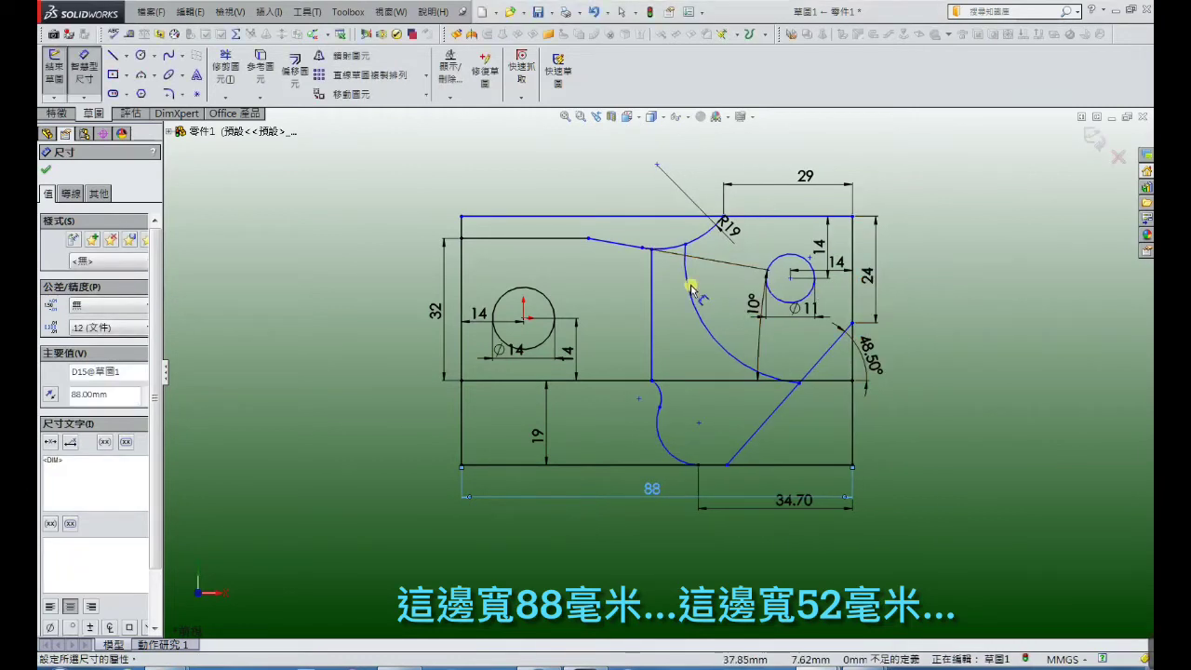
Place the inner vertical line 52 mm from the right edge
{"action": "left_click", "coordinate": [850, 268]}
{"action": "left_click", "coordinate": [775, 151]}
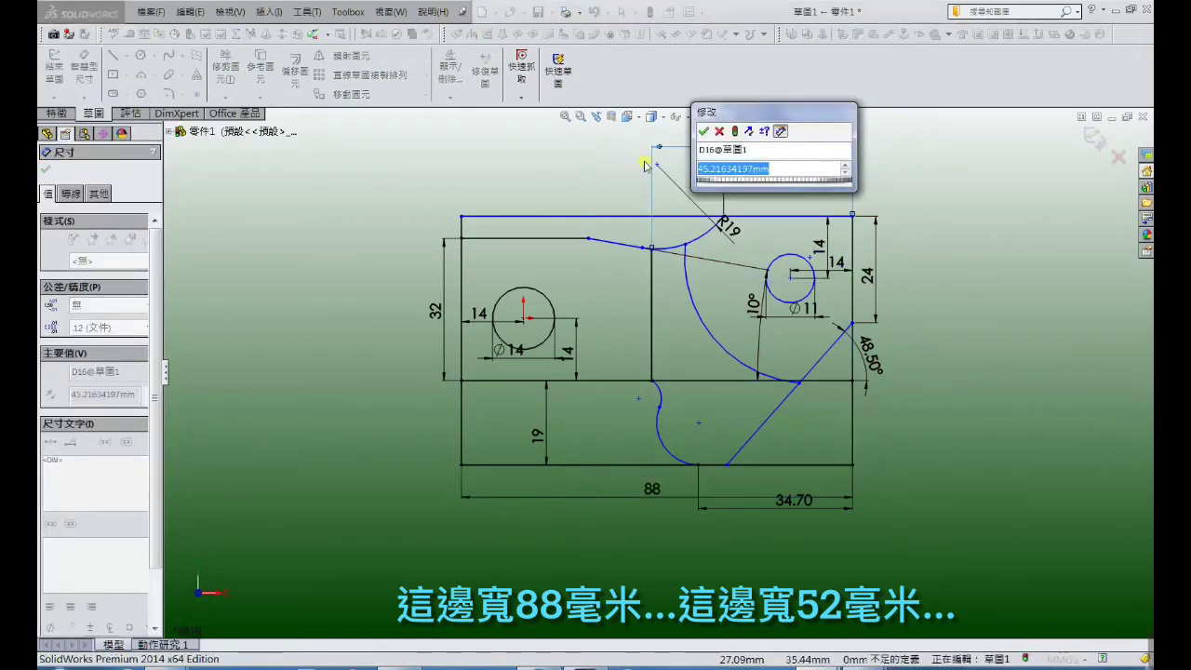
{"action": "type", "text": "52"}
{"action": "key", "text": "Return"}
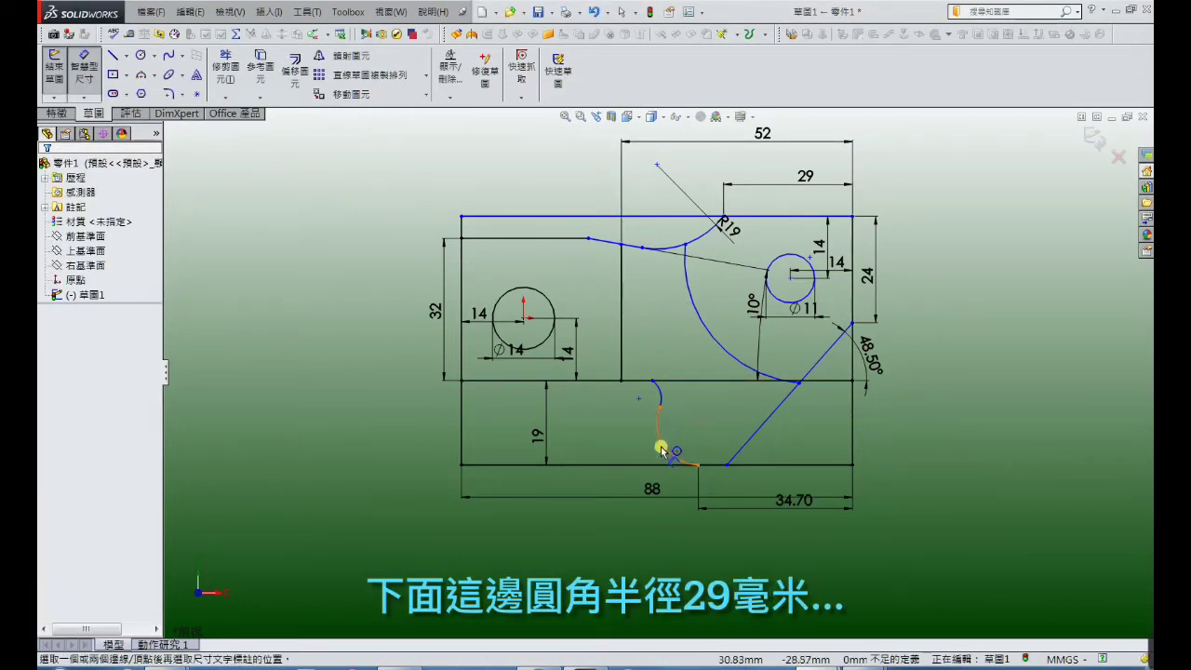
Give the lower curved cut arc a 29 mm radius
{"action": "left_click", "coordinate": [698, 463]}
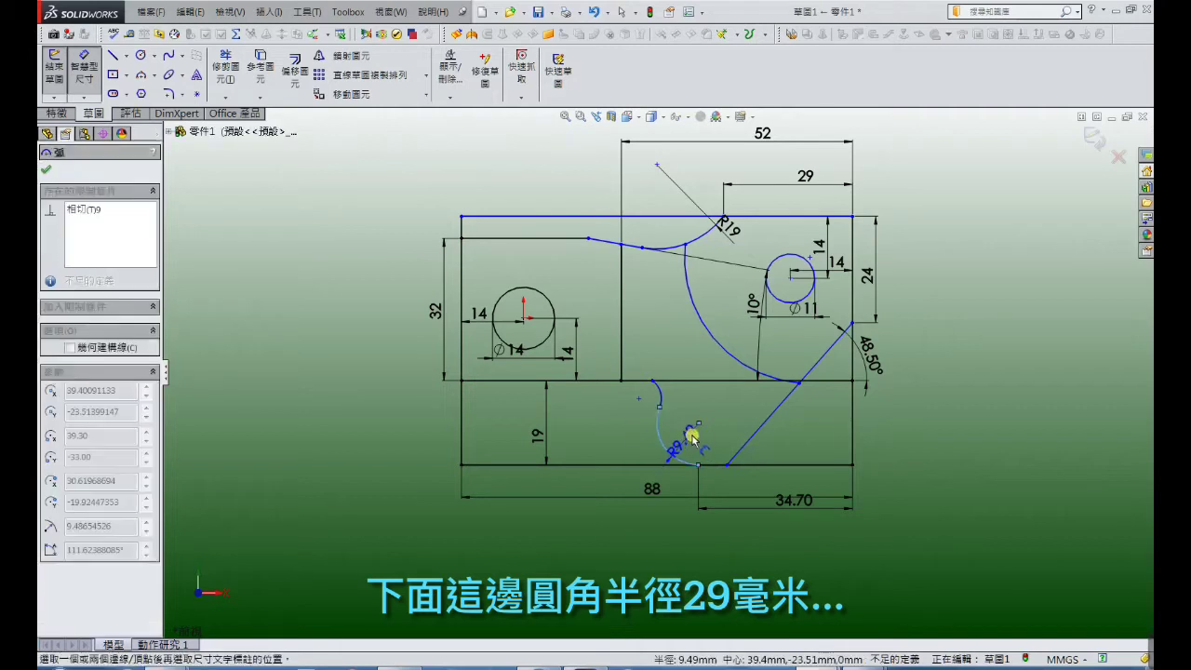
{"action": "left_click", "coordinate": [687, 435]}
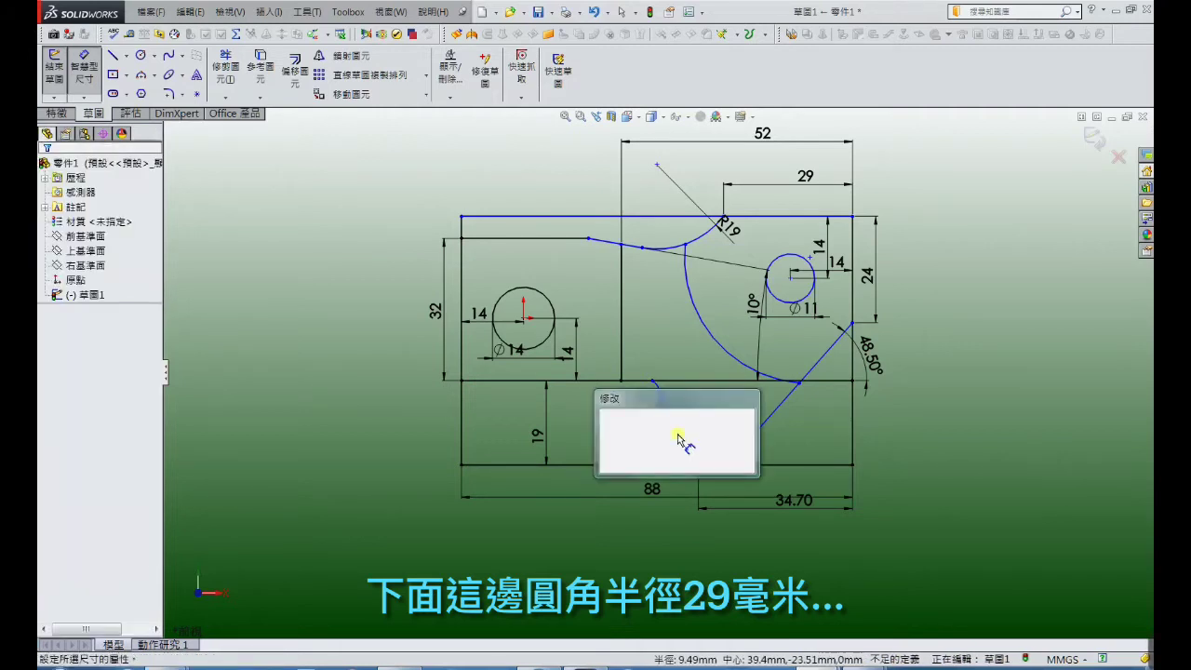
{"action": "type", "text": "29"}
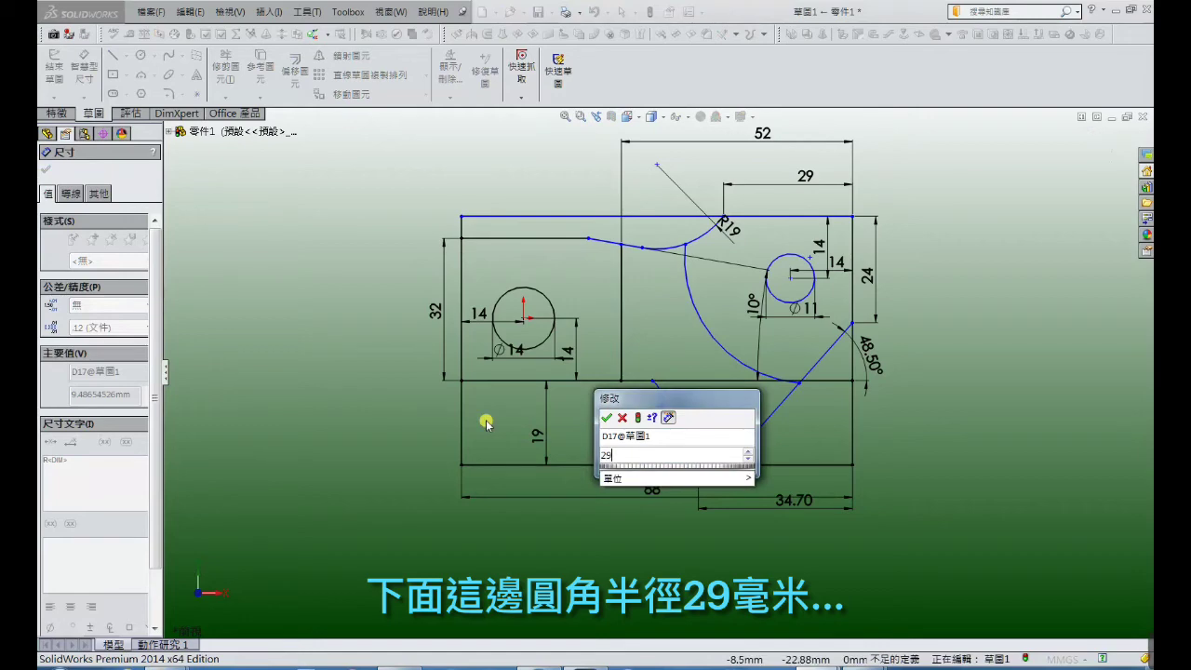
{"action": "key", "text": "Return"}
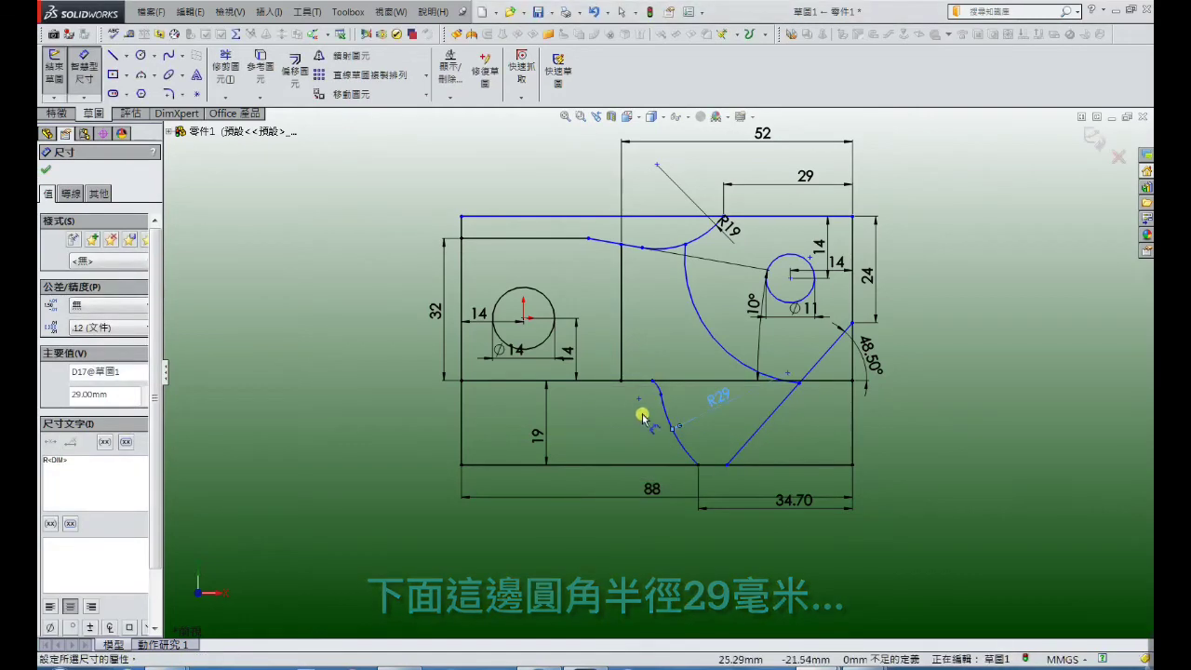
{"action": "scroll", "coordinate": [655, 412], "scroll_direction": "down", "scroll_amount": 3}
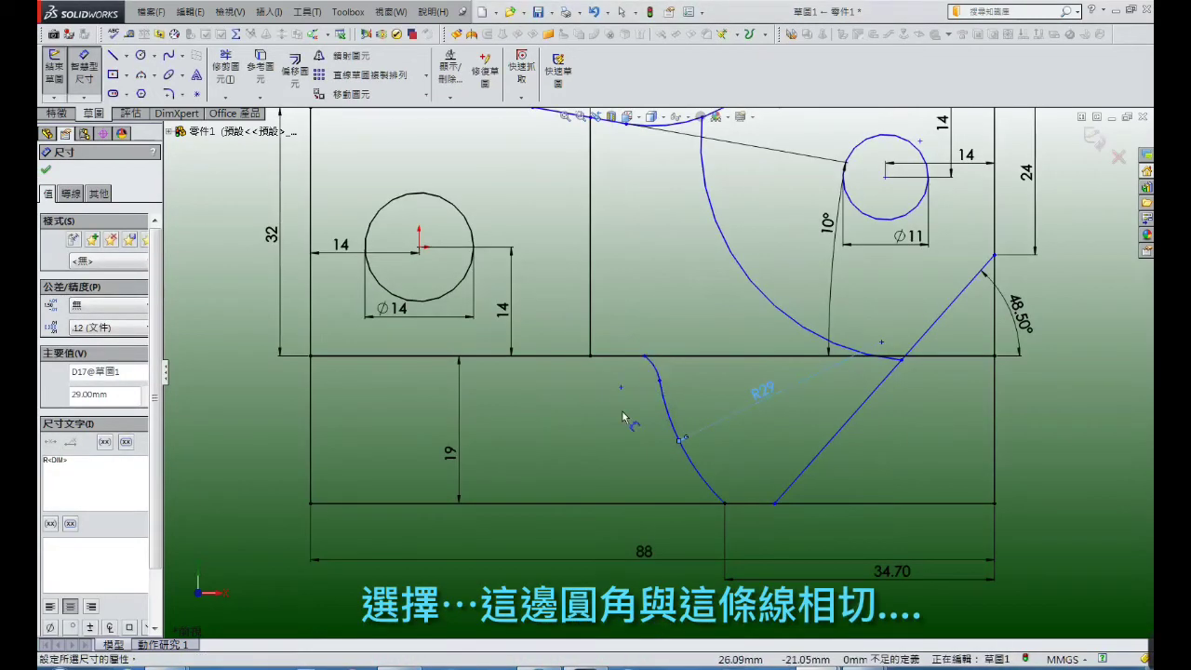
Make the small top arc tangent to the middle horizontal line
{"action": "right_click", "coordinate": [623, 417]}
{"action": "left_click", "coordinate": [640, 269]}
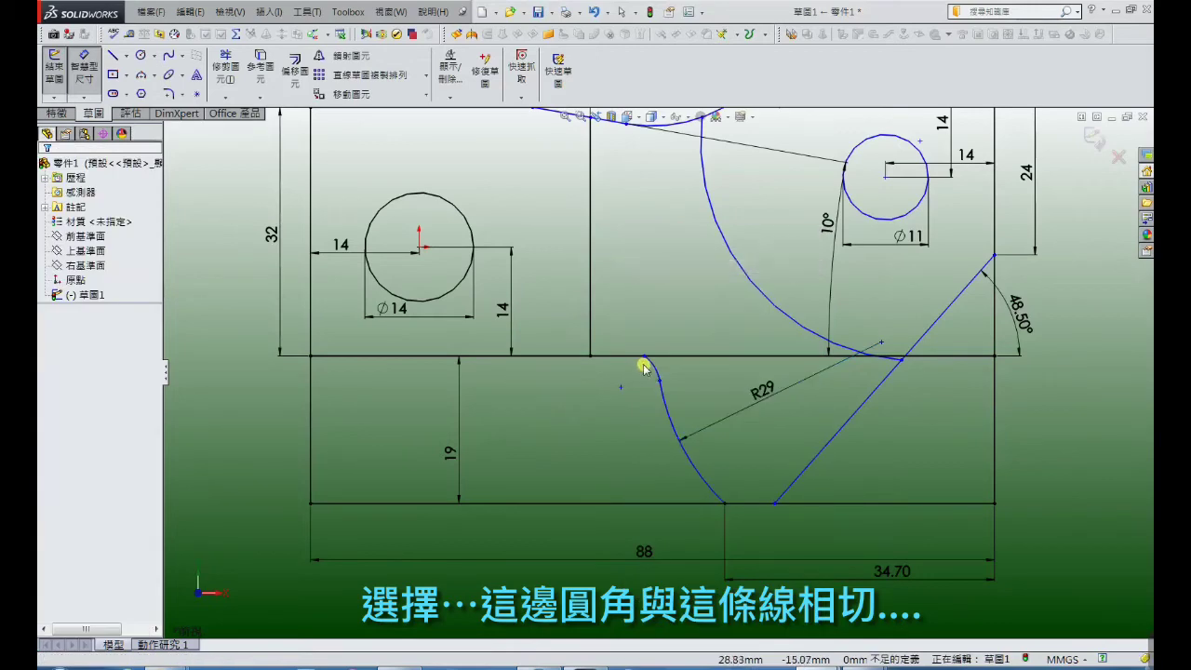
{"action": "left_click", "coordinate": [654, 369]}
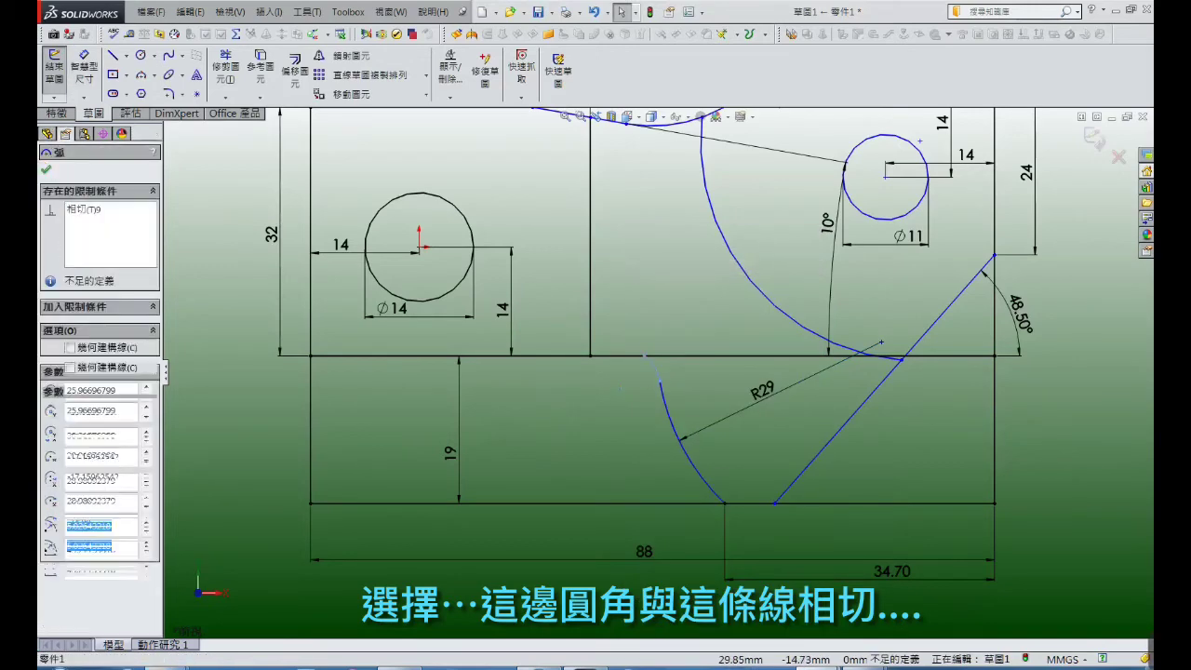
{"action": "left_click", "coordinate": [631, 358], "text": "ctrl"}
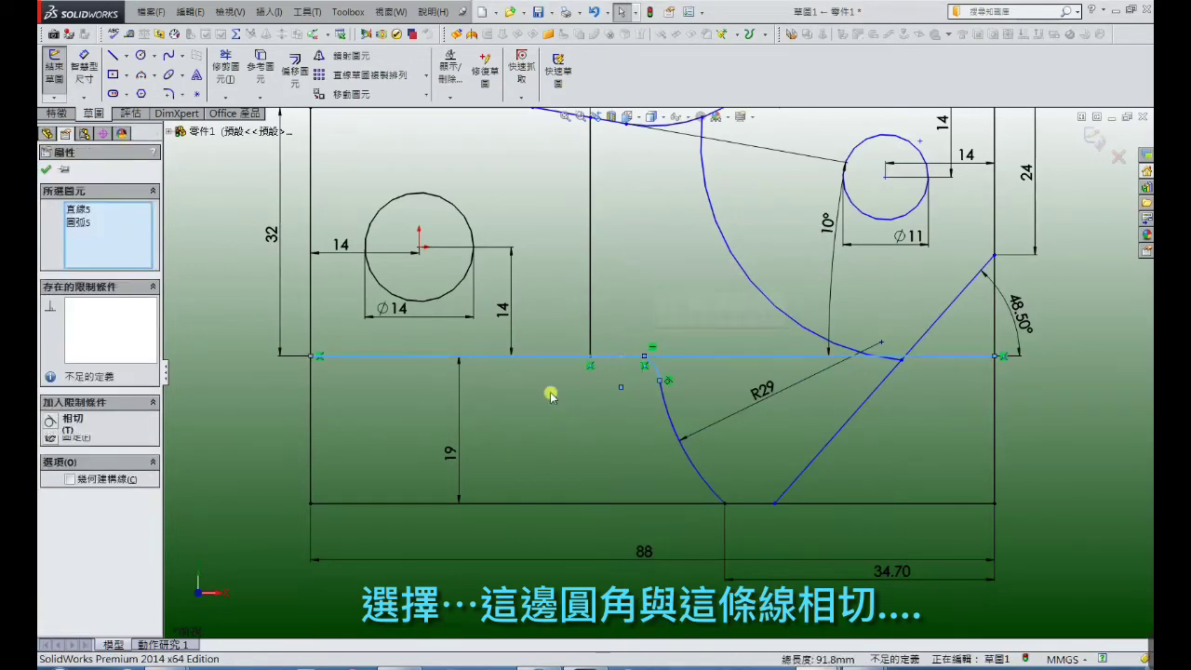
{"action": "left_click", "coordinate": [50, 421]}
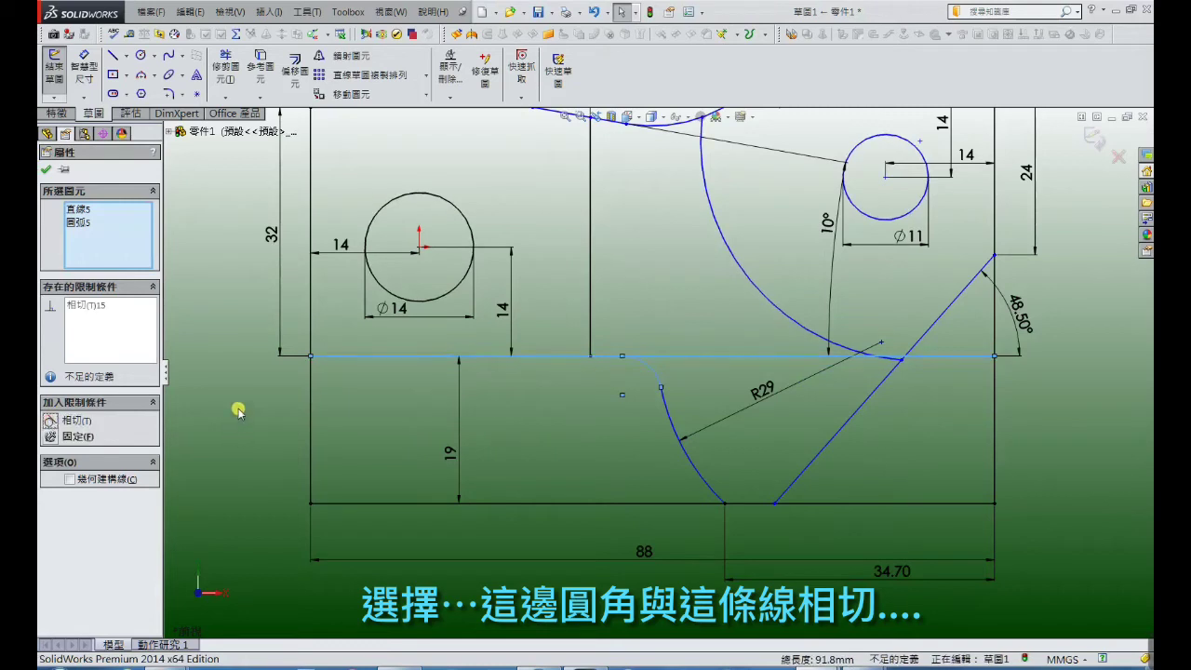
{"action": "left_click", "coordinate": [239, 410]}
Dimension the small fillet arc to R5
{"action": "left_click", "coordinate": [83, 73]}
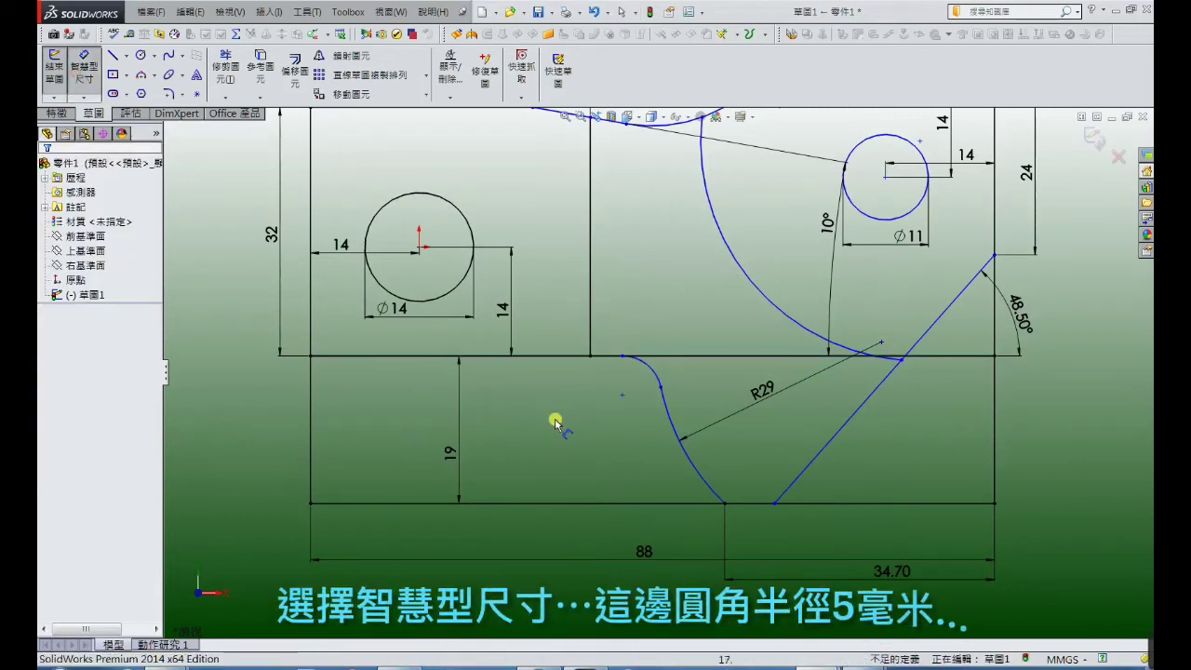
{"action": "left_click", "coordinate": [631, 389]}
{"action": "left_click", "coordinate": [627, 372]}
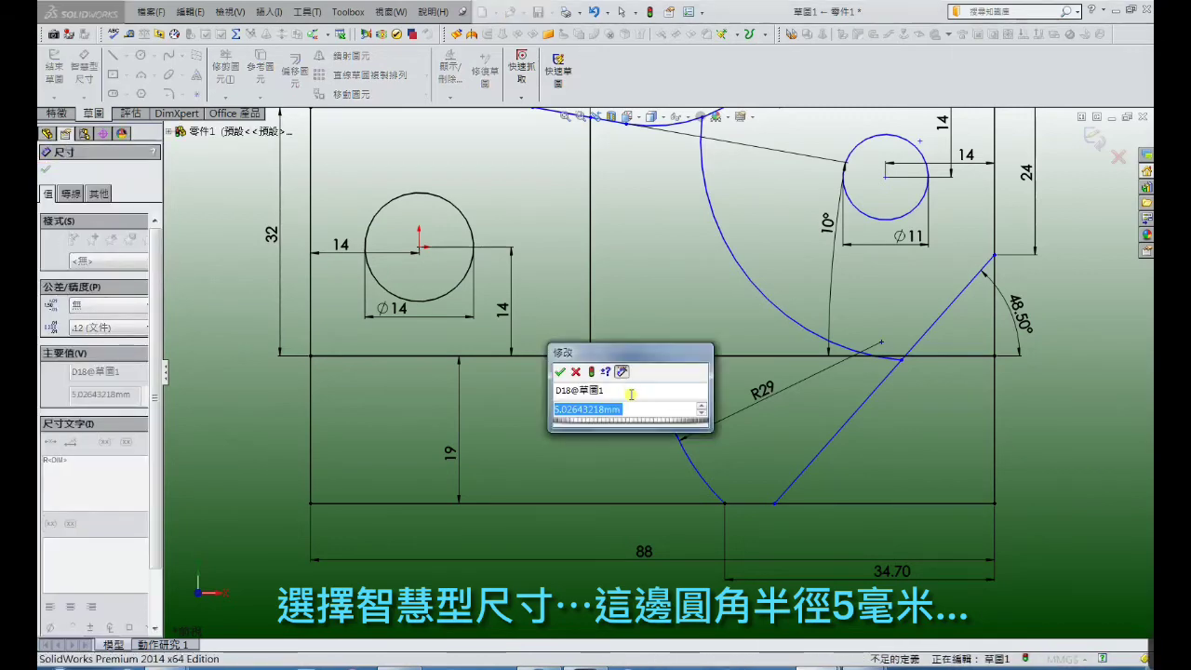
{"action": "left_click_drag", "start_coordinate": [566, 410], "coordinate": [631, 407]}
{"action": "type", "text": "5"}
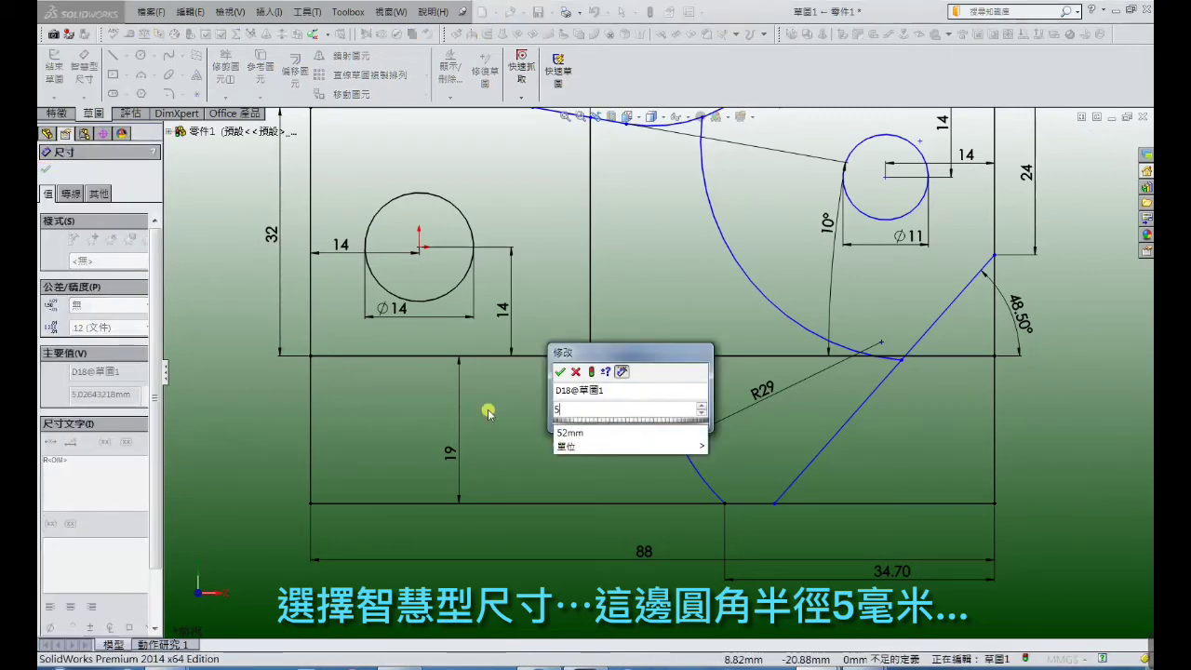
{"action": "key", "text": "Return"}
{"action": "key", "text": "Escape"}
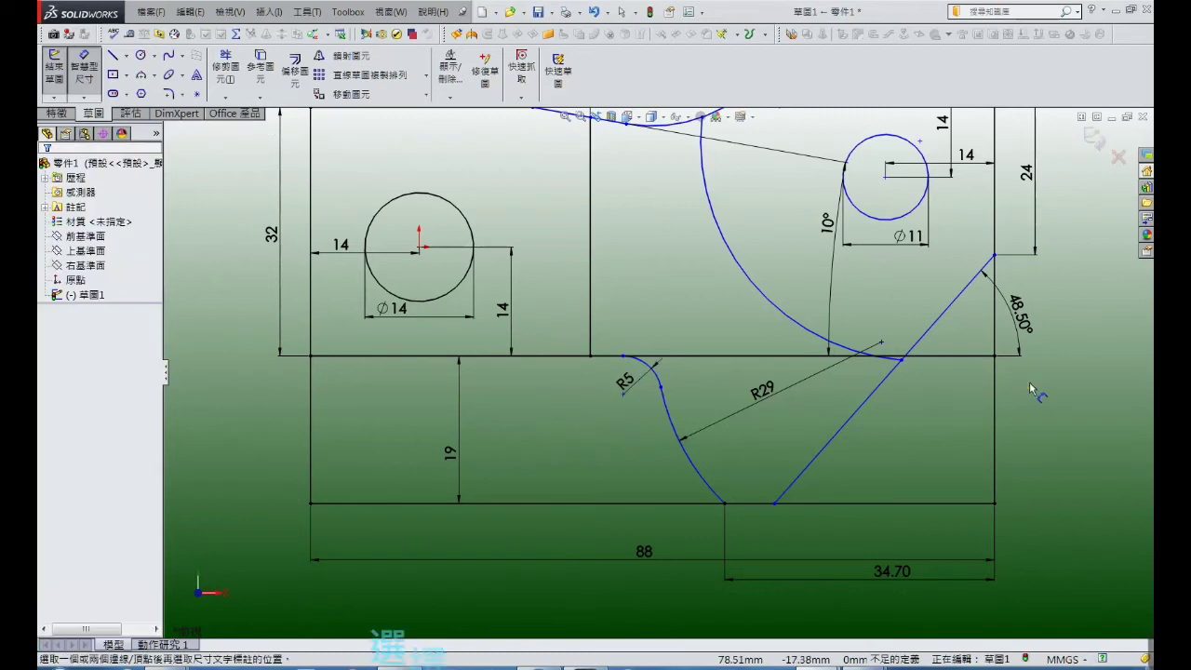
{"action": "right_click", "coordinate": [967, 381]}
Constrain the R29 arc's centre point to lie on the diagonal line
{"action": "left_click", "coordinate": [1014, 269]}
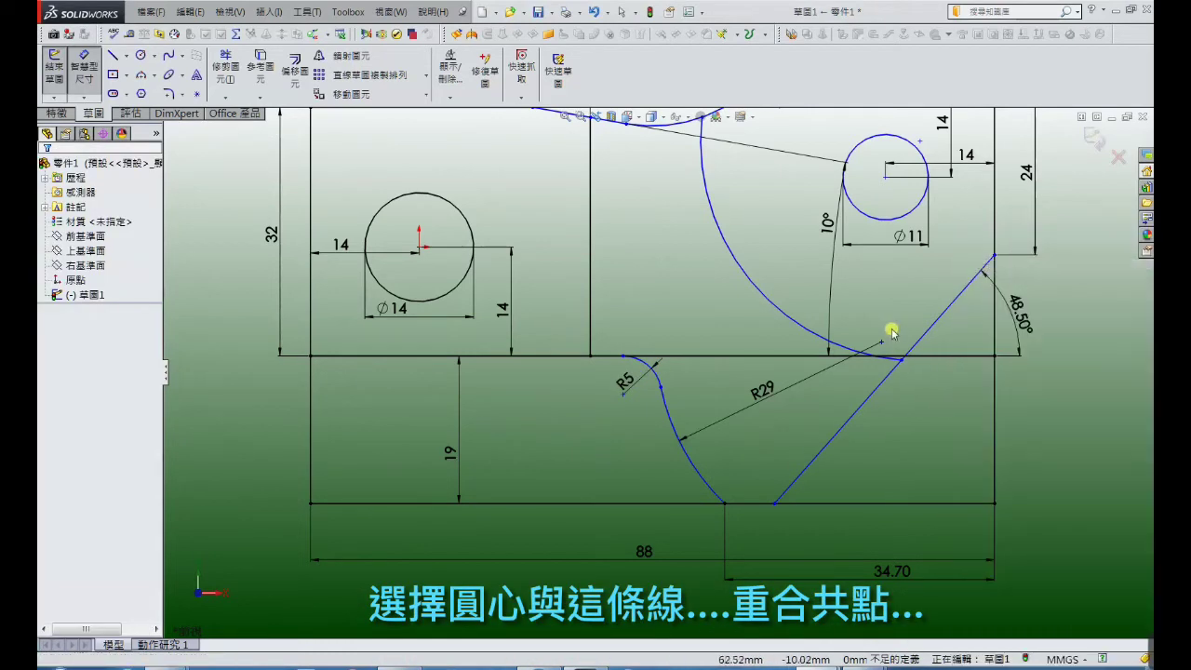
{"action": "left_click", "coordinate": [881, 344]}
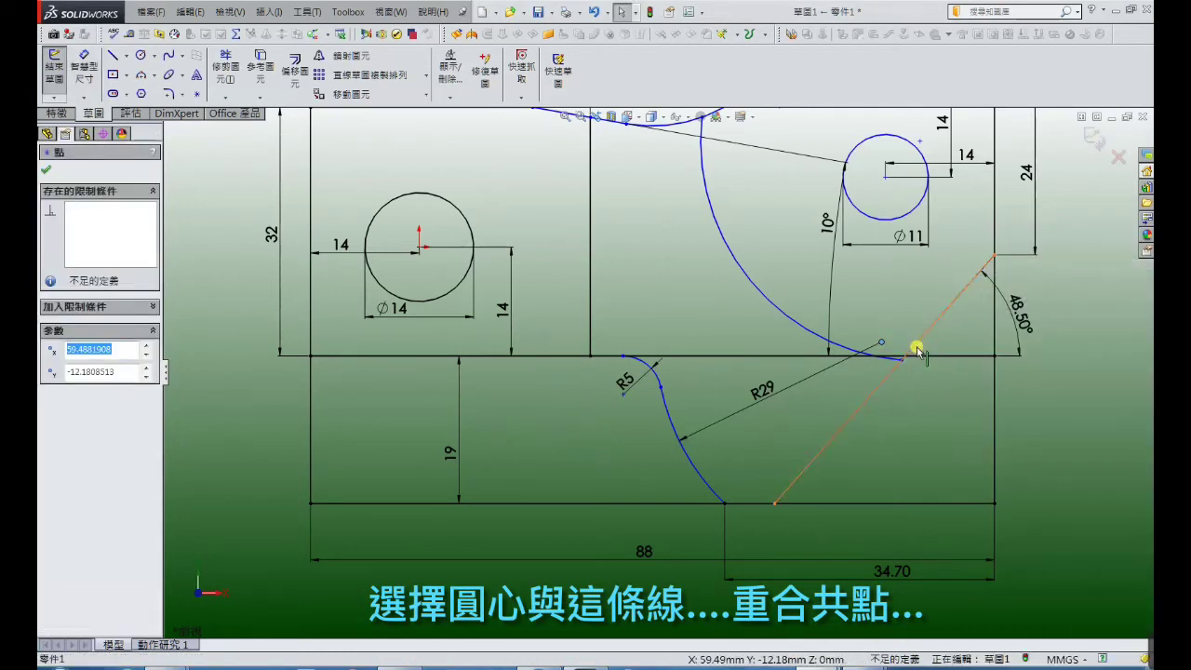
{"action": "left_click", "coordinate": [917, 350], "text": "ctrl"}
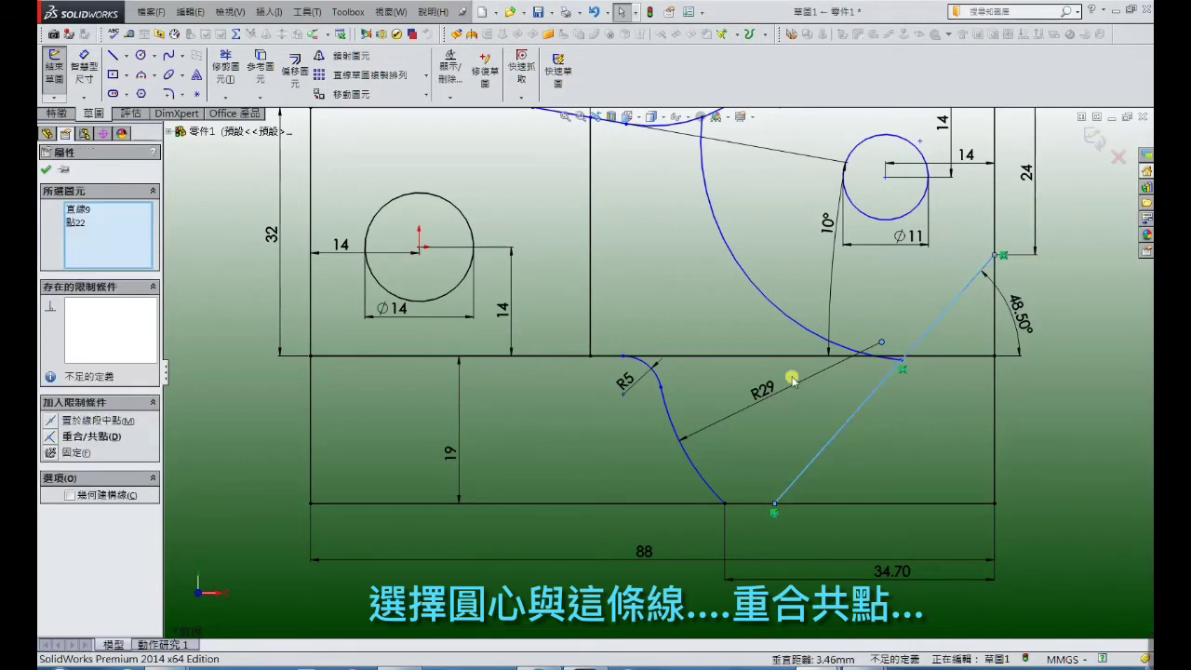
{"action": "left_click", "coordinate": [52, 437]}
{"action": "left_click", "coordinate": [194, 386]}
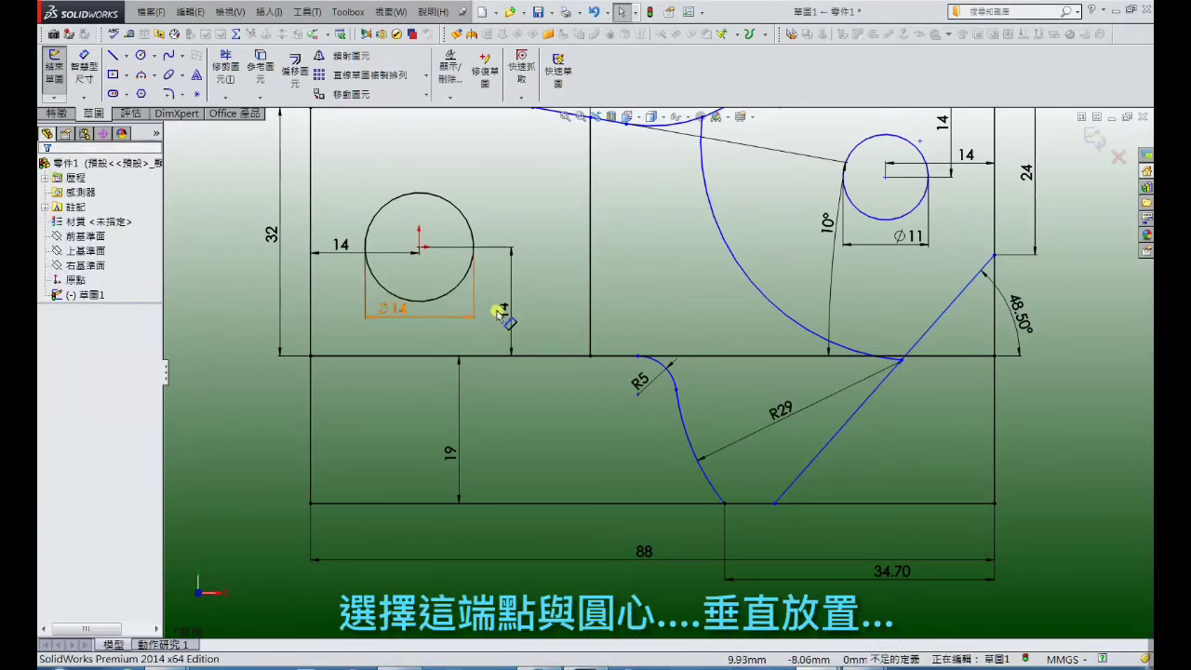
Align the sloped top line's left endpoint vertically with the Ø14 circle's centre
{"action": "scroll", "coordinate": [555, 245], "scroll_direction": "up", "scroll_amount": 2}
{"action": "scroll", "coordinate": [557, 231], "scroll_direction": "down", "scroll_amount": 1}
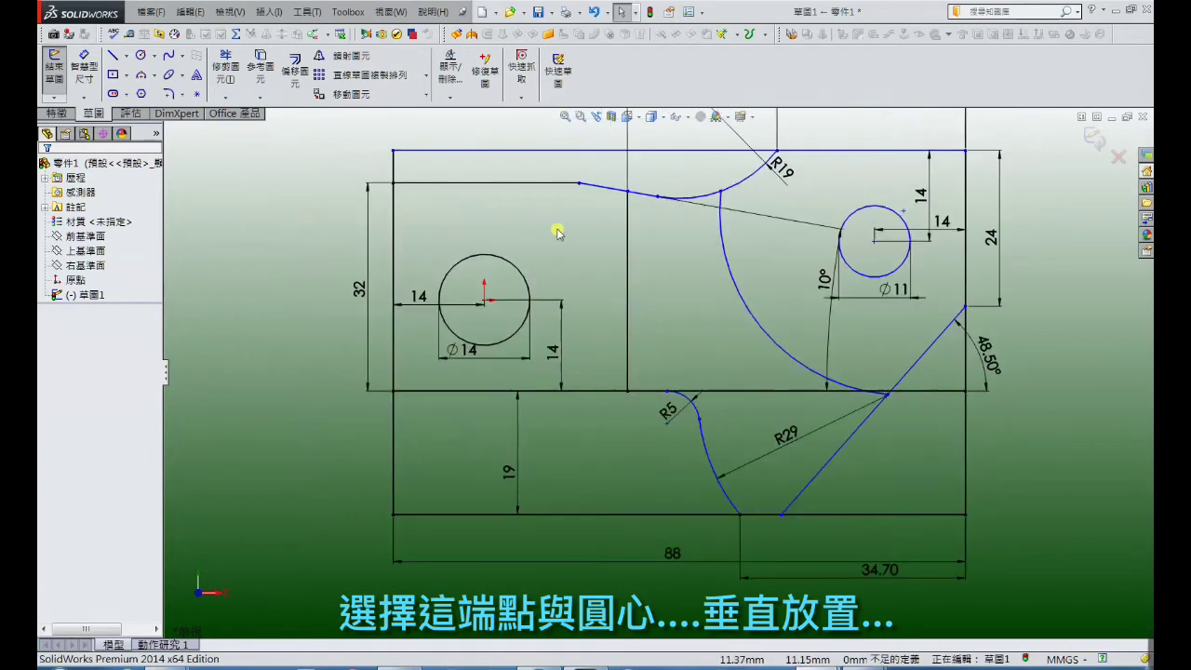
{"action": "left_click", "coordinate": [579, 184]}
{"action": "left_click", "coordinate": [485, 300], "text": "ctrl"}
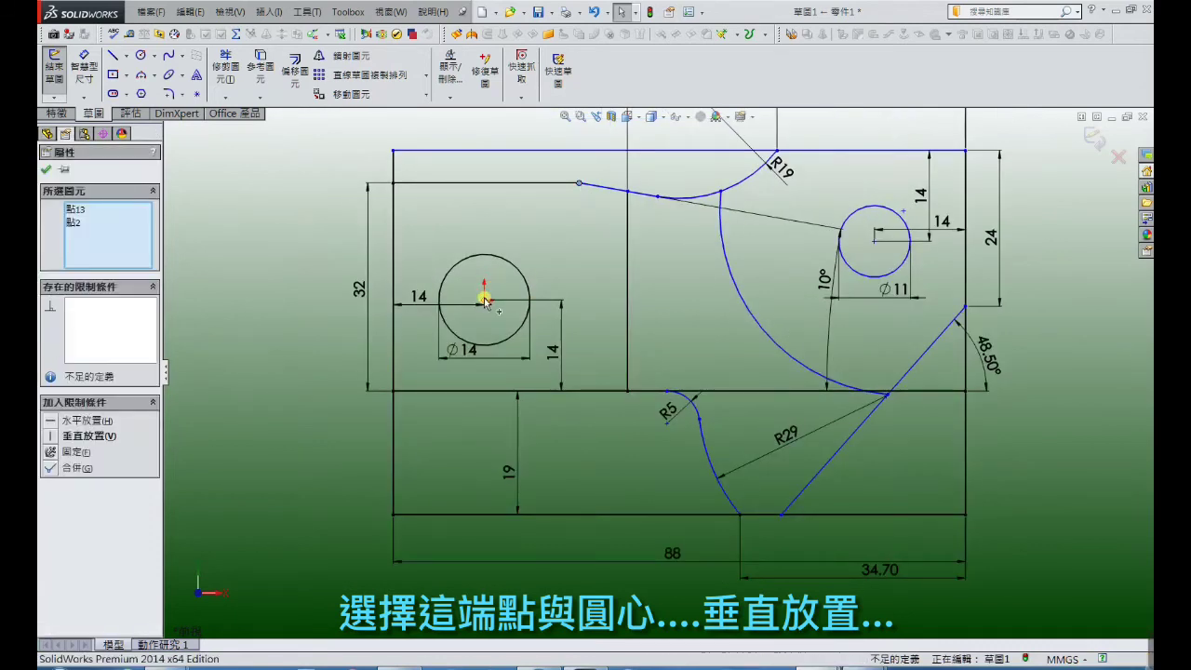
{"action": "left_click", "coordinate": [56, 436]}
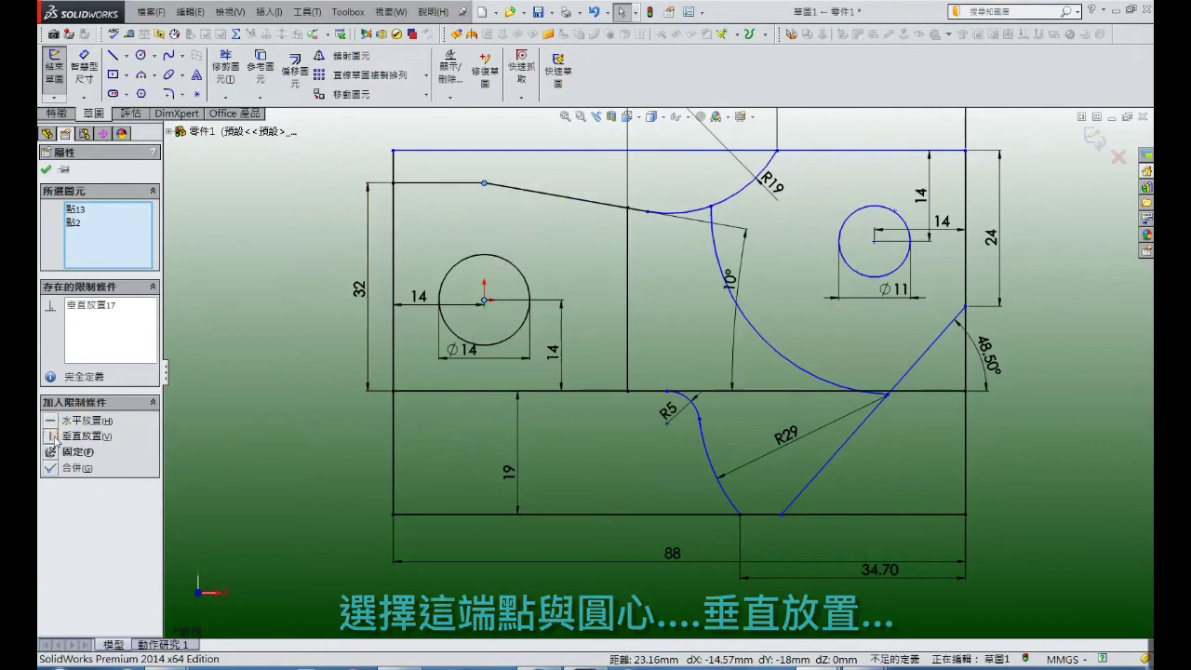
{"action": "left_click", "coordinate": [606, 298]}
{"action": "scroll", "coordinate": [657, 371], "scroll_direction": "up", "scroll_amount": 2}
{"action": "scroll", "coordinate": [763, 290], "scroll_direction": "down", "scroll_amount": 2}
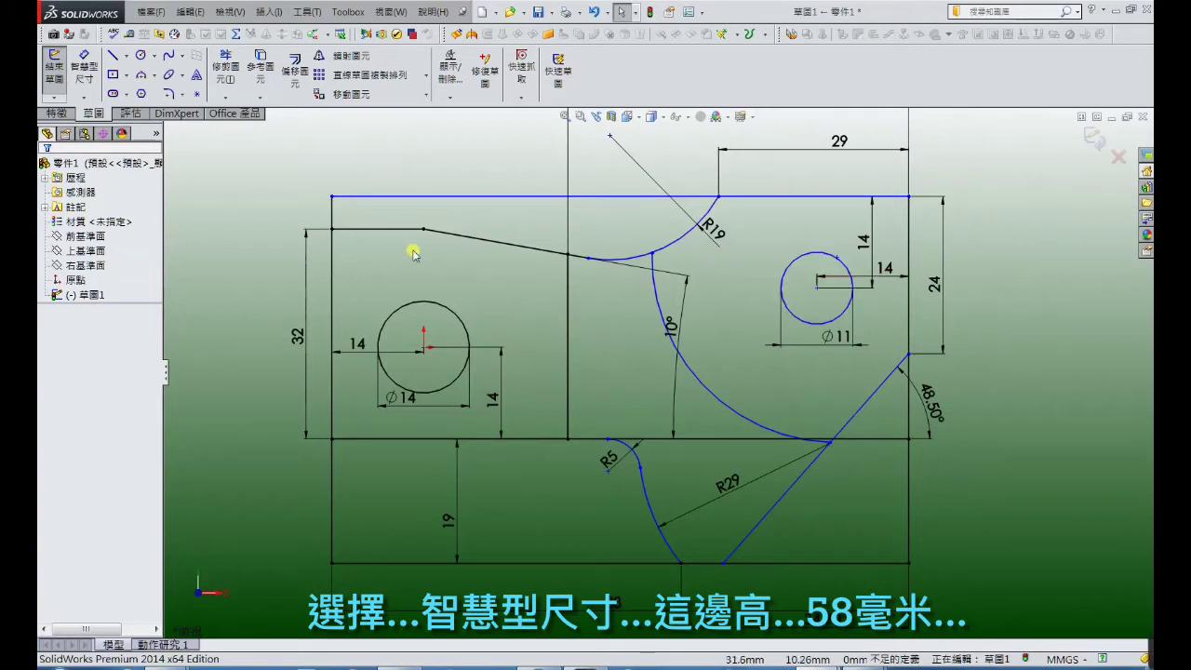
Dimension the overall height between the top and bottom edges as 58 mm
{"action": "left_click", "coordinate": [83, 70]}
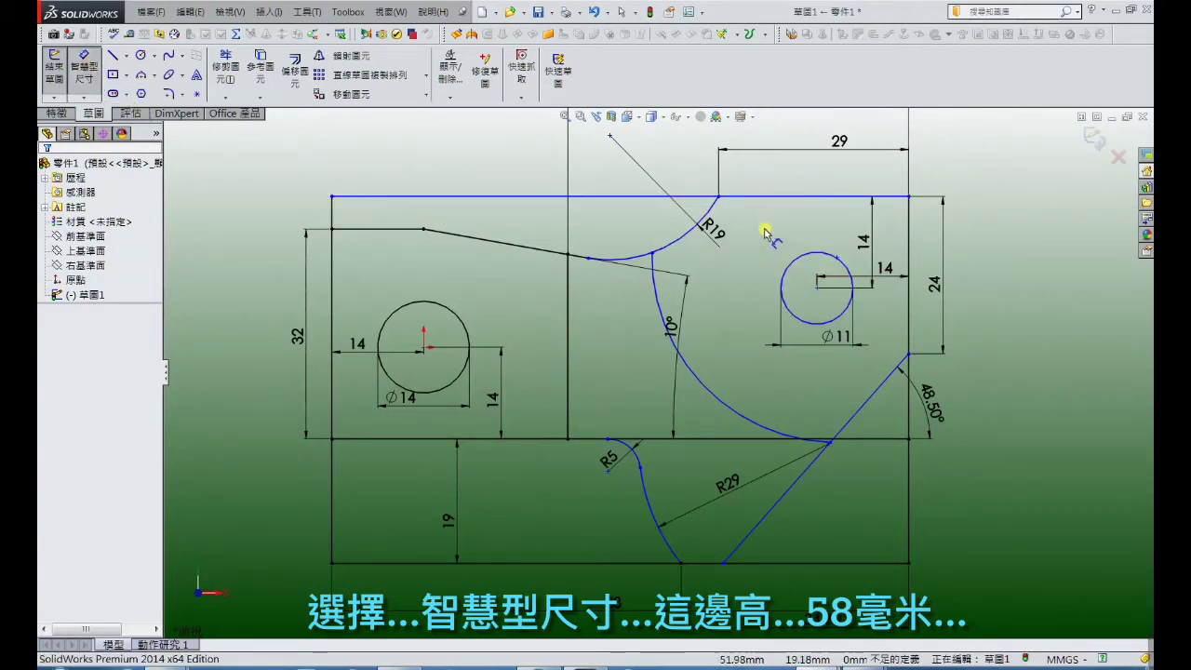
{"action": "left_click", "coordinate": [767, 197]}
{"action": "left_click", "coordinate": [699, 562]}
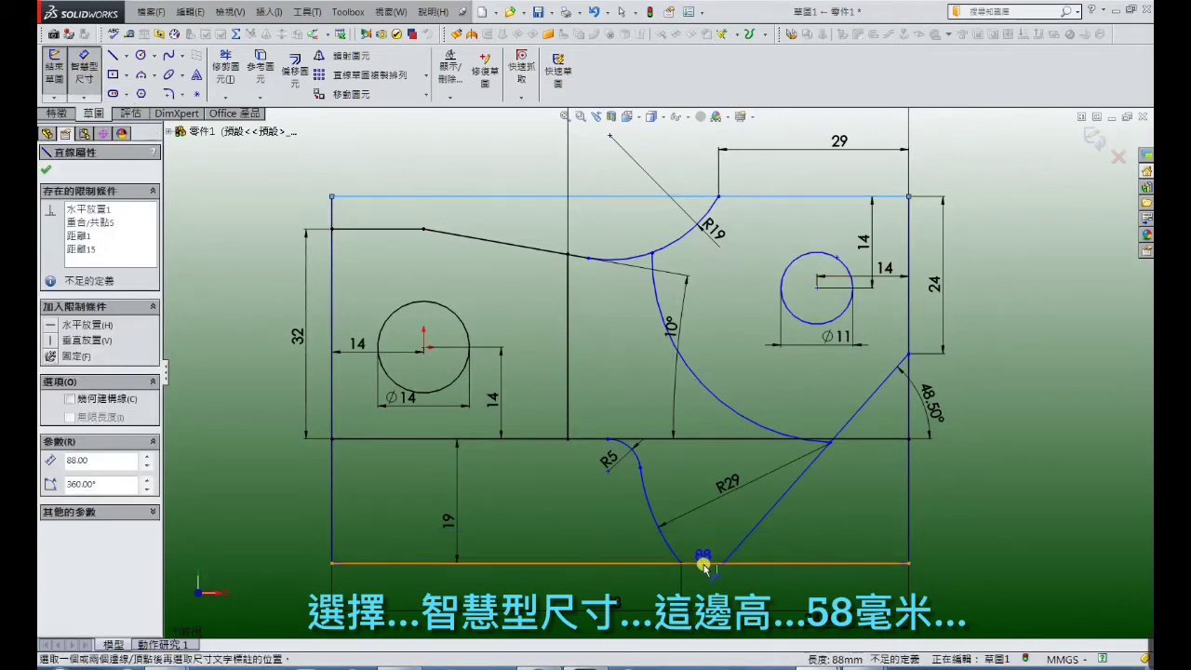
{"action": "left_click", "coordinate": [1002, 390]}
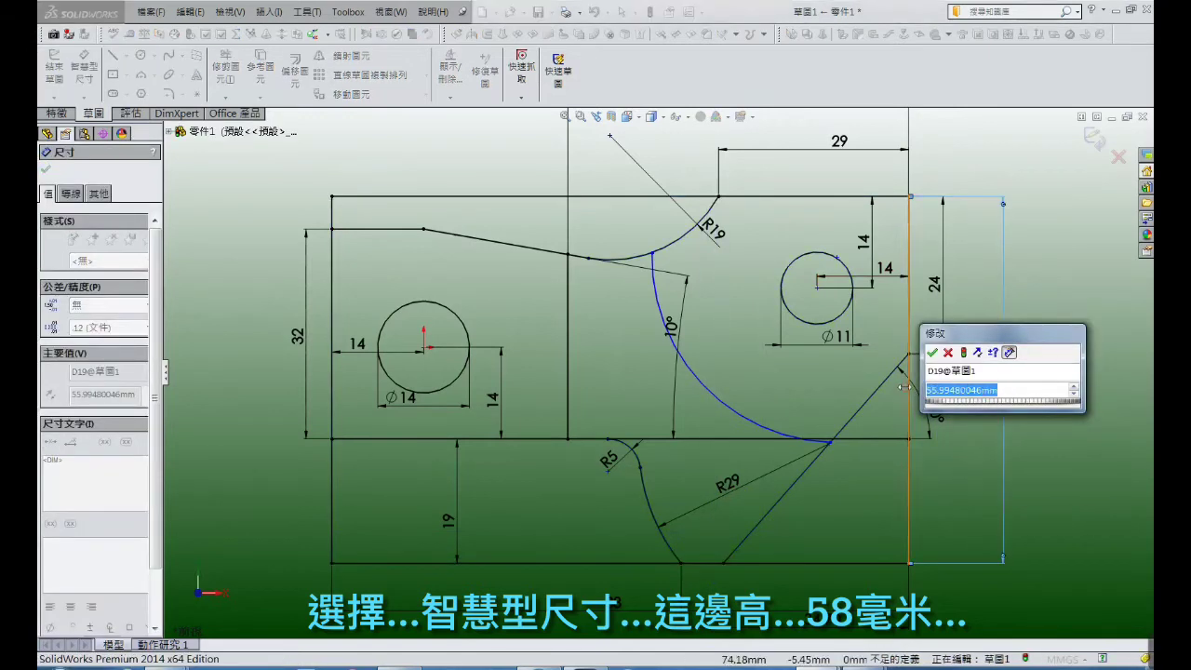
{"action": "type", "text": "58"}
{"action": "key", "text": "Return"}
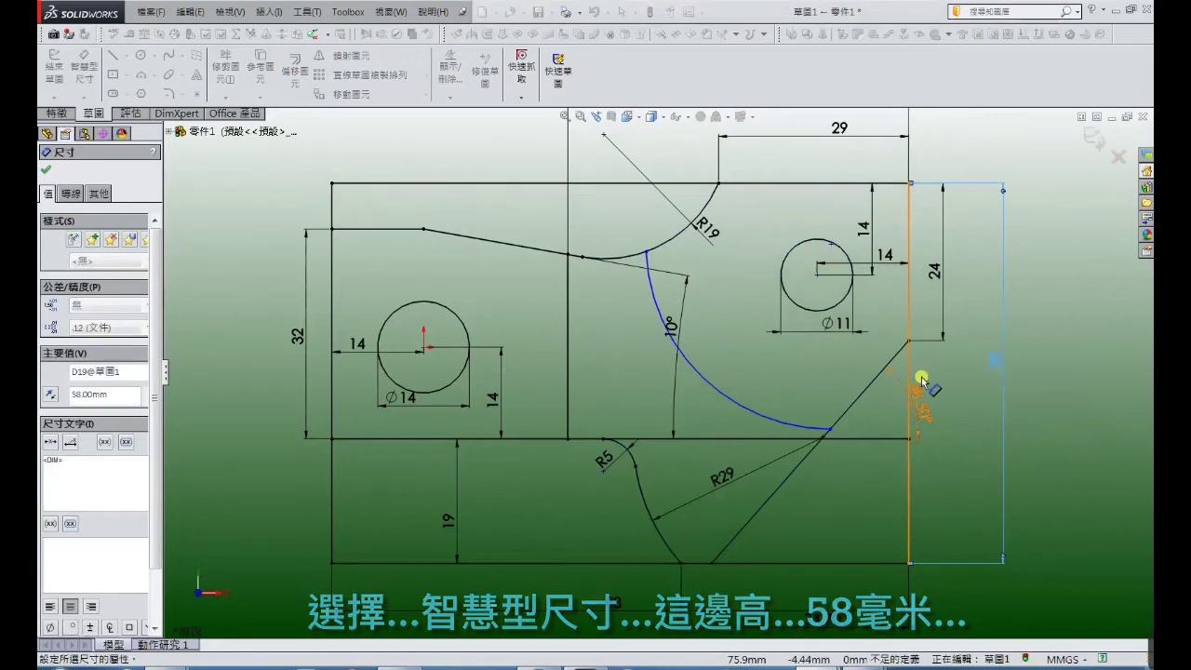
{"action": "left_click", "coordinate": [1016, 370]}
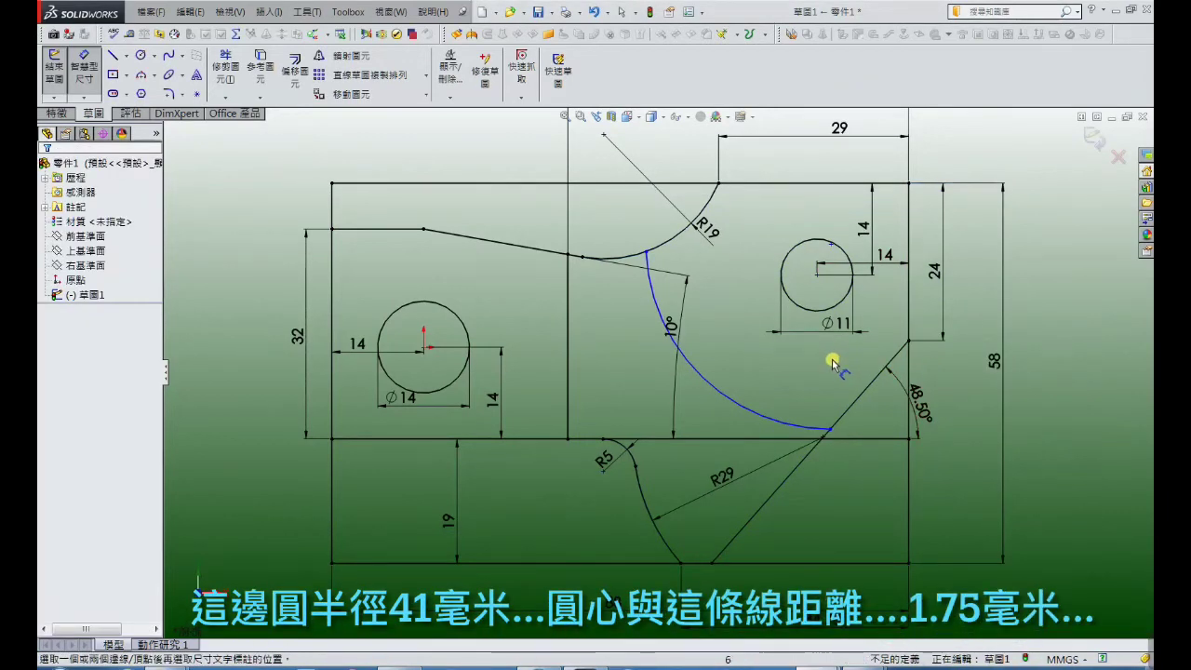
Give the large arc a 41 mm radius
{"action": "left_click", "coordinate": [721, 391]}
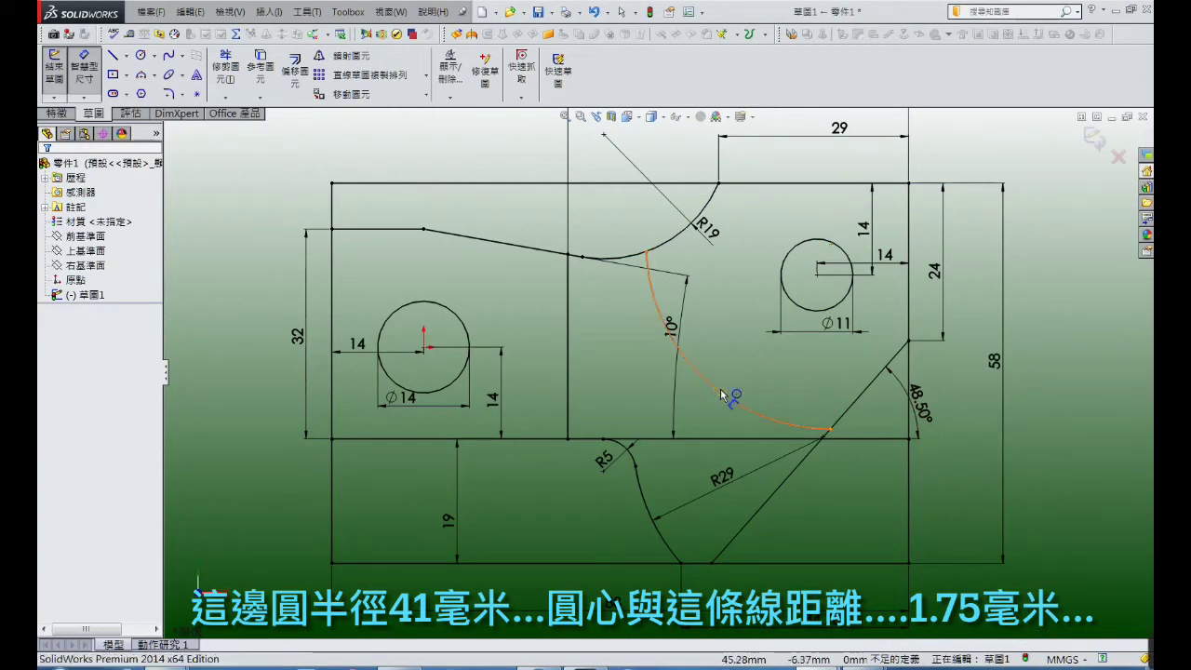
{"action": "left_click", "coordinate": [742, 363]}
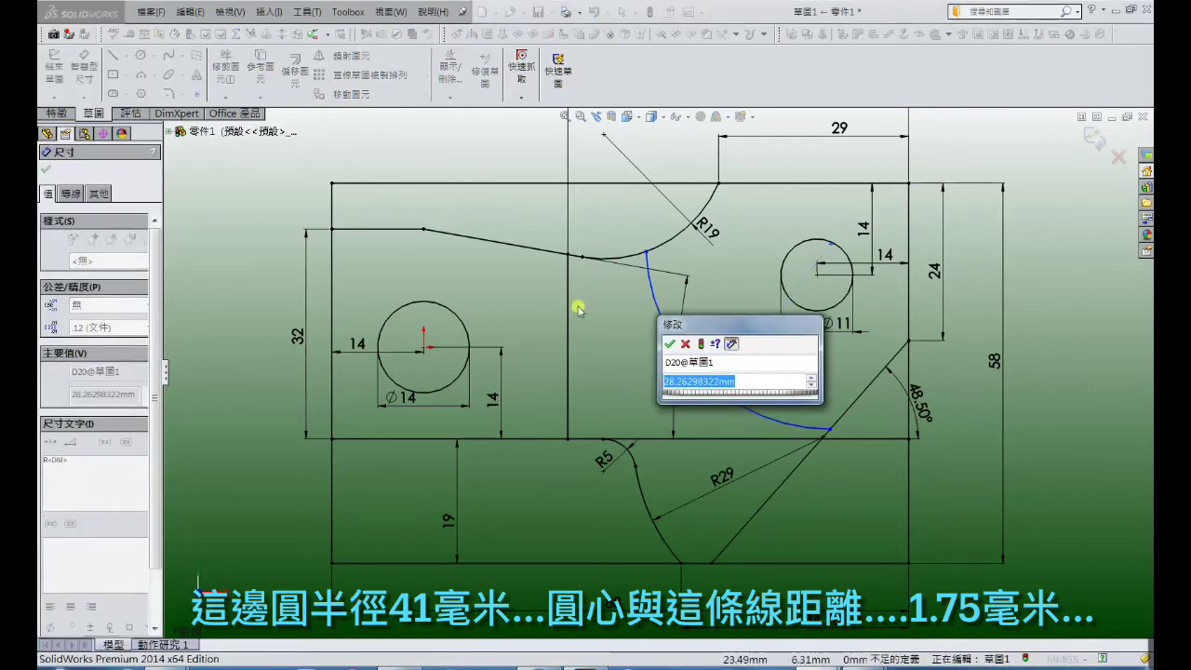
{"action": "type", "text": "41"}
{"action": "key", "text": "Return"}
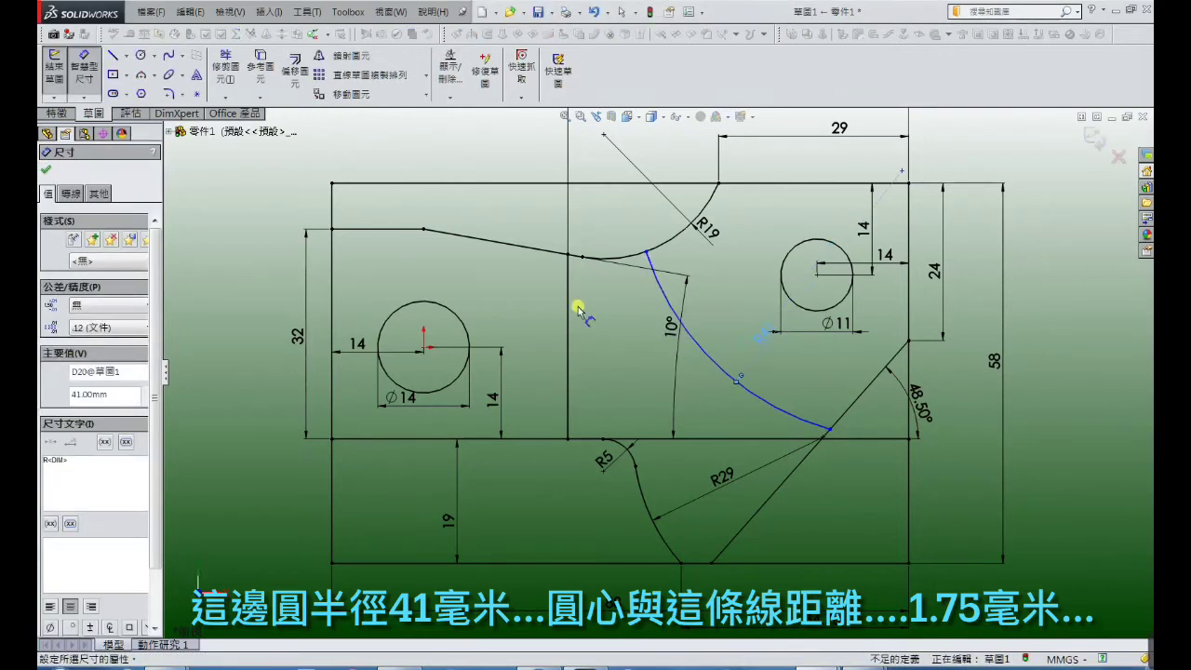
{"action": "scroll", "coordinate": [893, 186], "scroll_direction": "down", "scroll_amount": 2}
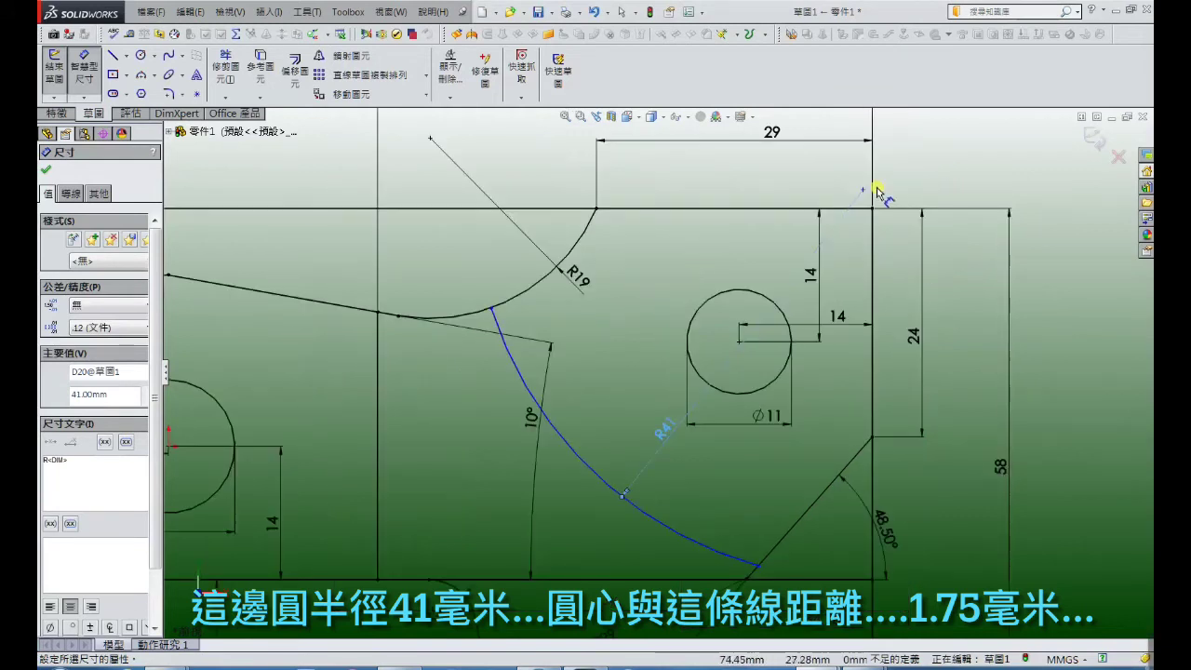
Fix the arc centre 1.75 mm from the top line and 39.50 mm above its endpoint
{"action": "left_click", "coordinate": [863, 193]}
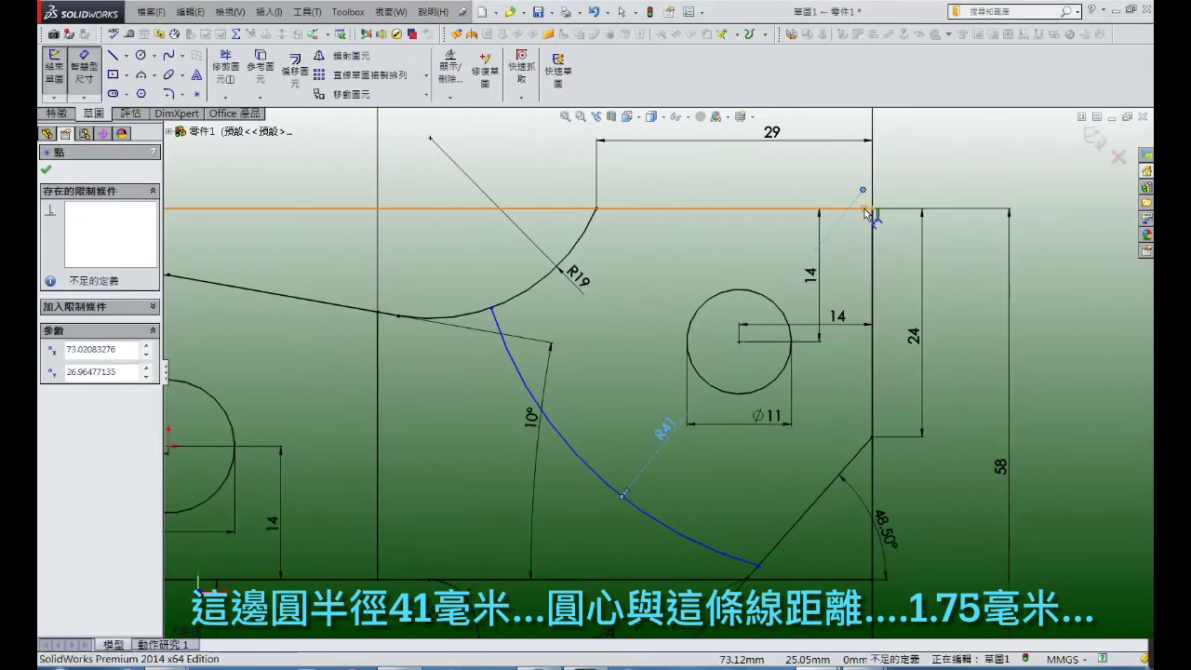
{"action": "left_click", "coordinate": [865, 209]}
{"action": "left_click", "coordinate": [912, 197]}
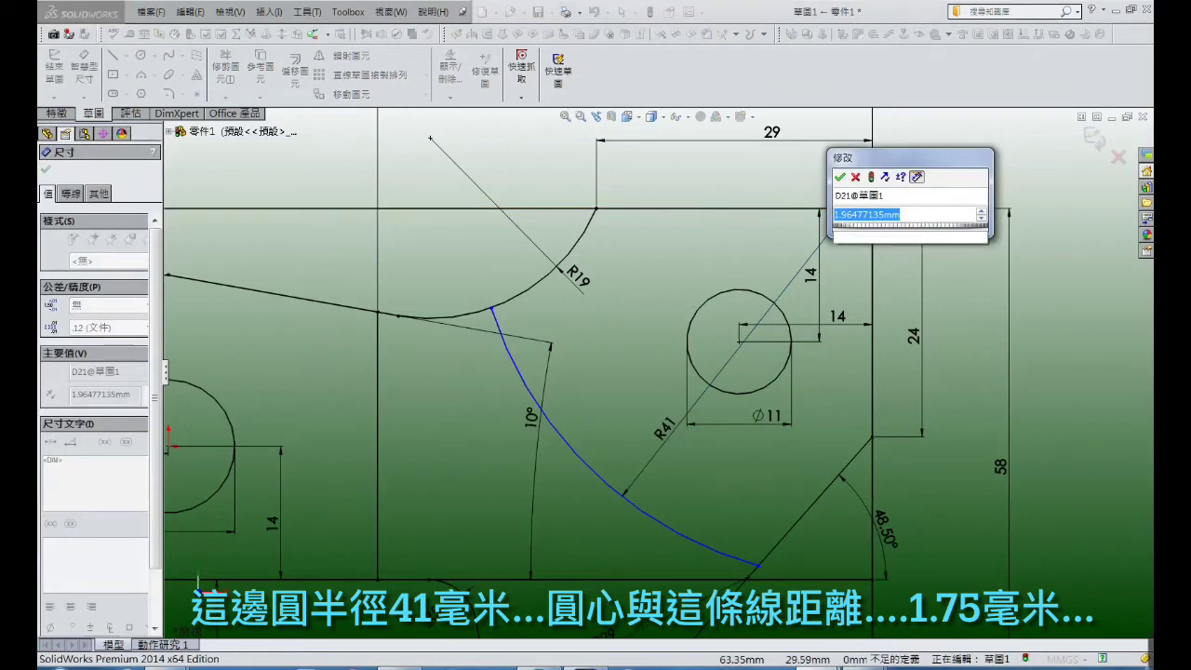
{"action": "type", "text": "1.75"}
{"action": "key", "text": "Return"}
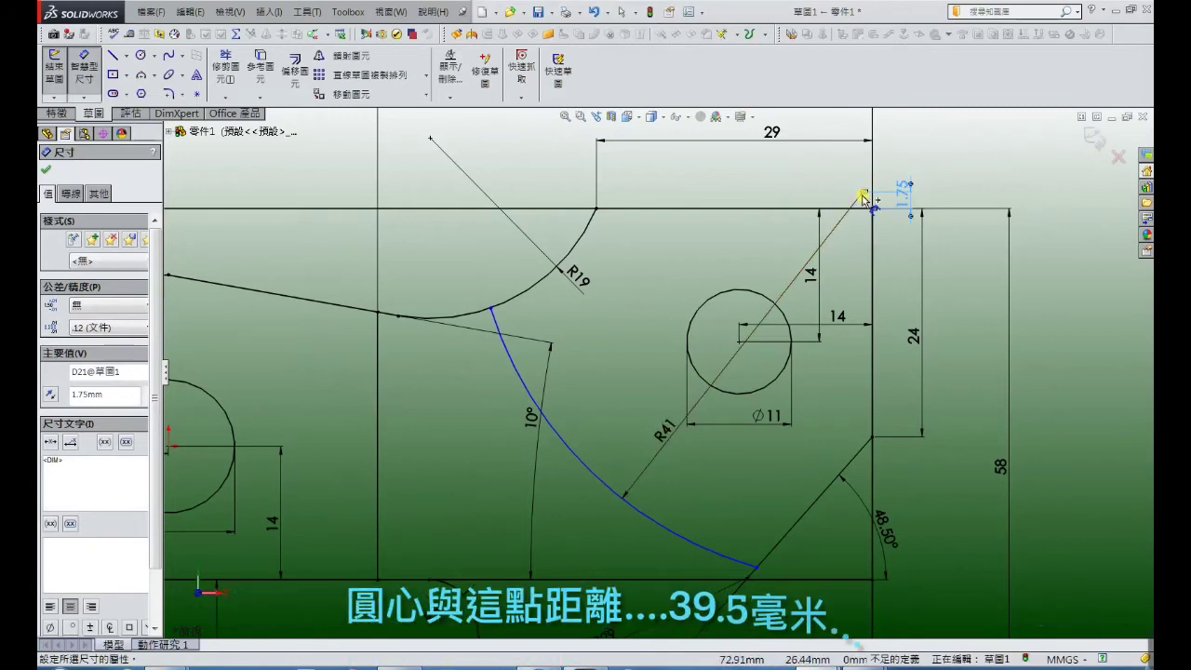
{"action": "left_click", "coordinate": [756, 568]}
{"action": "left_click", "coordinate": [968, 382]}
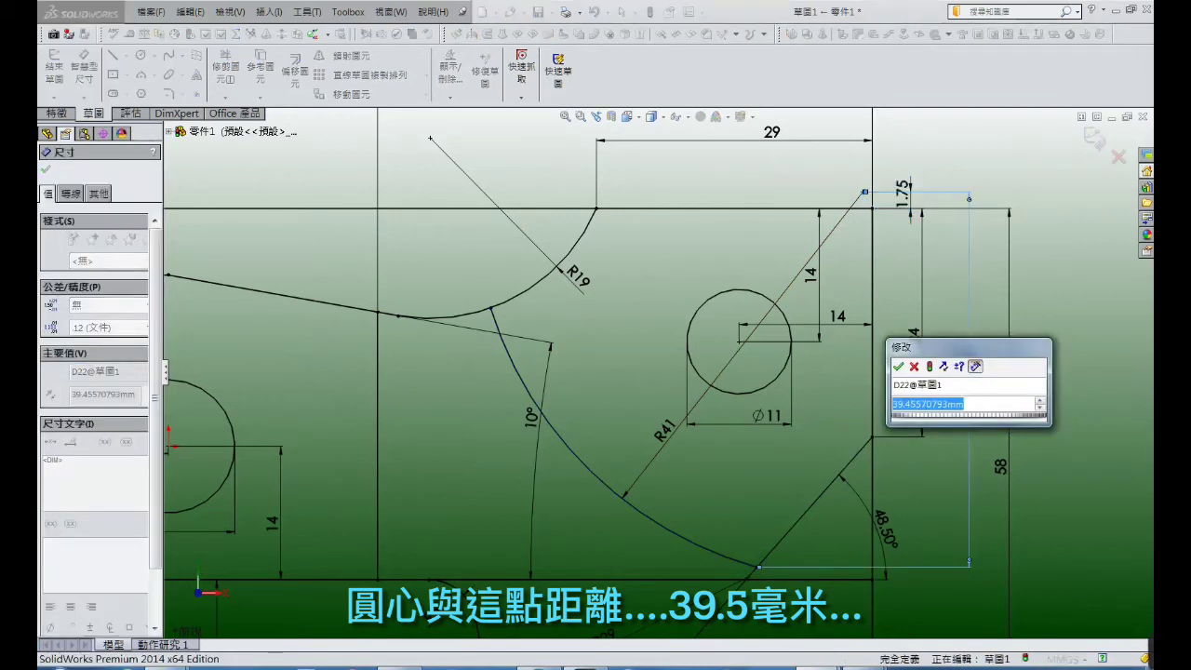
{"action": "type", "text": "39"}
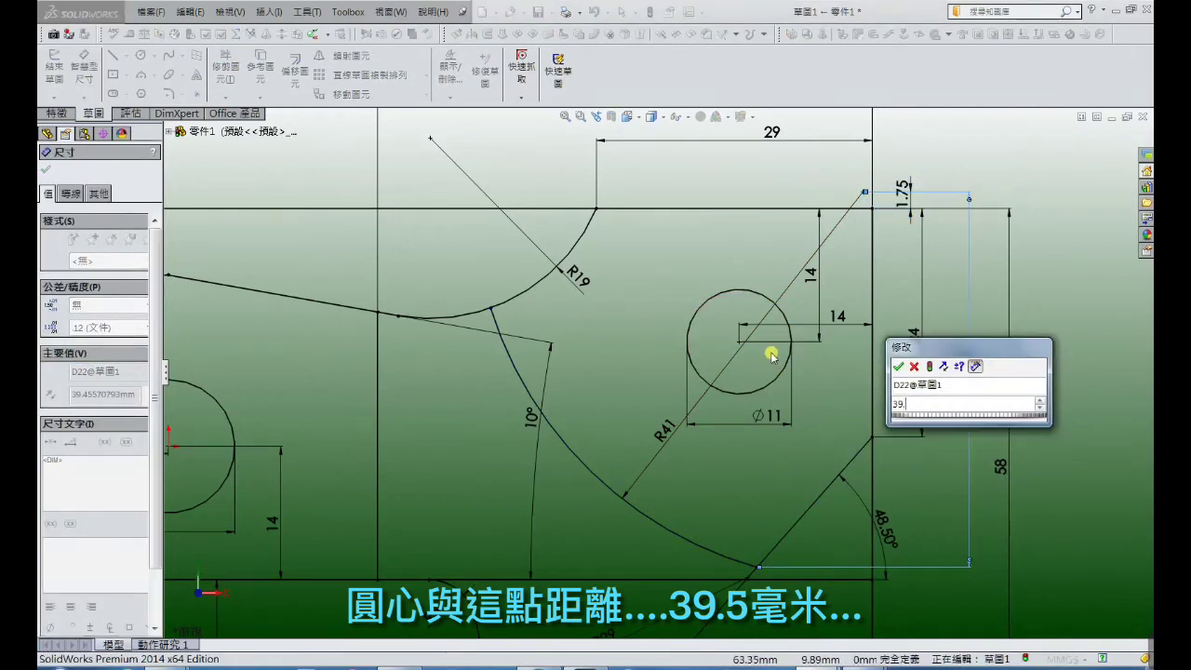
{"action": "type", "text": ".5"}
{"action": "key", "text": "Return"}
Trim the excess top-left line piece and lower-left vertical segment
{"action": "key", "text": "Escape"}
{"action": "key", "text": "f"}
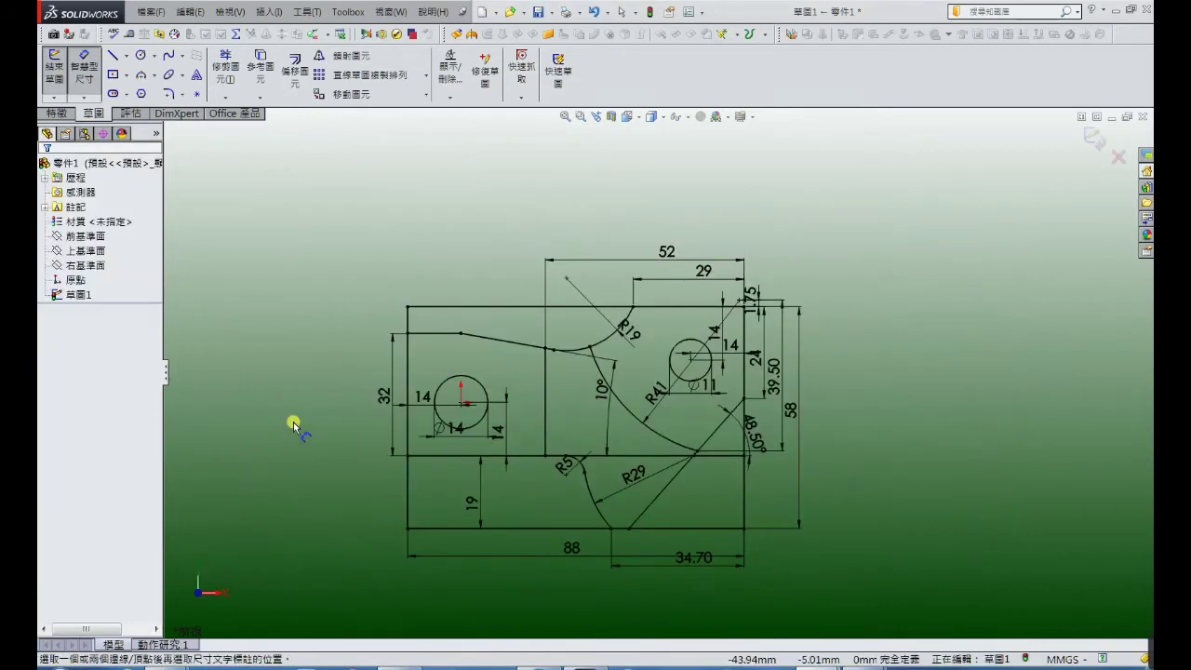
{"action": "left_click", "coordinate": [230, 79]}
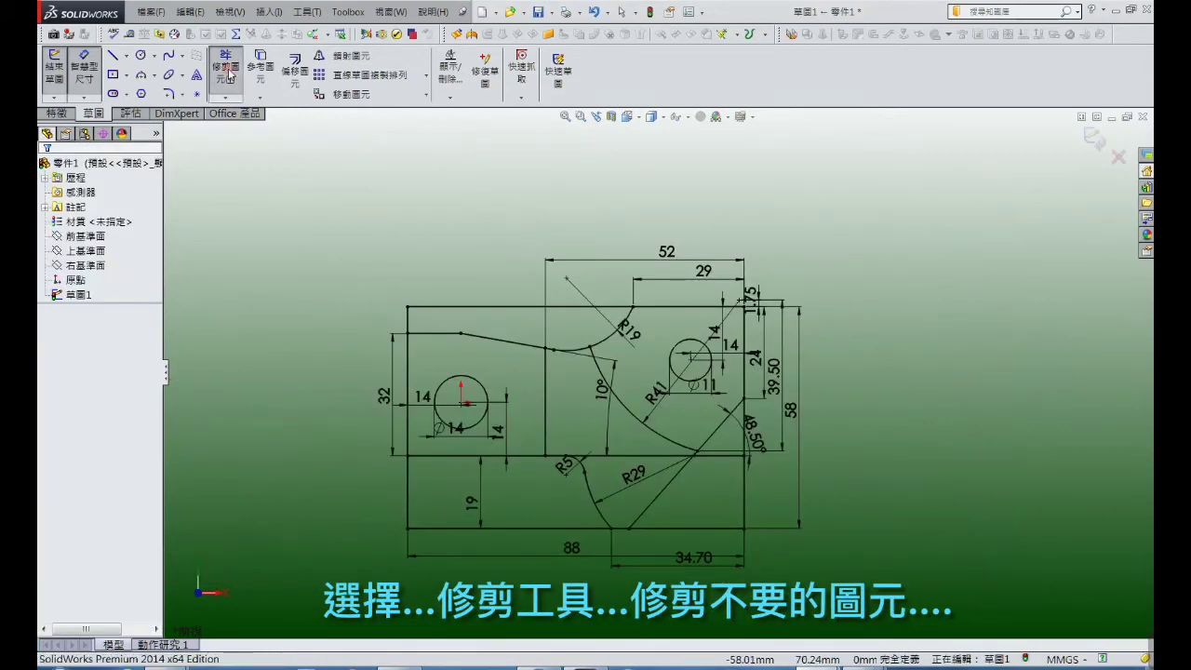
{"action": "left_click", "coordinate": [473, 306]}
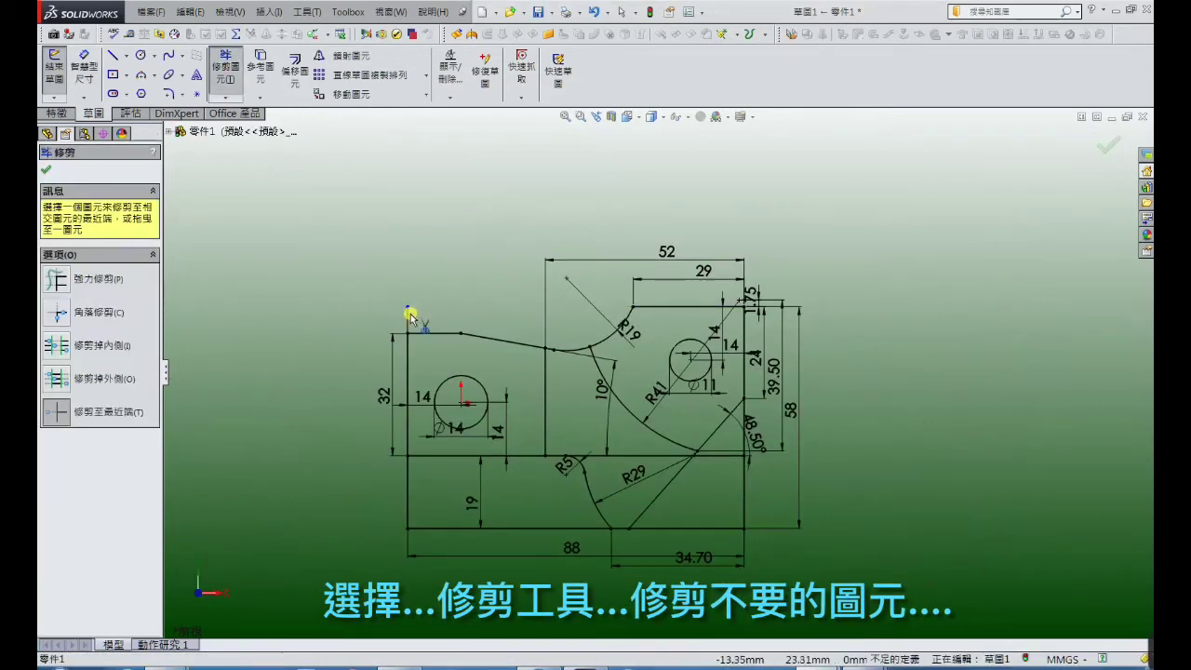
{"action": "left_click", "coordinate": [408, 495]}
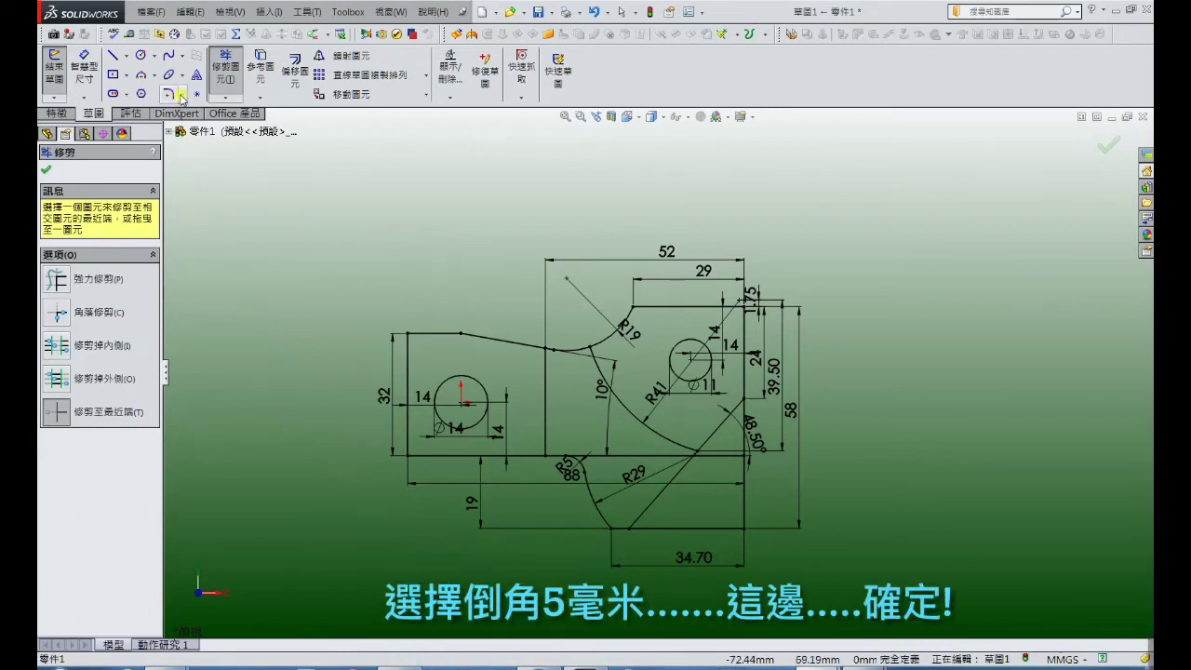
Chamfer the upper-right corner by 5 mm
{"action": "left_click", "coordinate": [182, 95]}
{"action": "left_click", "coordinate": [176, 129]}
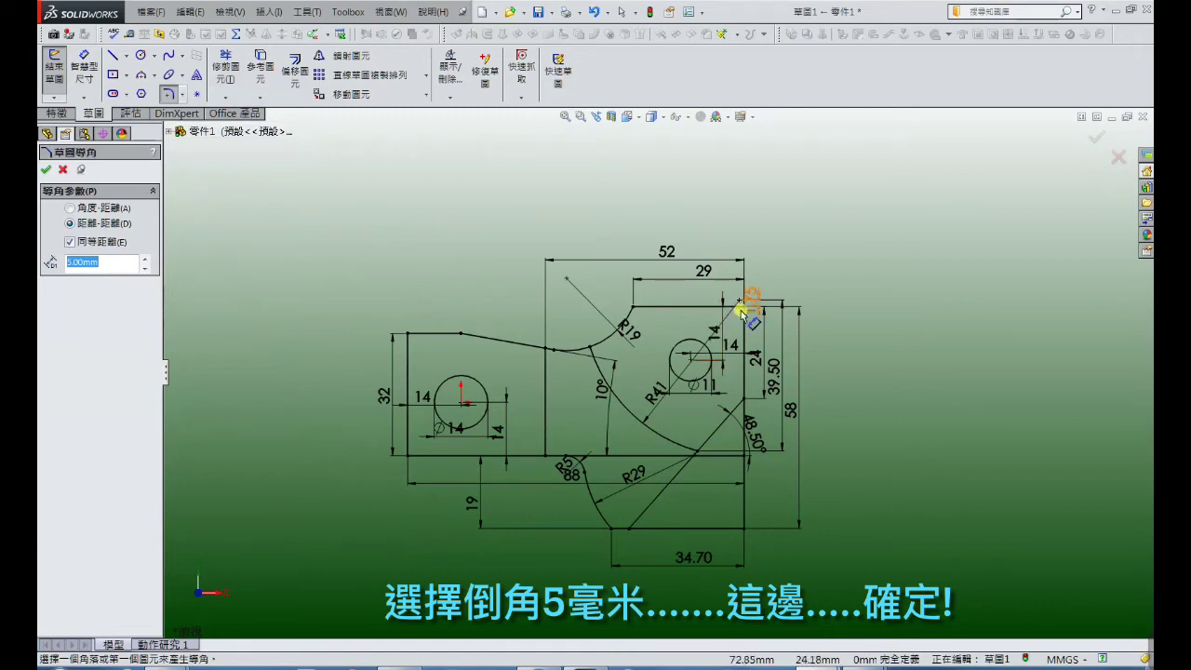
{"action": "scroll", "coordinate": [744, 307], "scroll_direction": "down", "scroll_amount": 2}
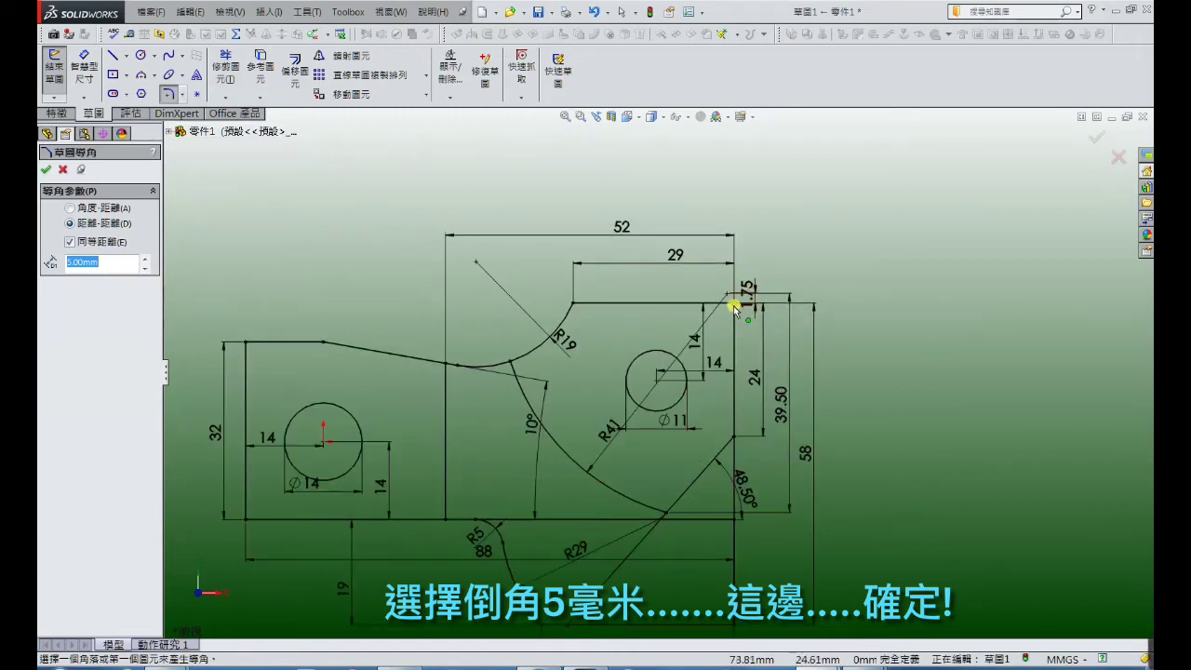
{"action": "left_click", "coordinate": [735, 305]}
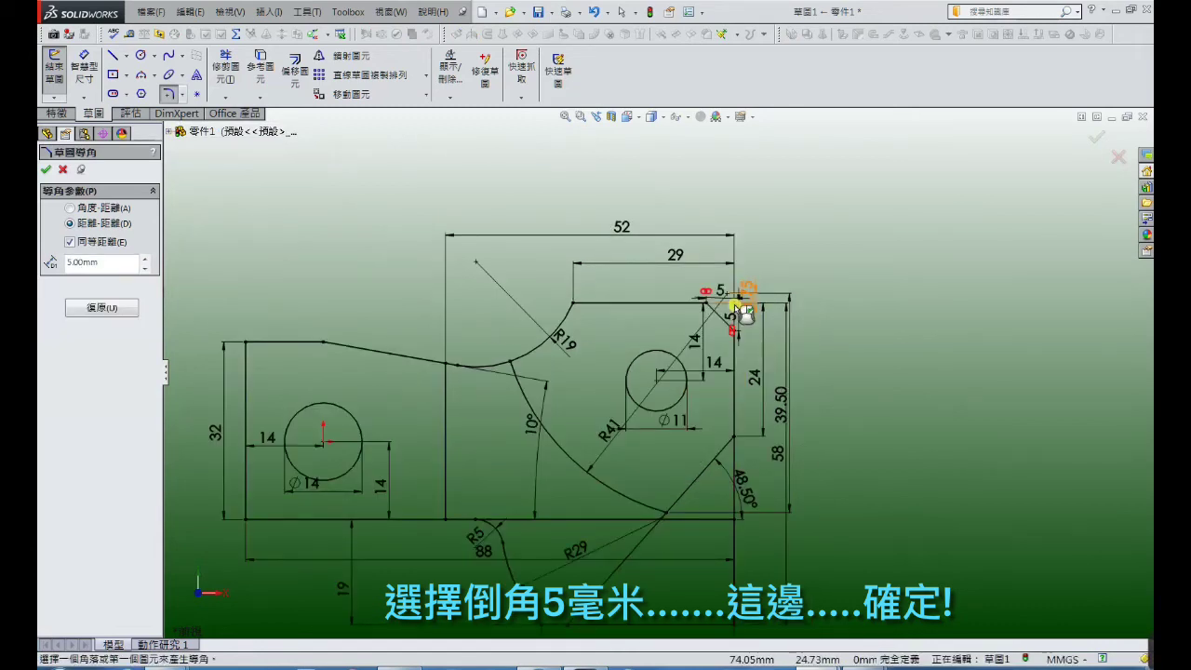
{"action": "left_click", "coordinate": [44, 169]}
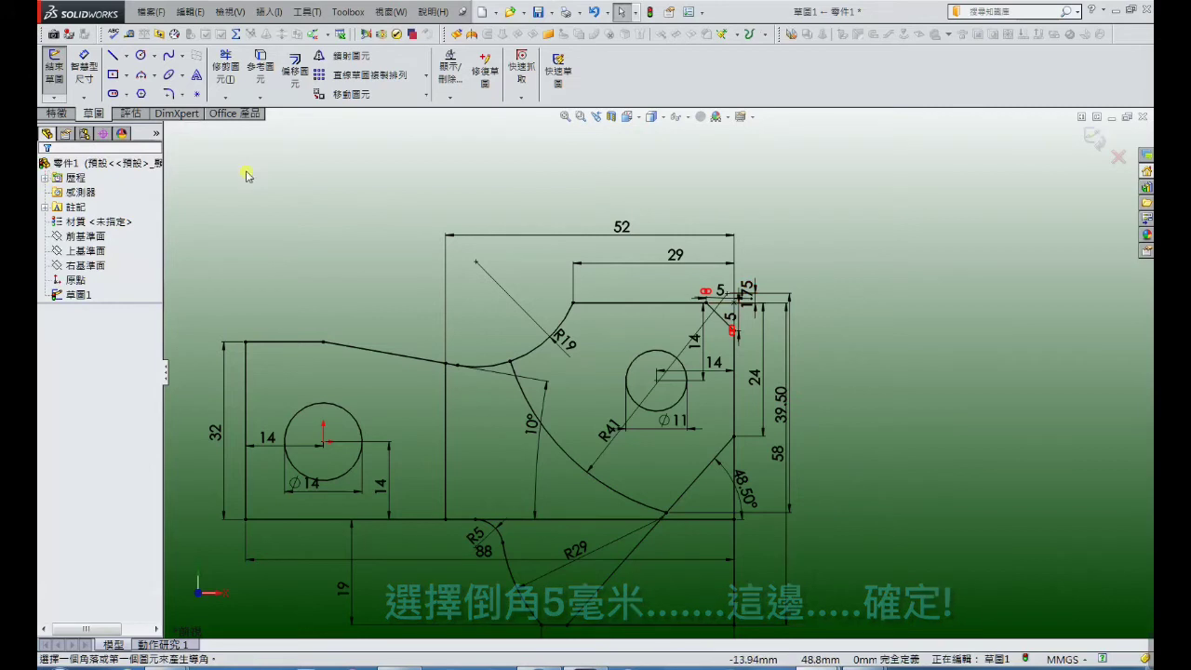
Chamfer the top-left and bottom-left corners by 7 mm each
{"action": "left_click", "coordinate": [181, 96]}
{"action": "left_click", "coordinate": [183, 130]}
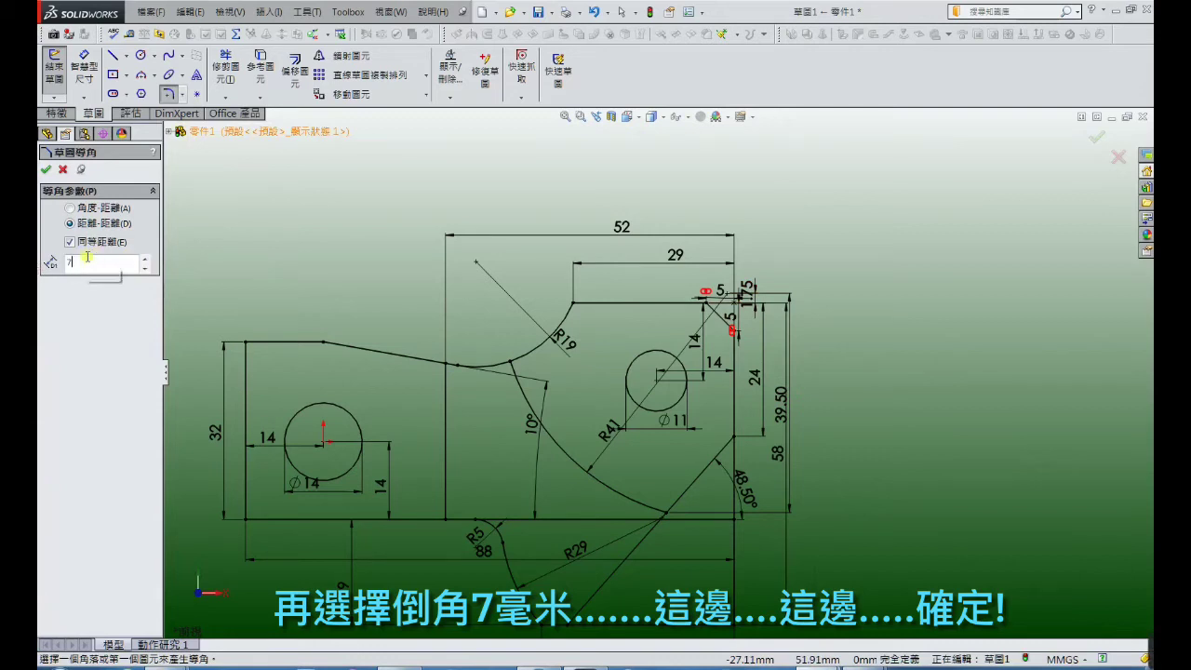
{"action": "left_click", "coordinate": [246, 342]}
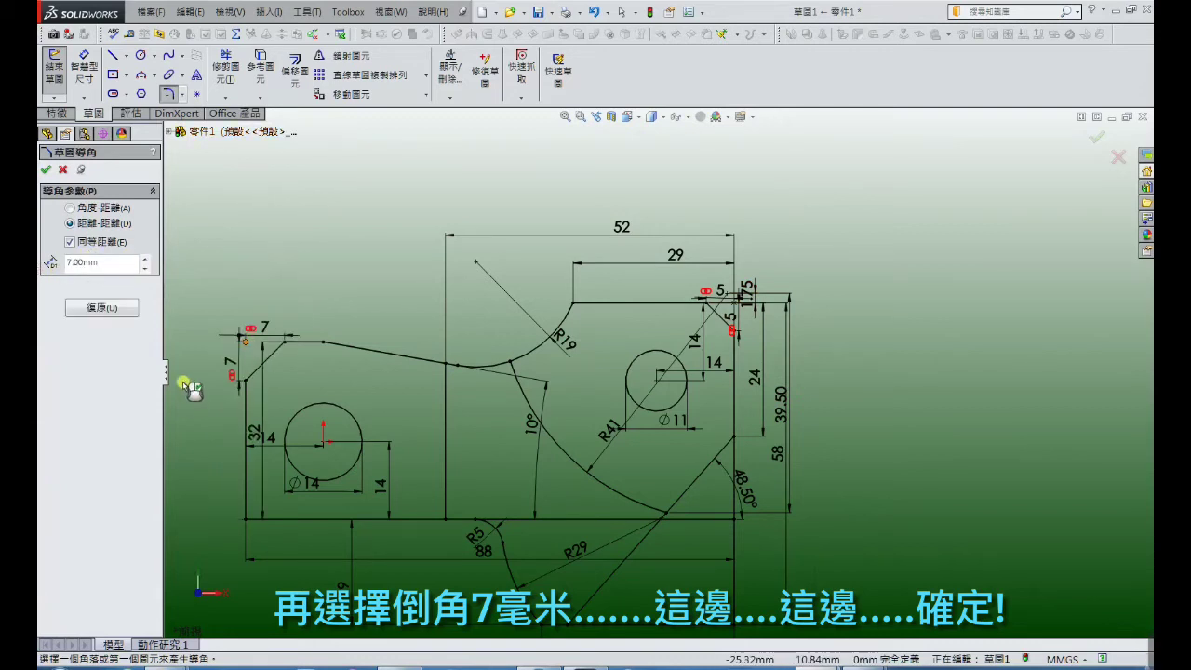
{"action": "left_click", "coordinate": [246, 522]}
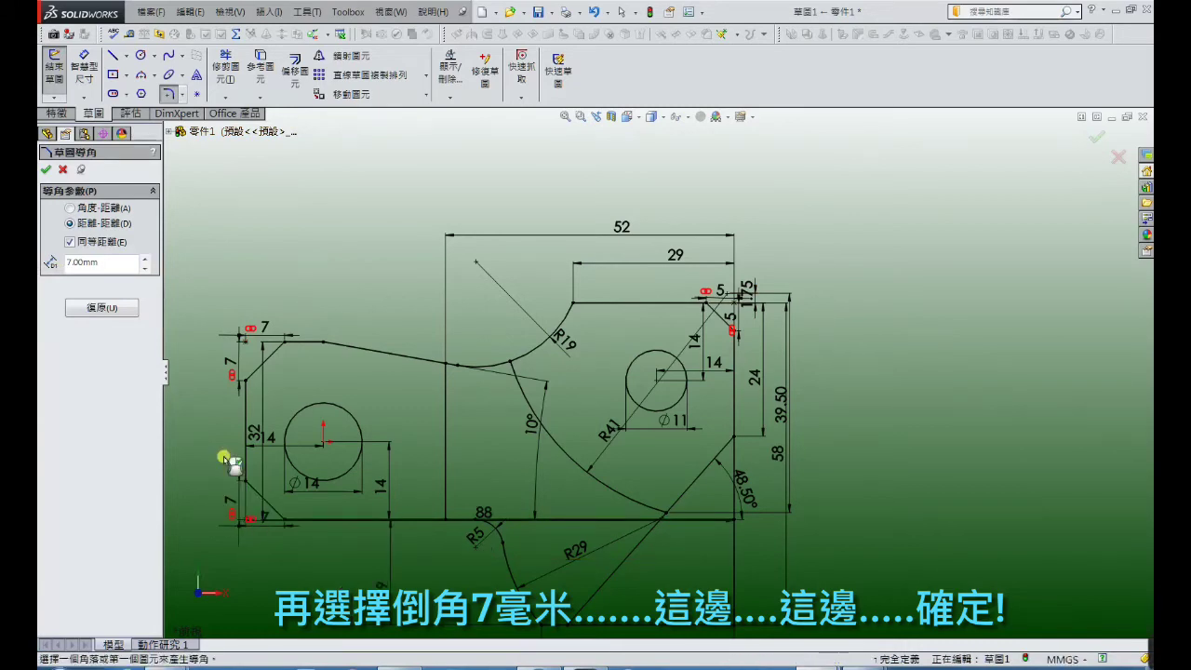
{"action": "left_click", "coordinate": [44, 169]}
{"action": "key", "text": "f"}
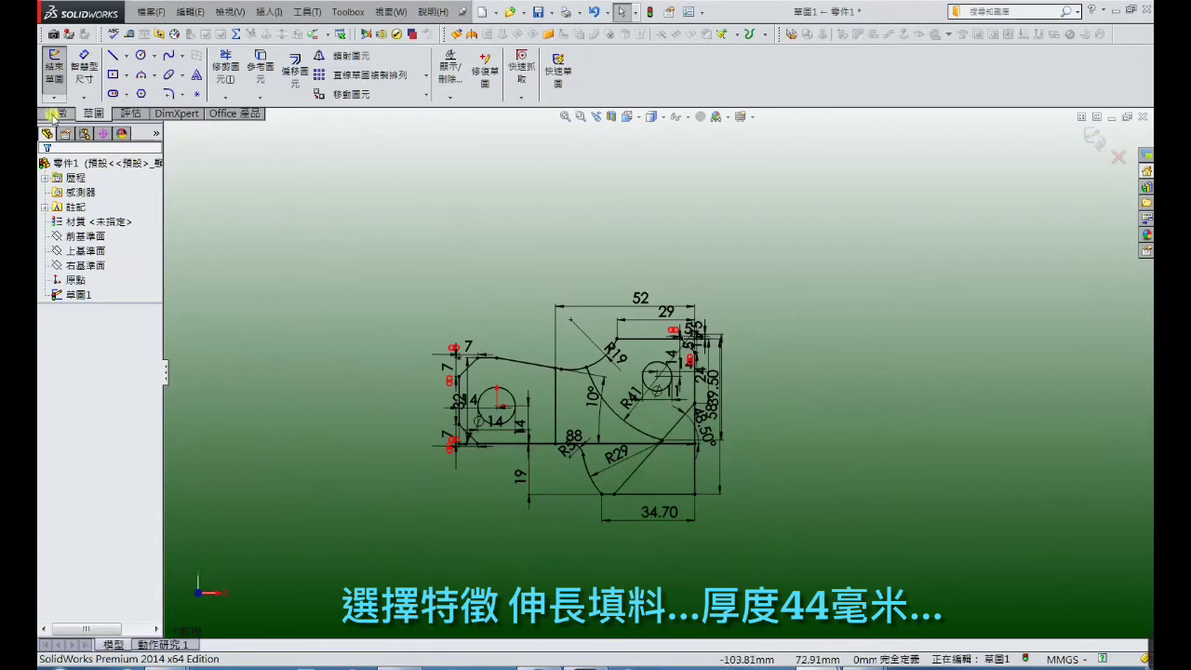
Extrude the left, middle, right-circle, lower-right and R29 regions 44 mm as Extrude1
{"action": "left_click", "coordinate": [53, 114]}
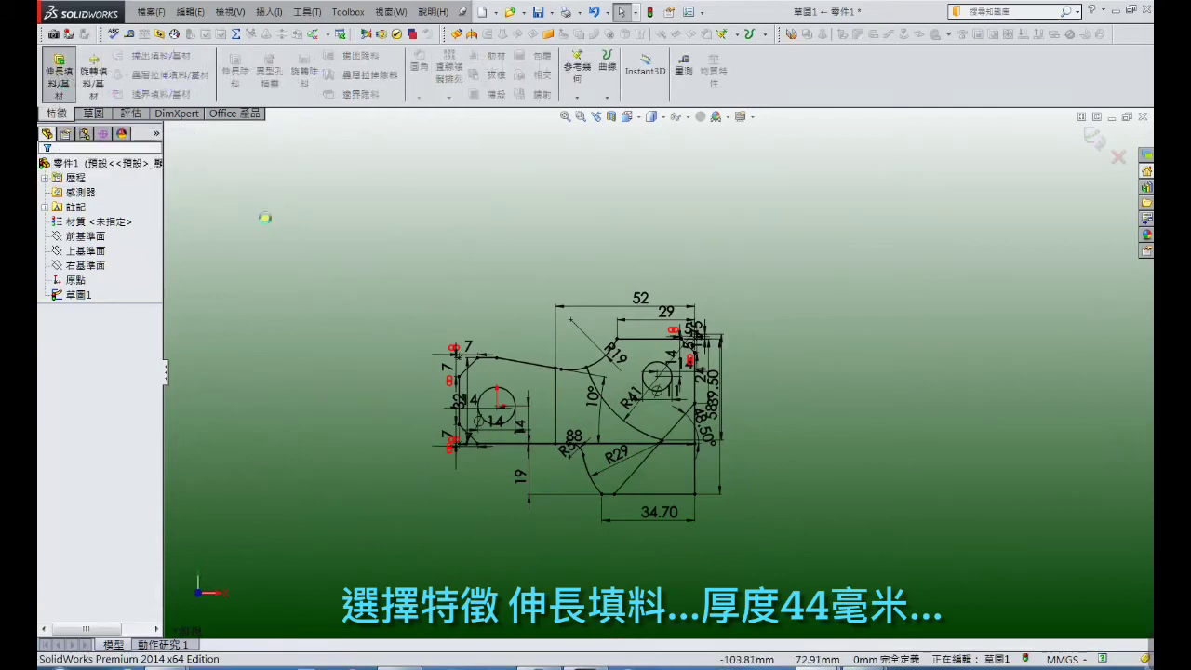
{"action": "left_click", "coordinate": [59, 74]}
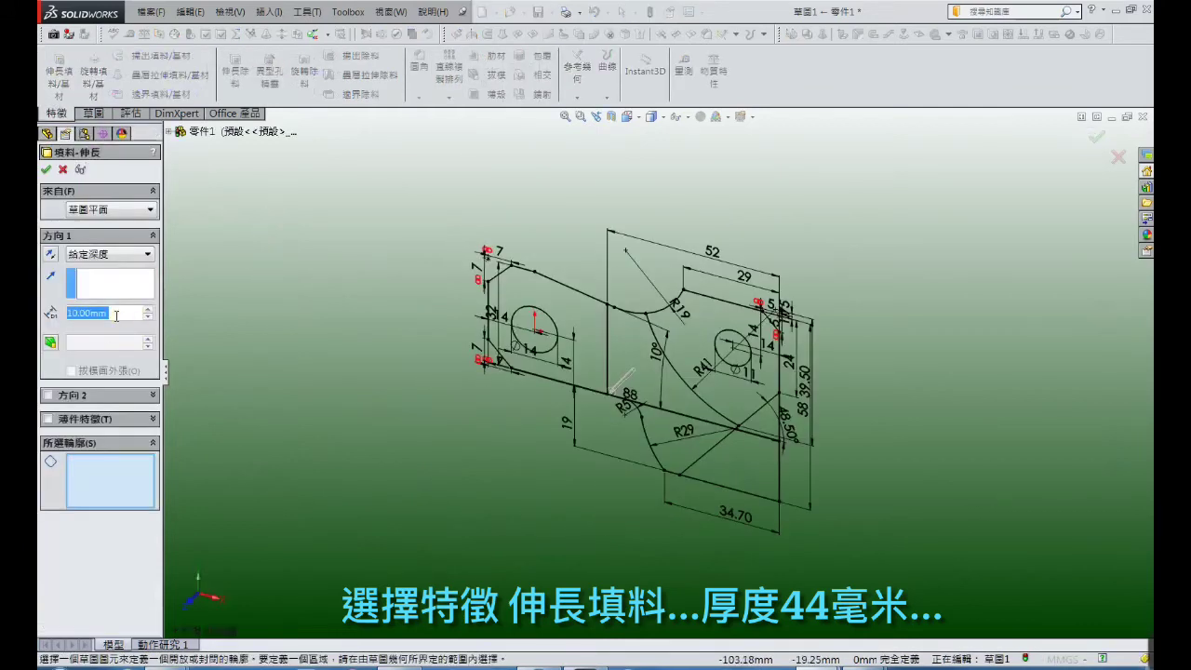
{"action": "type", "text": "44"}
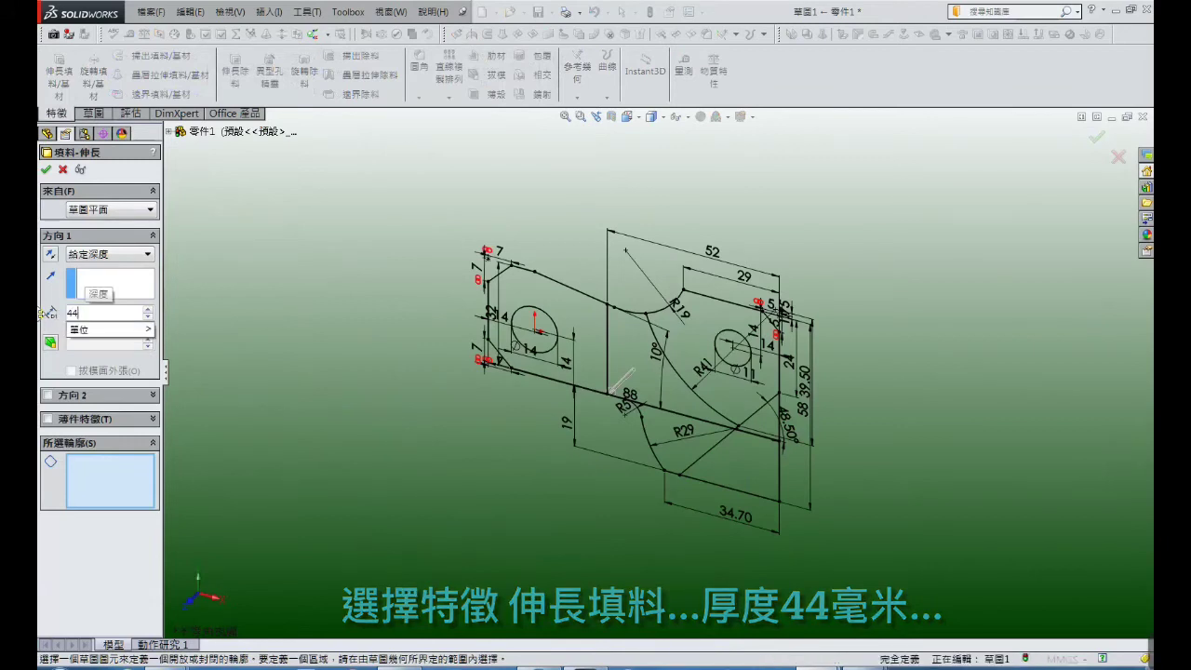
{"action": "left_click", "coordinate": [100, 482]}
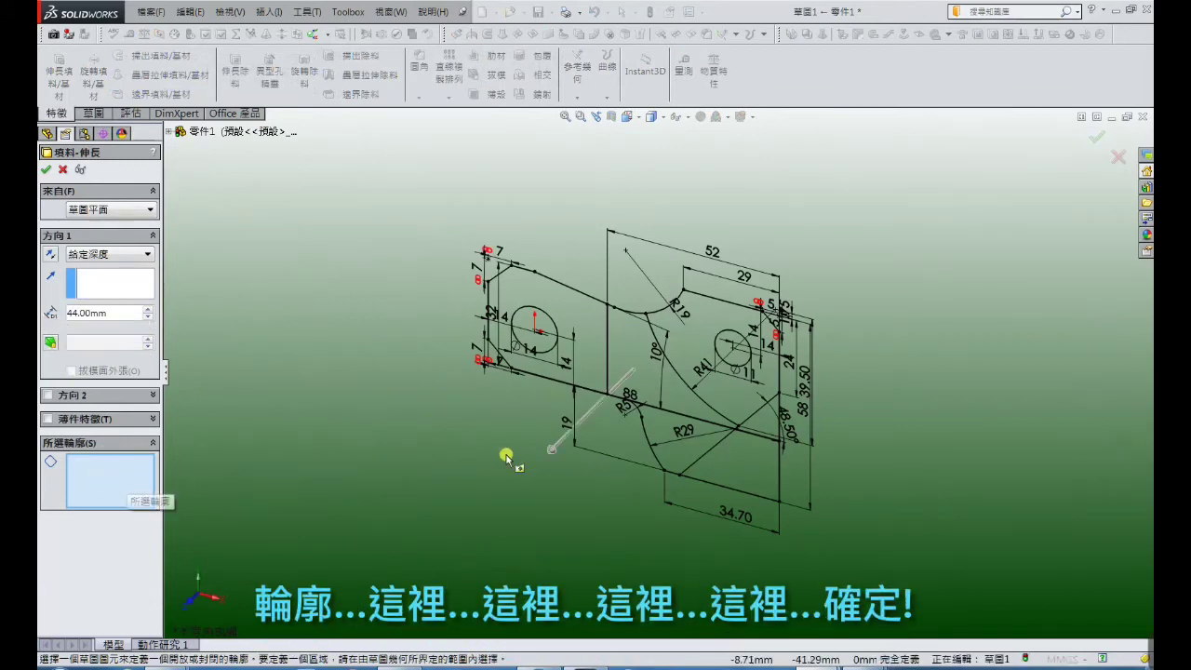
{"action": "left_click", "coordinate": [588, 380]}
{"action": "left_click", "coordinate": [629, 370]}
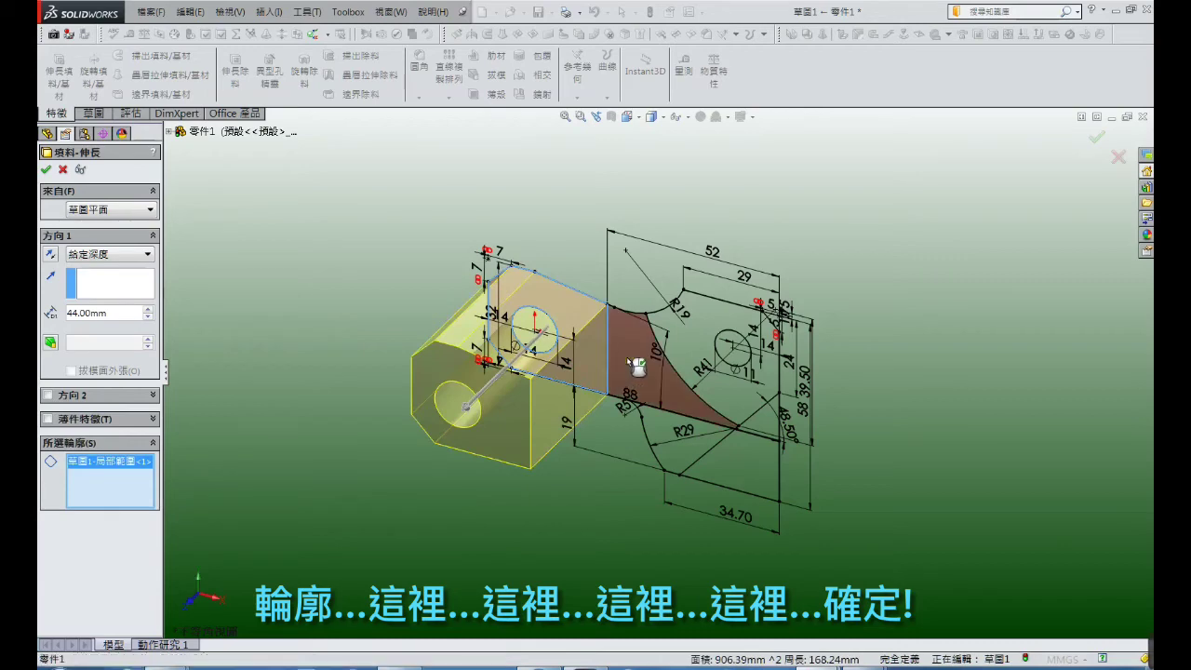
{"action": "left_click", "coordinate": [693, 363]}
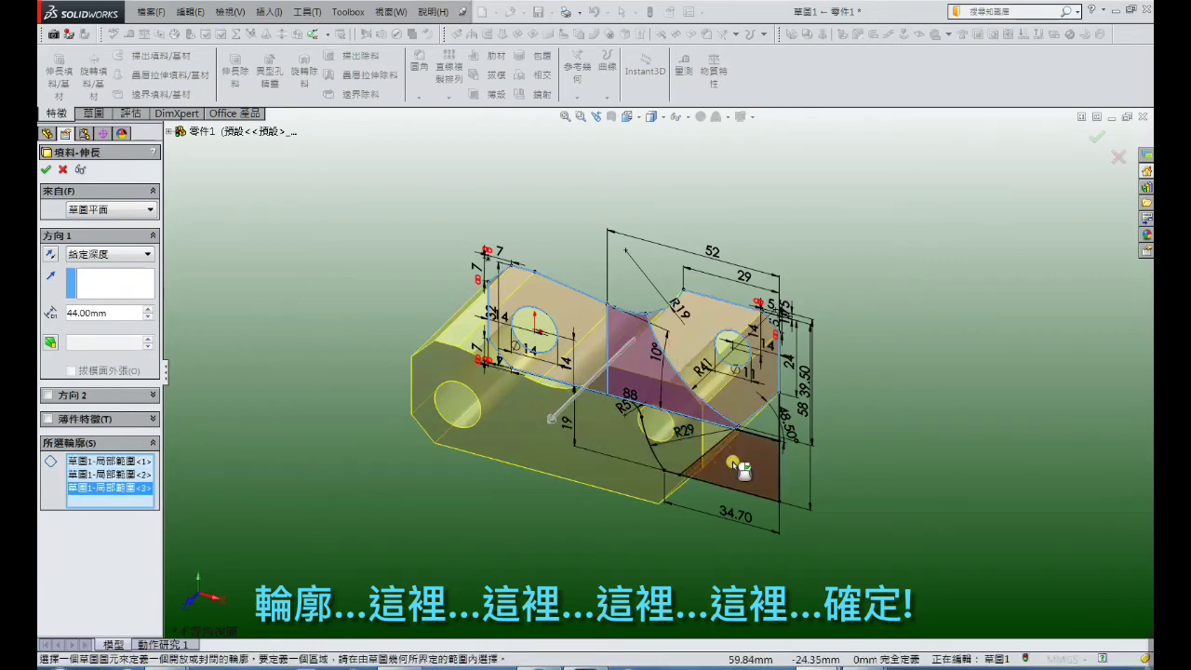
{"action": "left_click", "coordinate": [734, 464]}
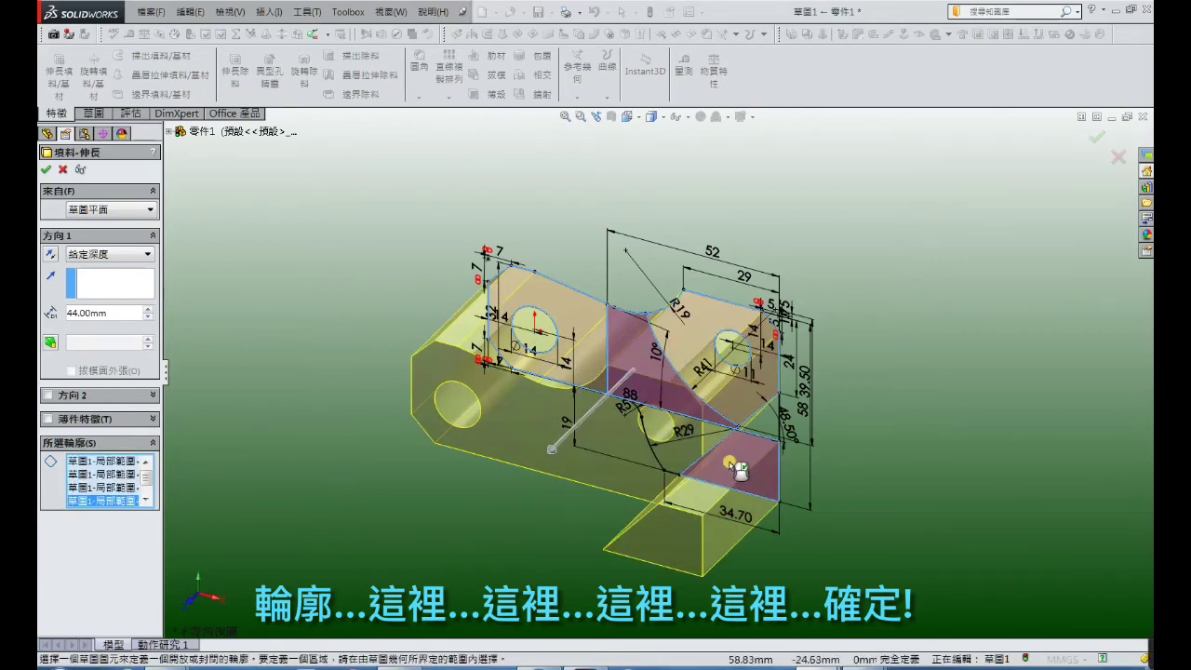
{"action": "middle_click_drag", "start_coordinate": [740, 469], "coordinate": [699, 457]}
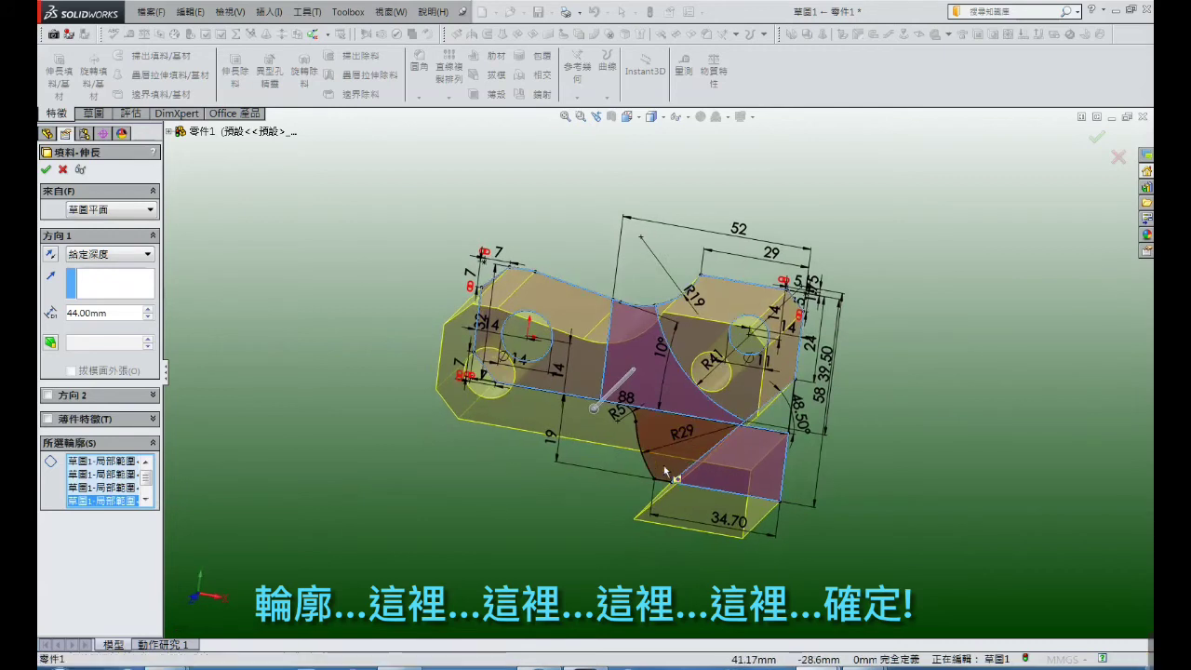
{"action": "left_click", "coordinate": [717, 480]}
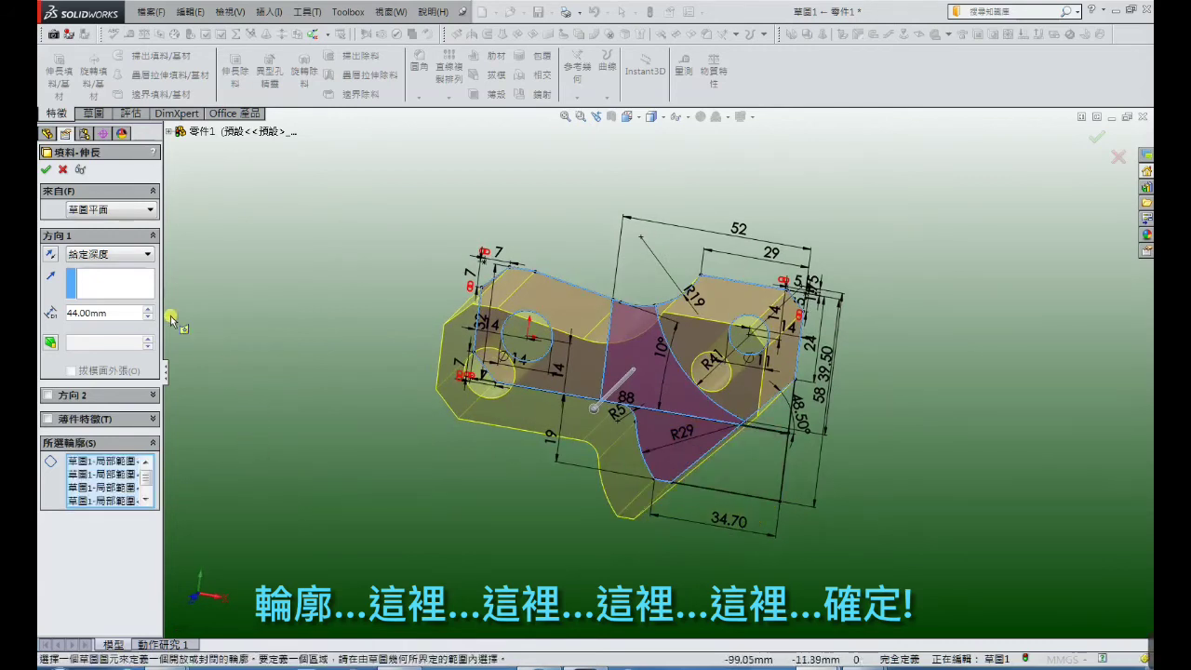
{"action": "left_click", "coordinate": [45, 170]}
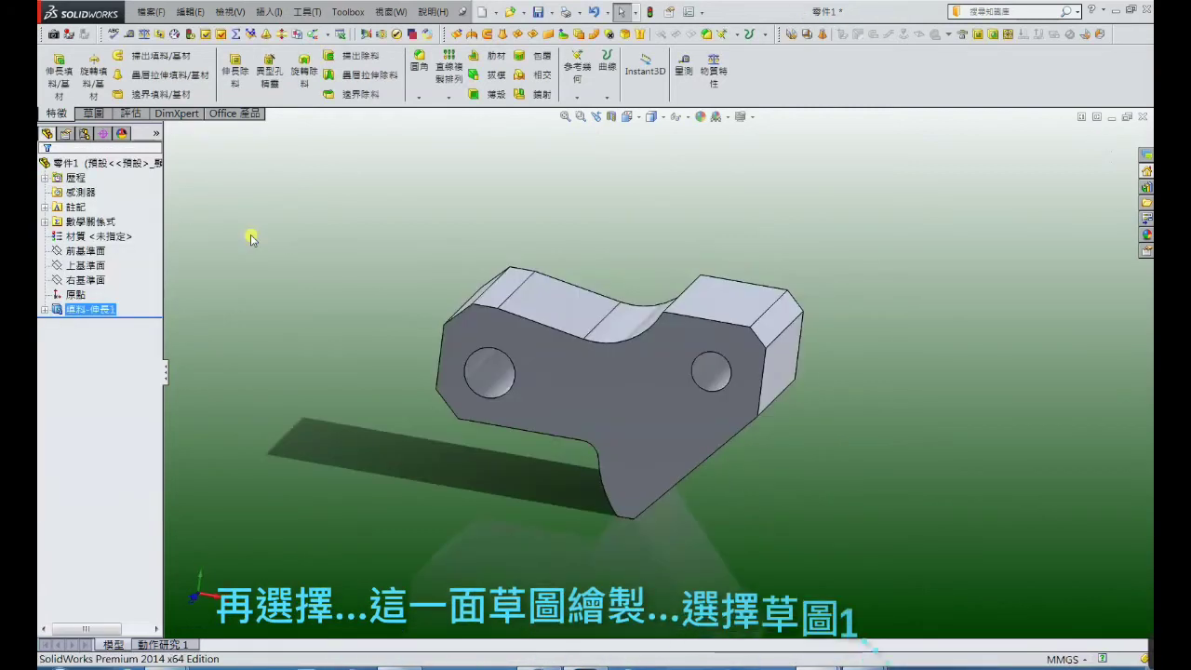
Start a sketch on the front face and convert Sketch1's outline into it
{"action": "left_click", "coordinate": [536, 347]}
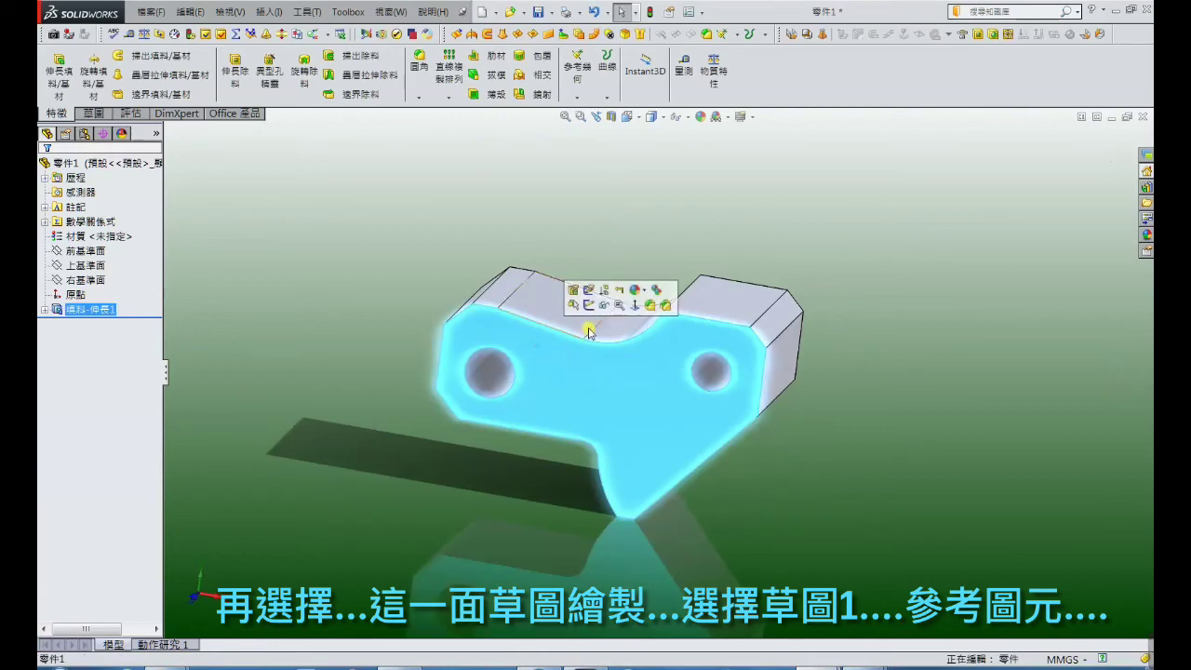
{"action": "left_click", "coordinate": [588, 305]}
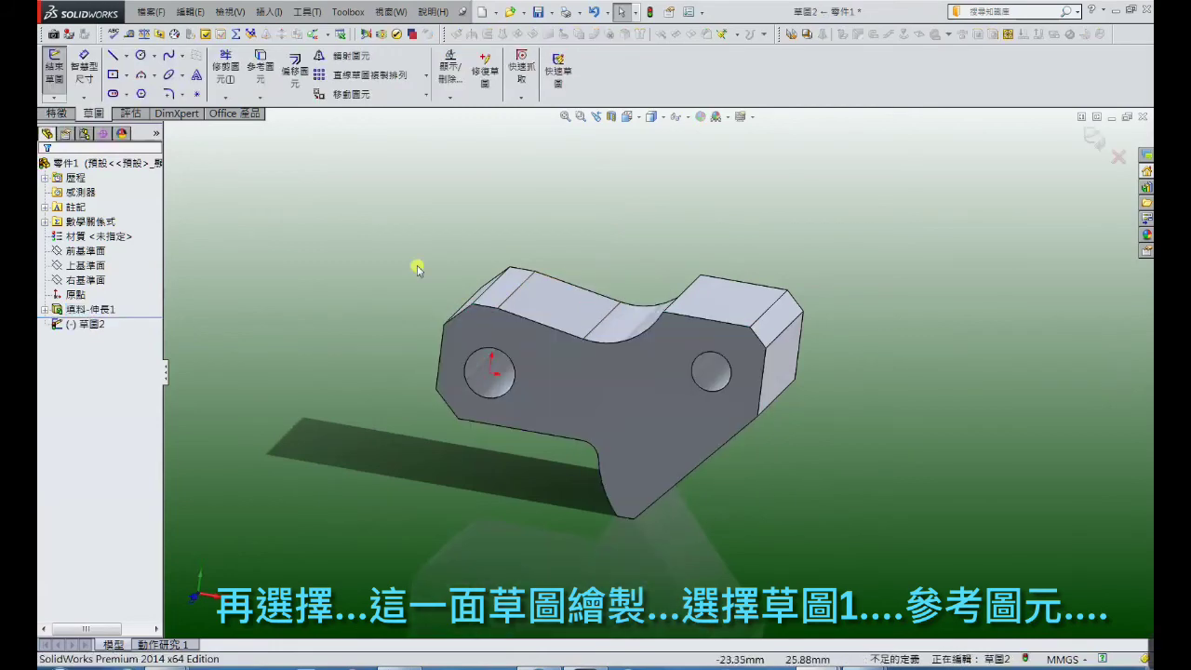
{"action": "left_click", "coordinate": [44, 310]}
{"action": "left_click", "coordinate": [91, 323]}
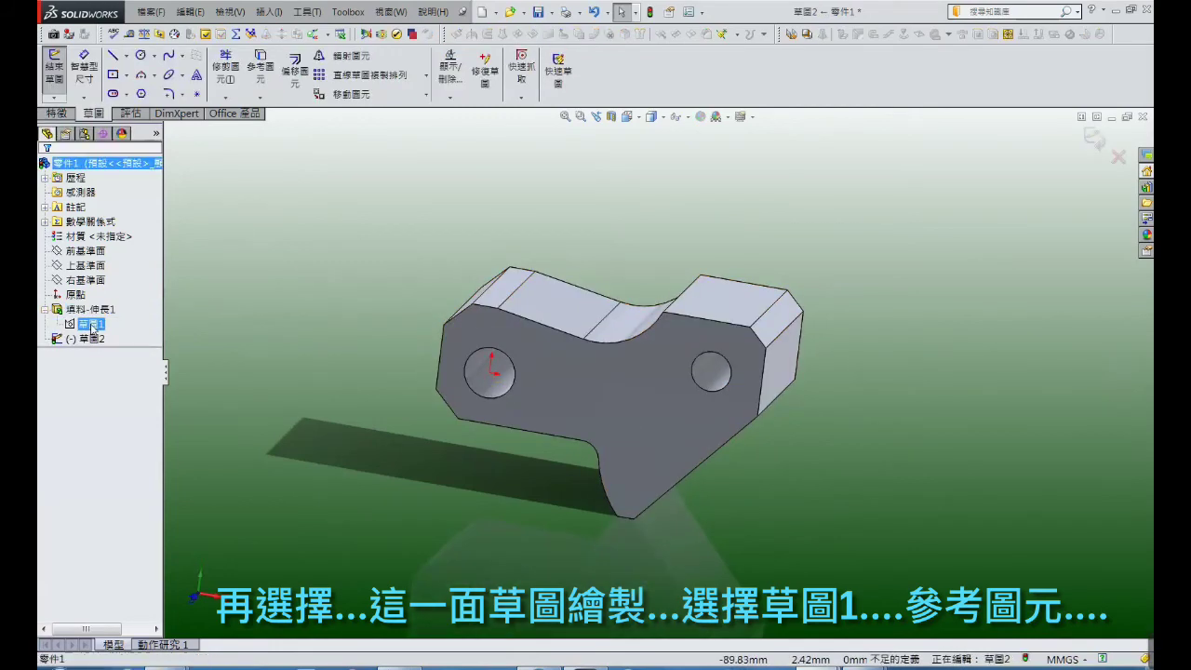
{"action": "left_click", "coordinate": [262, 77]}
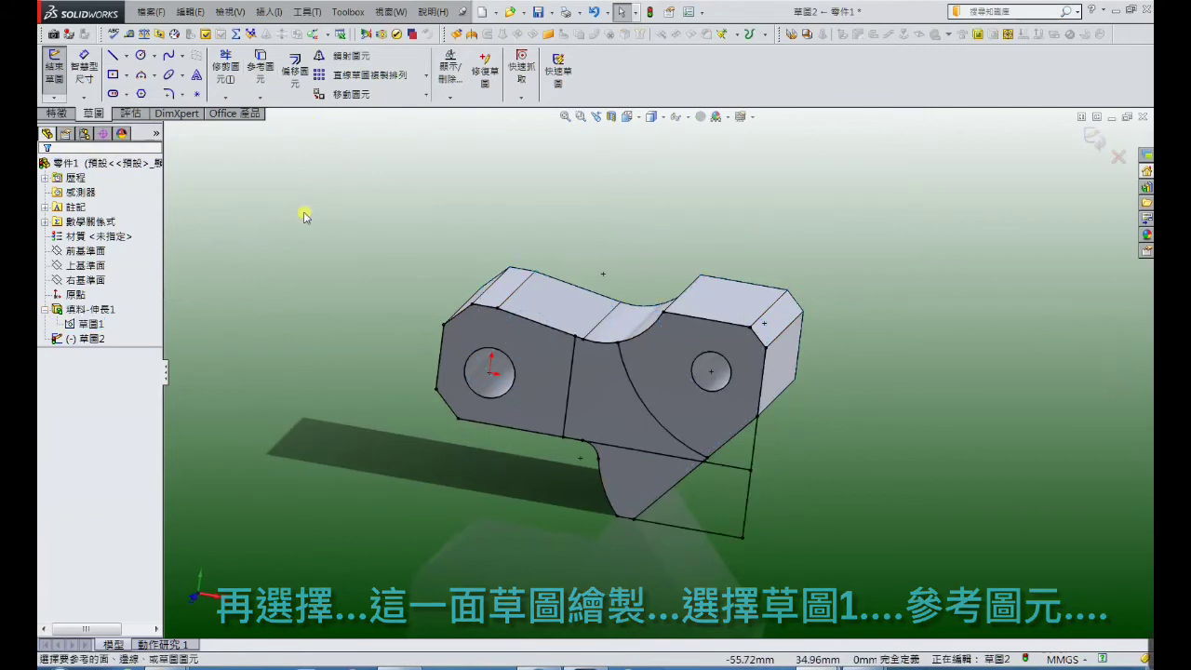
Cut the left and lower regions 18 mm deep as Cut-Extrude1
{"action": "left_click", "coordinate": [58, 113]}
{"action": "left_click", "coordinate": [237, 86]}
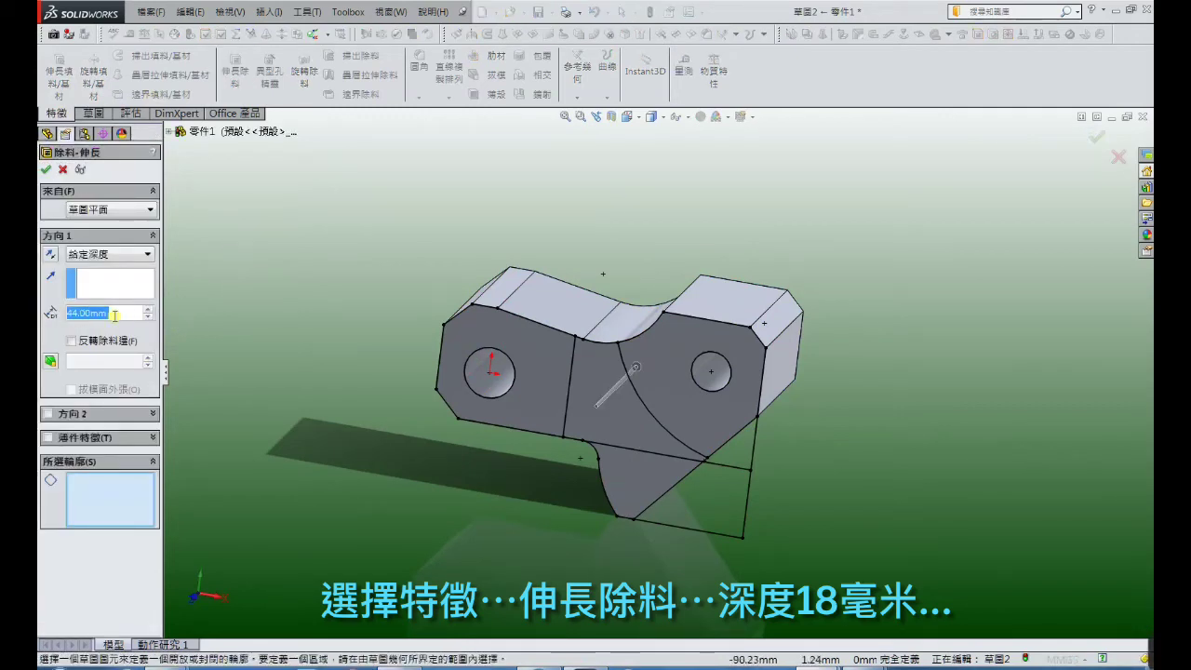
{"action": "type", "text": "18"}
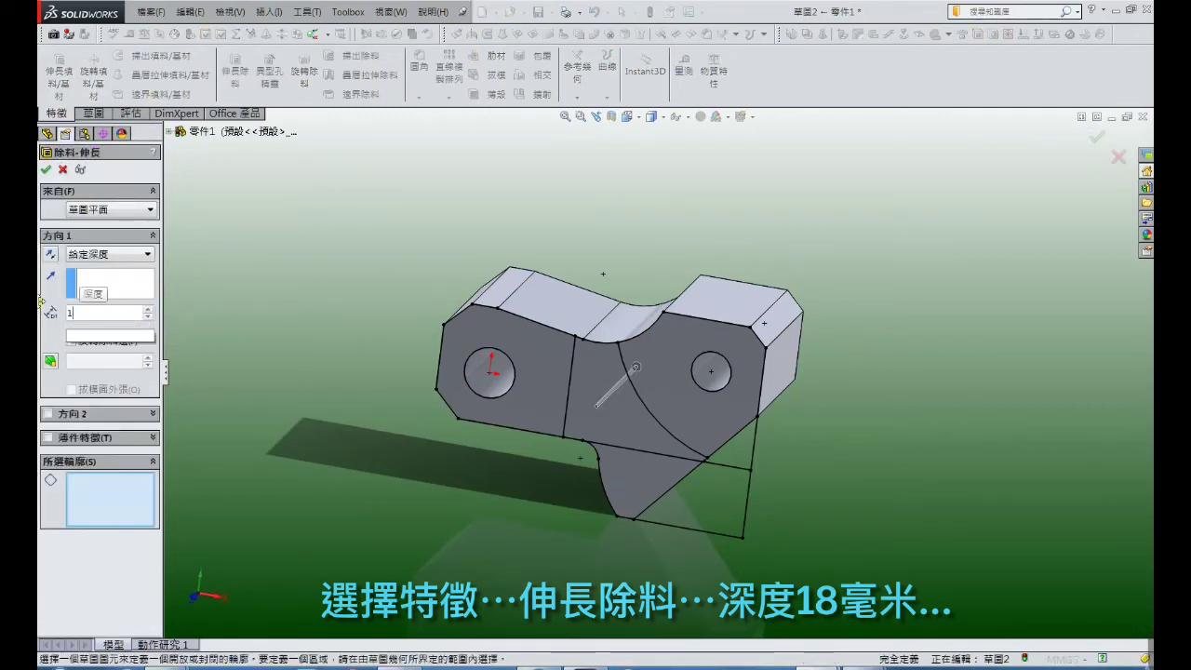
{"action": "key", "text": "Return"}
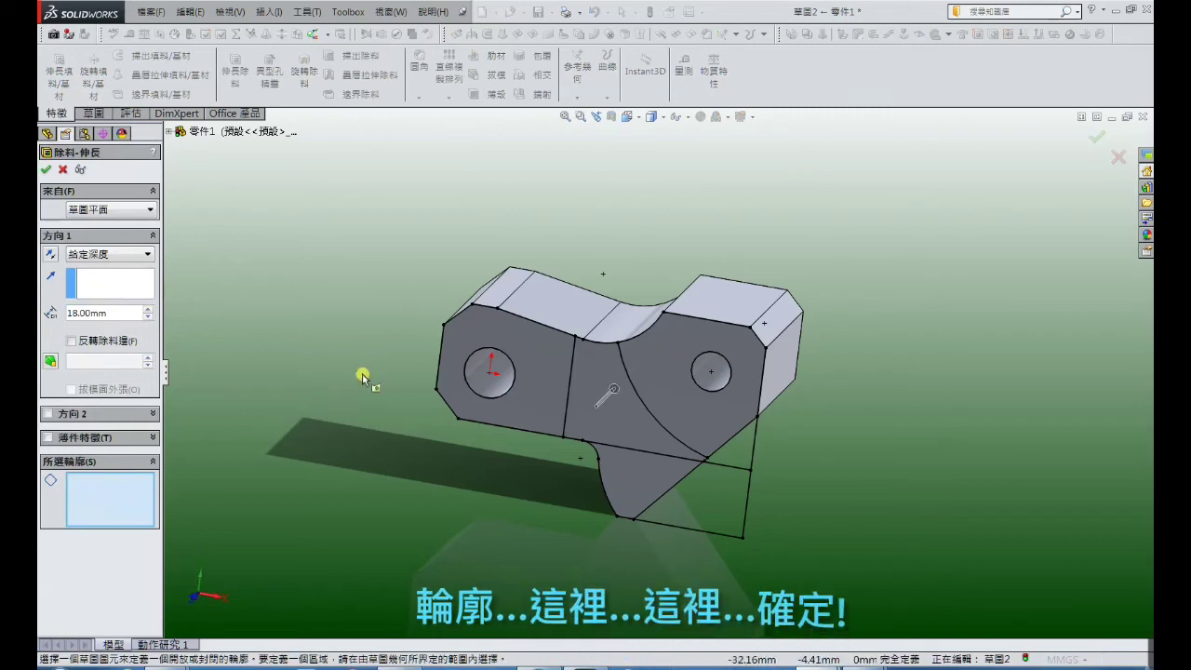
{"action": "left_click", "coordinate": [467, 337]}
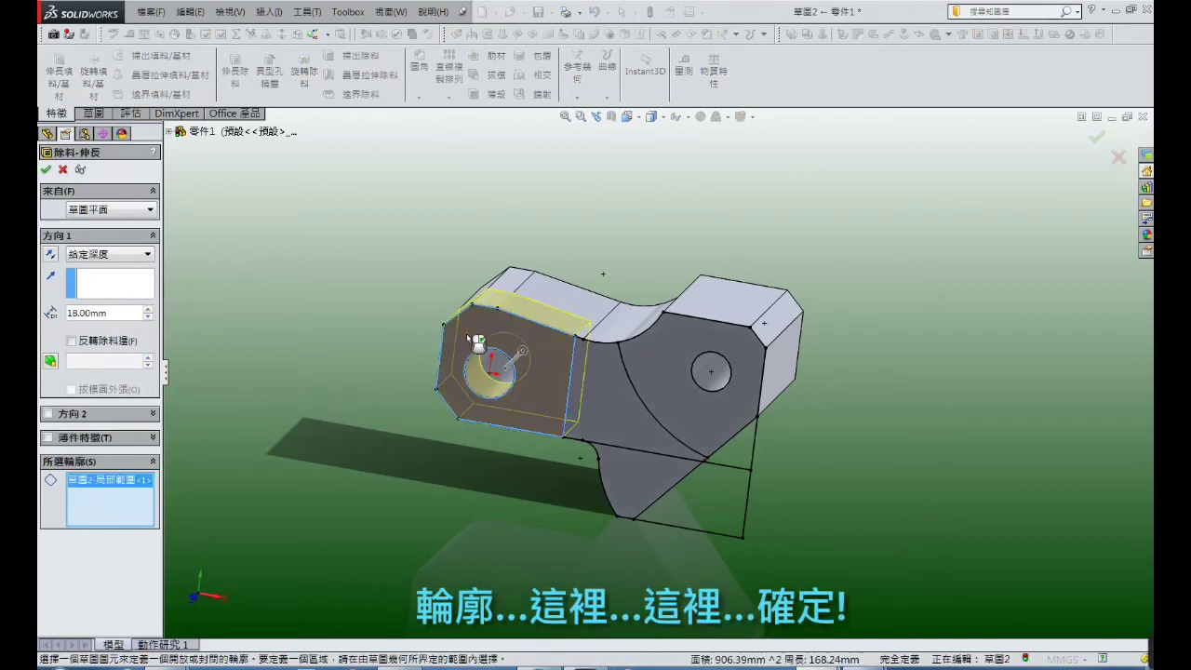
{"action": "left_click", "coordinate": [631, 479]}
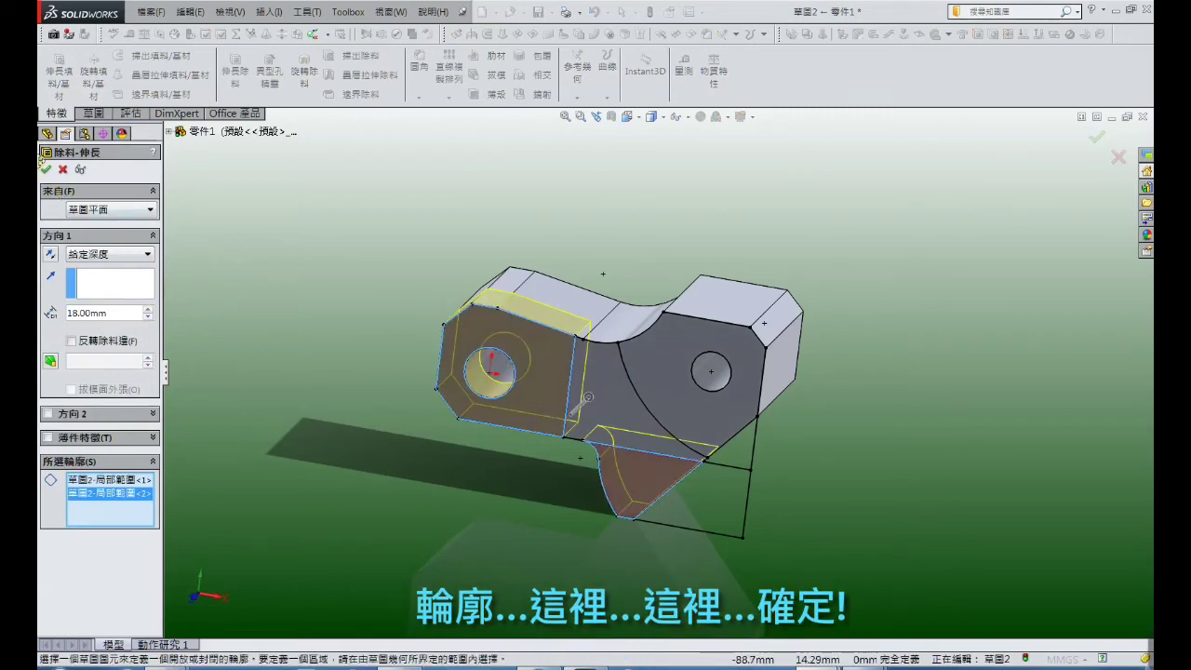
{"action": "right_click", "coordinate": [294, 224]}
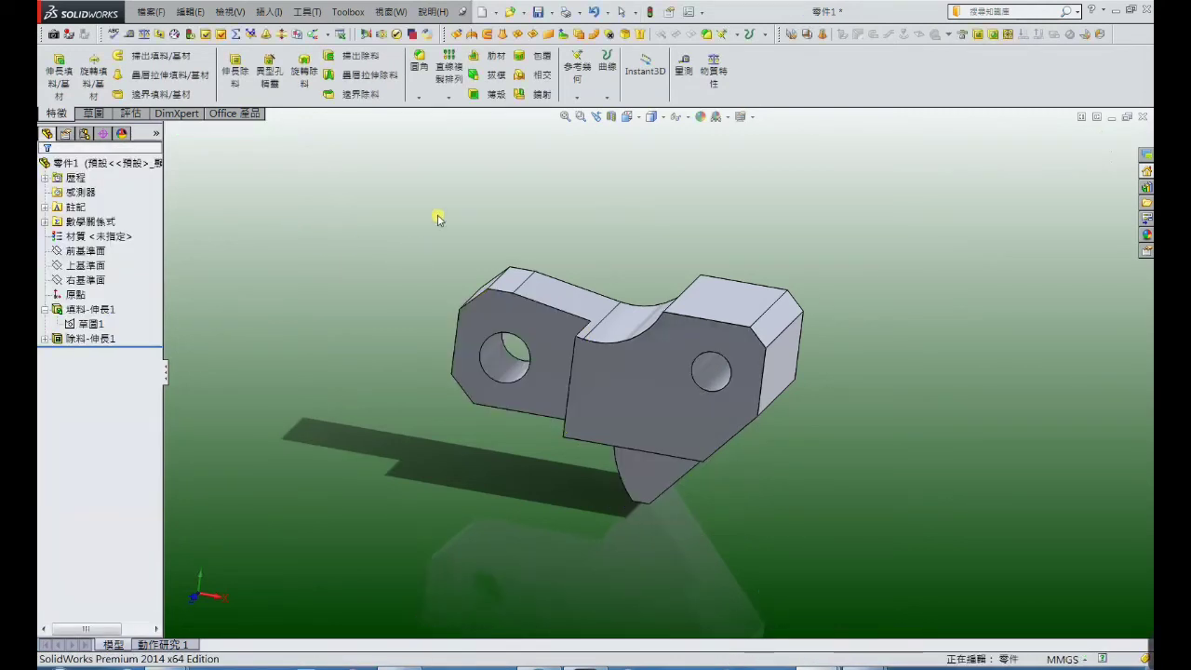
Create Plane1 offset 12 mm from the end face, flipped to lie inside the part
{"action": "mouse_move", "coordinate": [438, 217]}
{"action": "middle_mouse_down"}
{"action": "mouse_move", "coordinate": [331, 225]}
{"action": "mouse_move", "coordinate": [317, 242]}
{"action": "middle_mouse_up"}
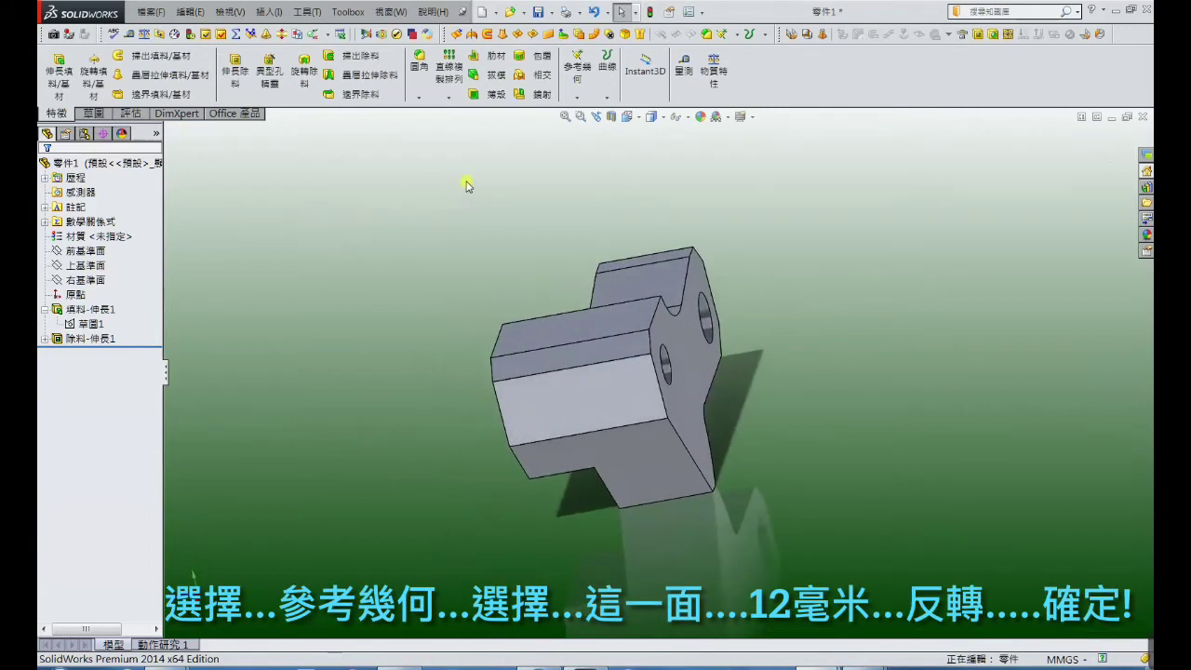
{"action": "left_click", "coordinate": [569, 84]}
{"action": "left_click", "coordinate": [588, 116]}
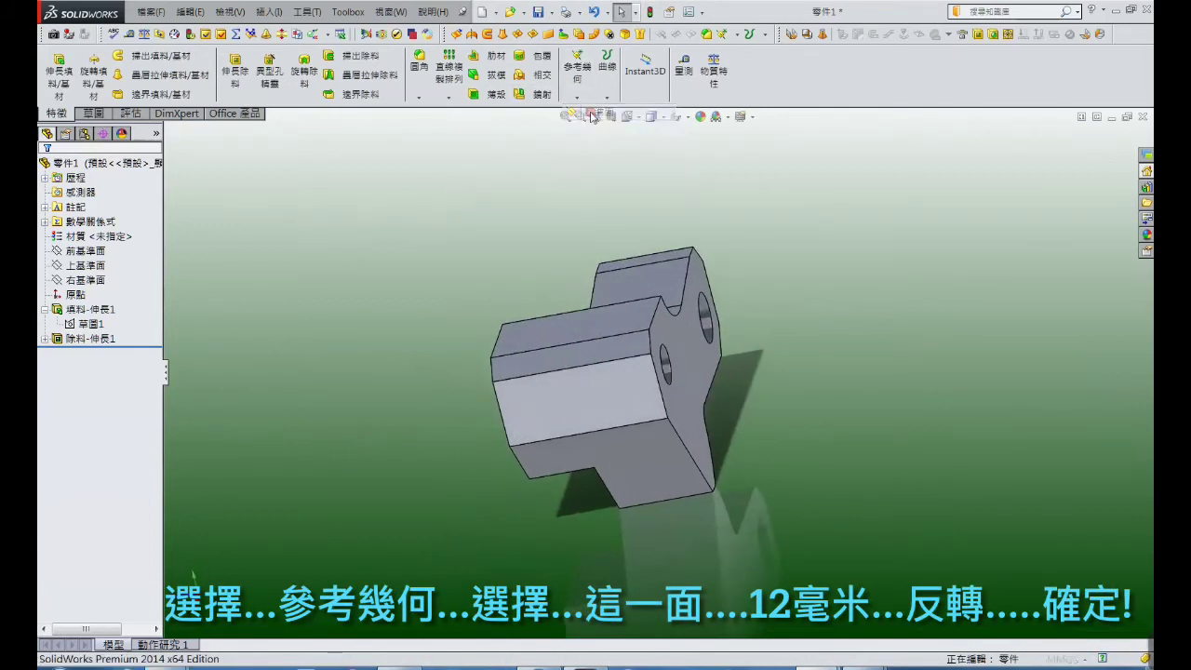
{"action": "left_click", "coordinate": [678, 340]}
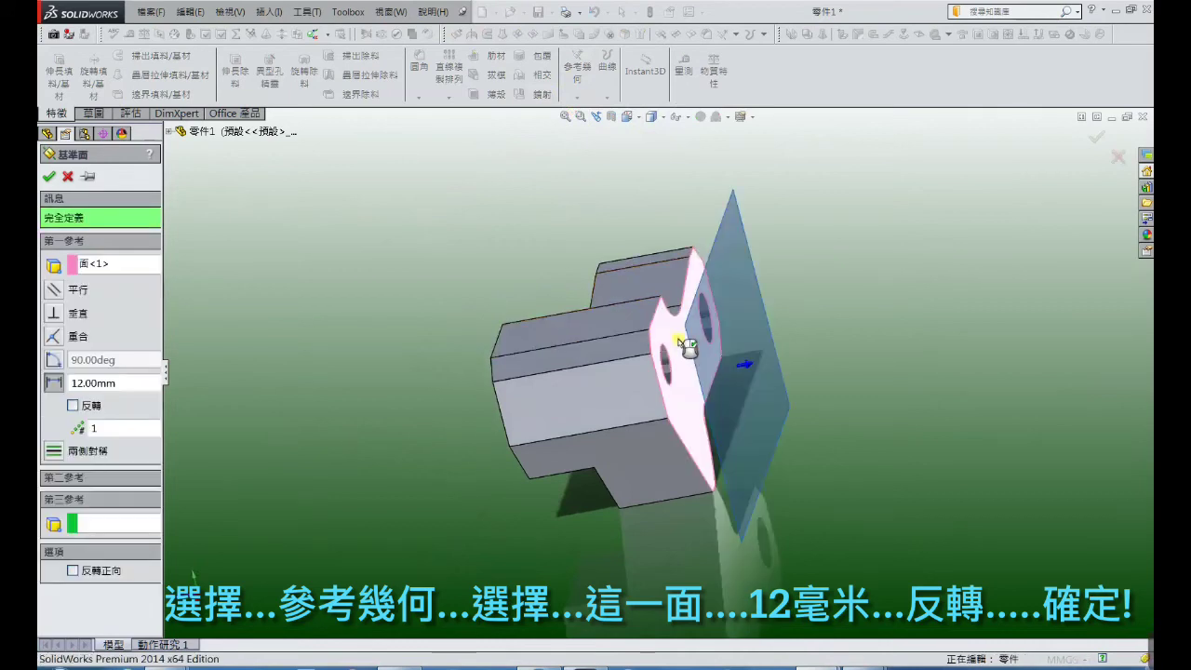
{"action": "left_click", "coordinate": [72, 405]}
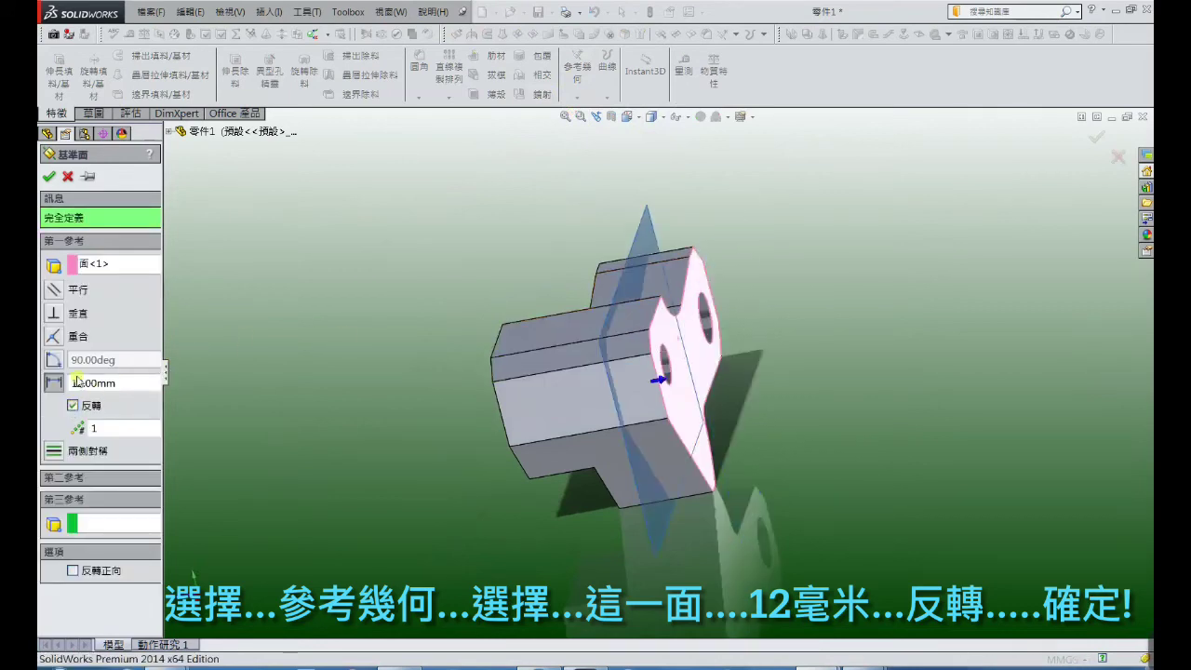
{"action": "left_click", "coordinate": [49, 176]}
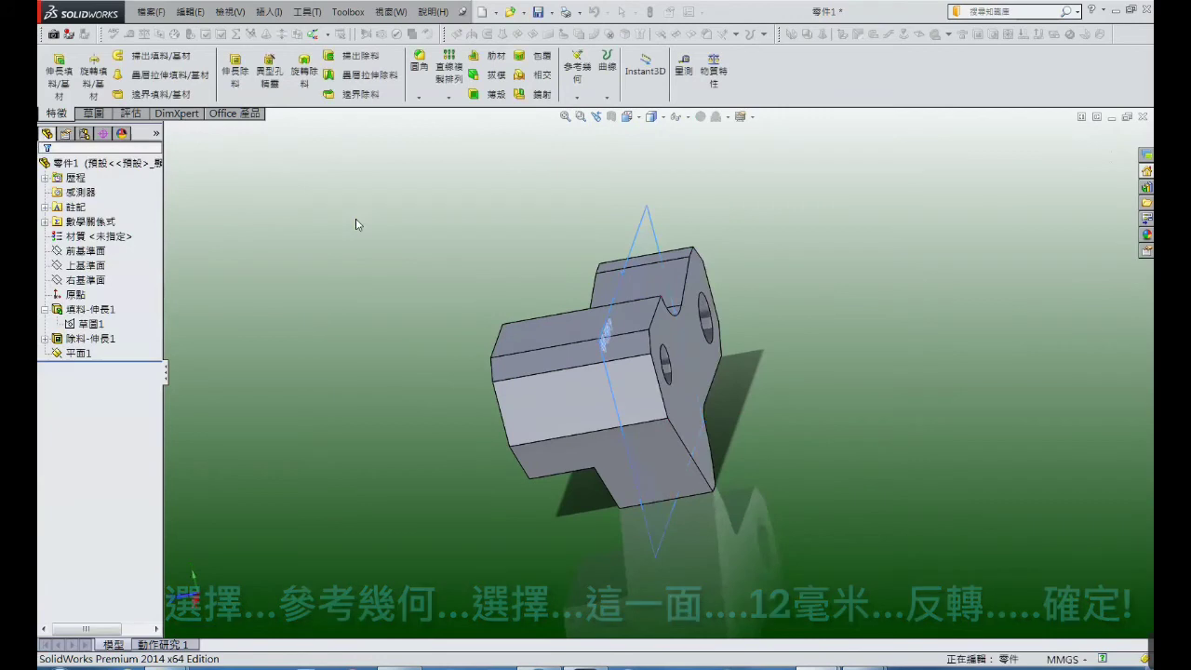
Sketch on Plane1 and convert Sketch1's bracket outline into it
{"action": "left_click", "coordinate": [93, 352]}
{"action": "left_click", "coordinate": [97, 332]}
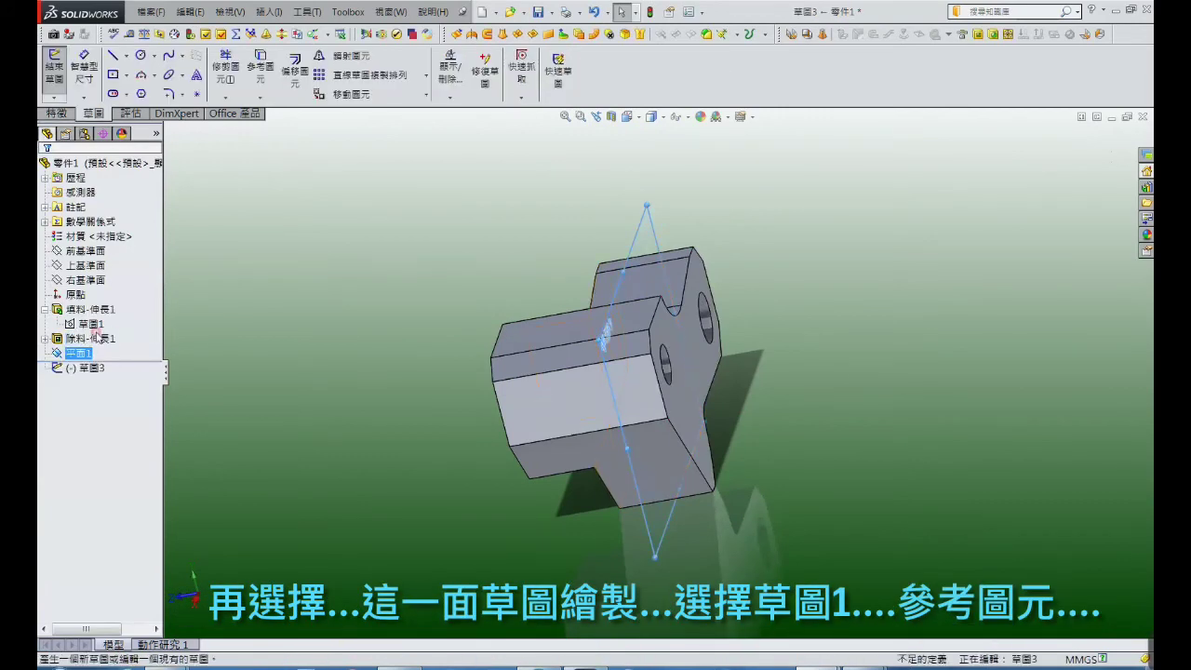
{"action": "left_click", "coordinate": [93, 325]}
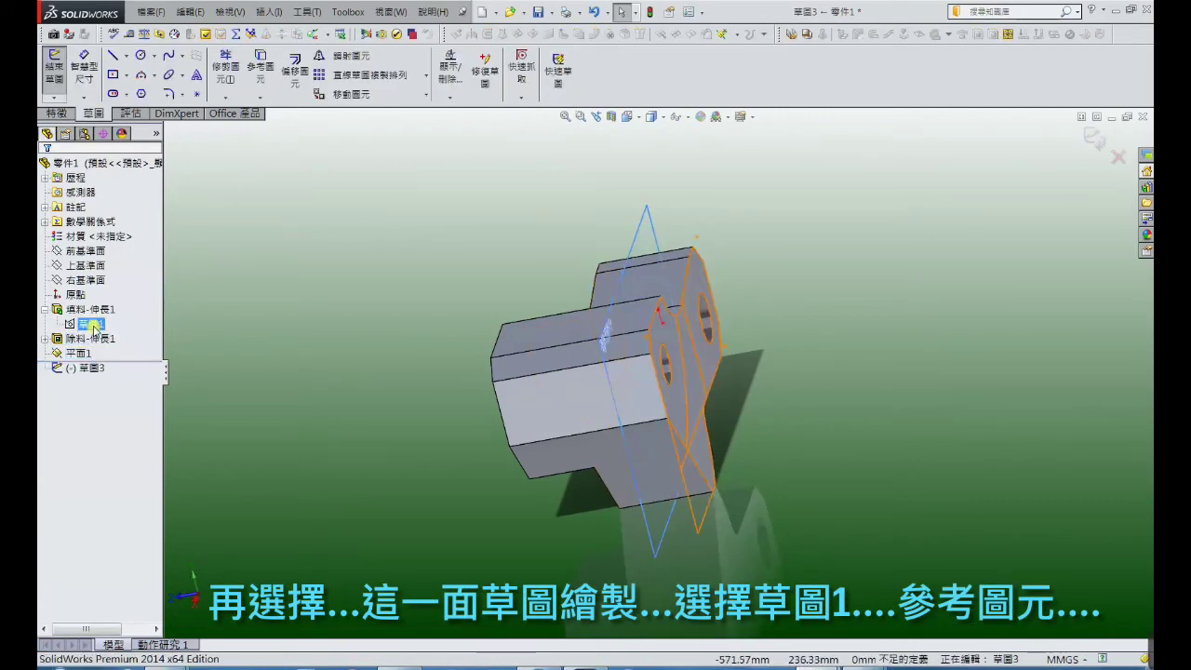
{"action": "left_click", "coordinate": [262, 71]}
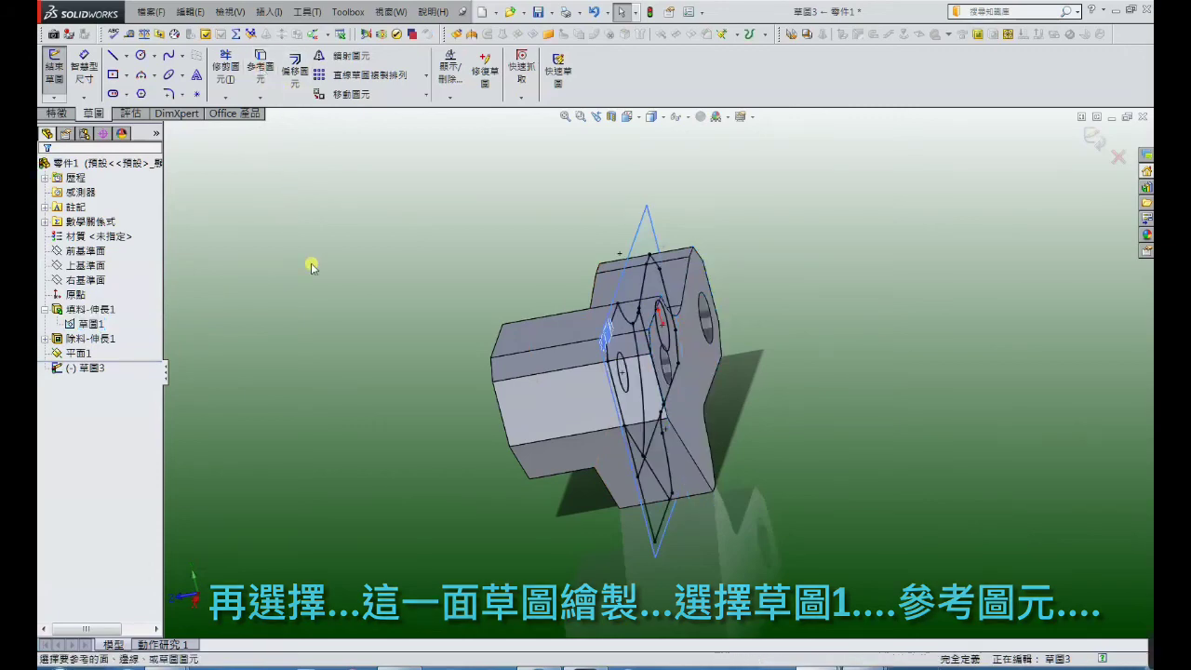
{"action": "mouse_move", "coordinate": [313, 263]}
{"action": "middle_mouse_down"}
{"action": "mouse_move", "coordinate": [388, 199]}
{"action": "mouse_move", "coordinate": [393, 226]}
{"action": "middle_mouse_up"}
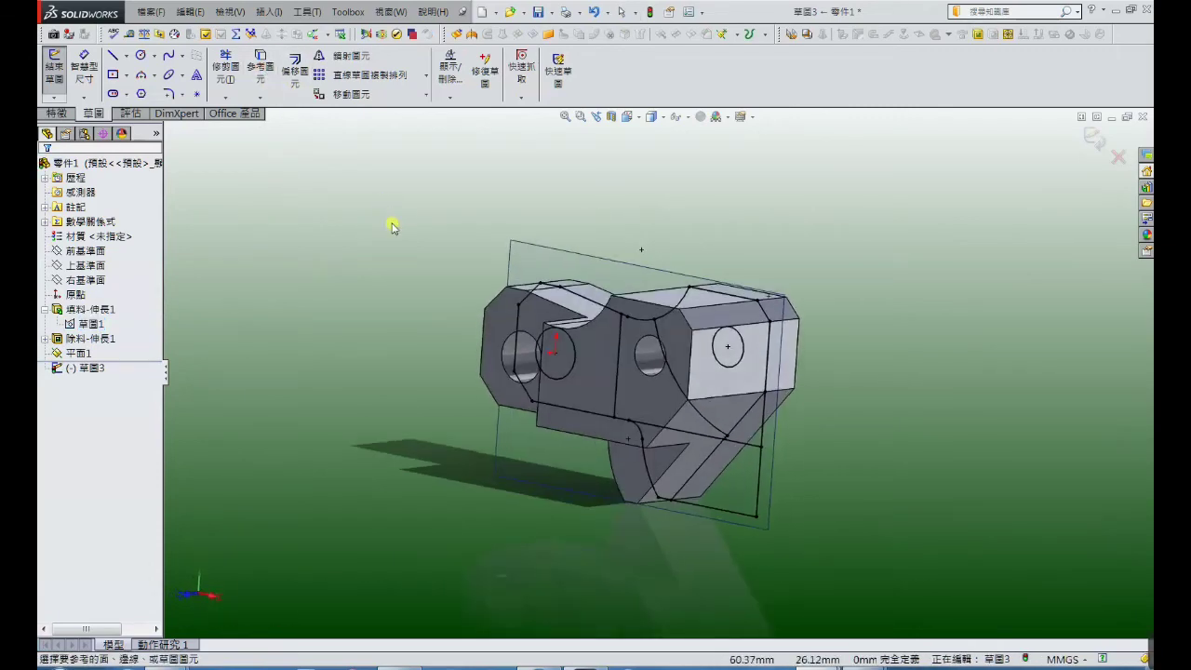
Cut the right lug region of Sketch3 24 mm deep as Cut-Extrude2
{"action": "left_click", "coordinate": [57, 112]}
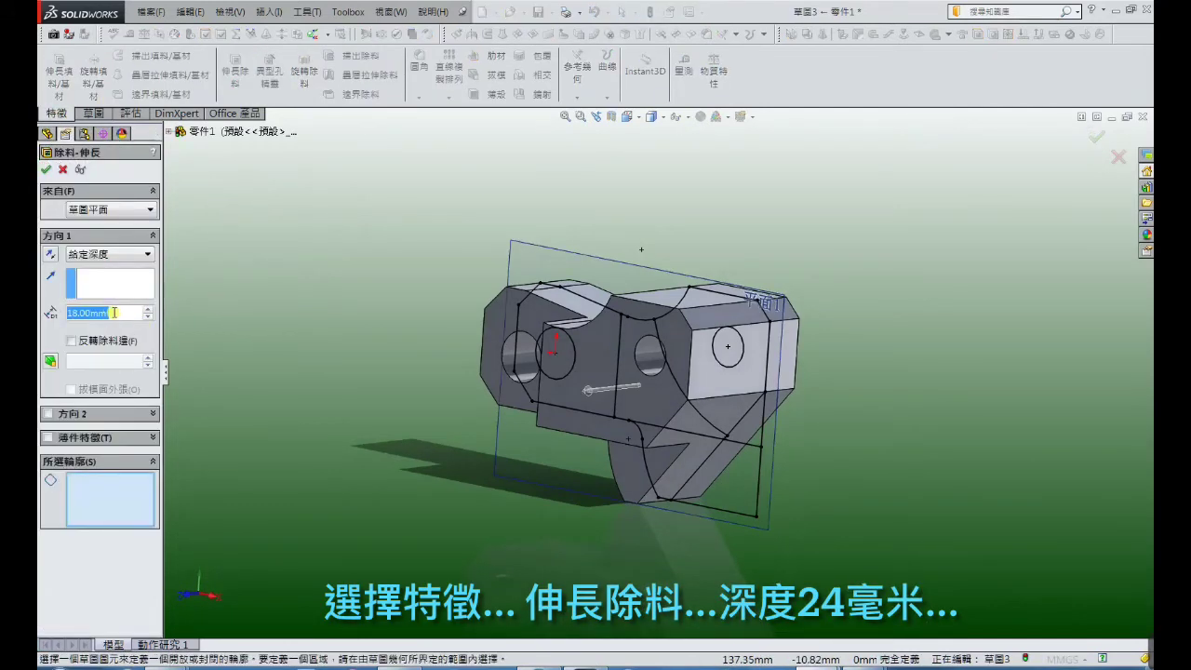
{"action": "type", "text": "24"}
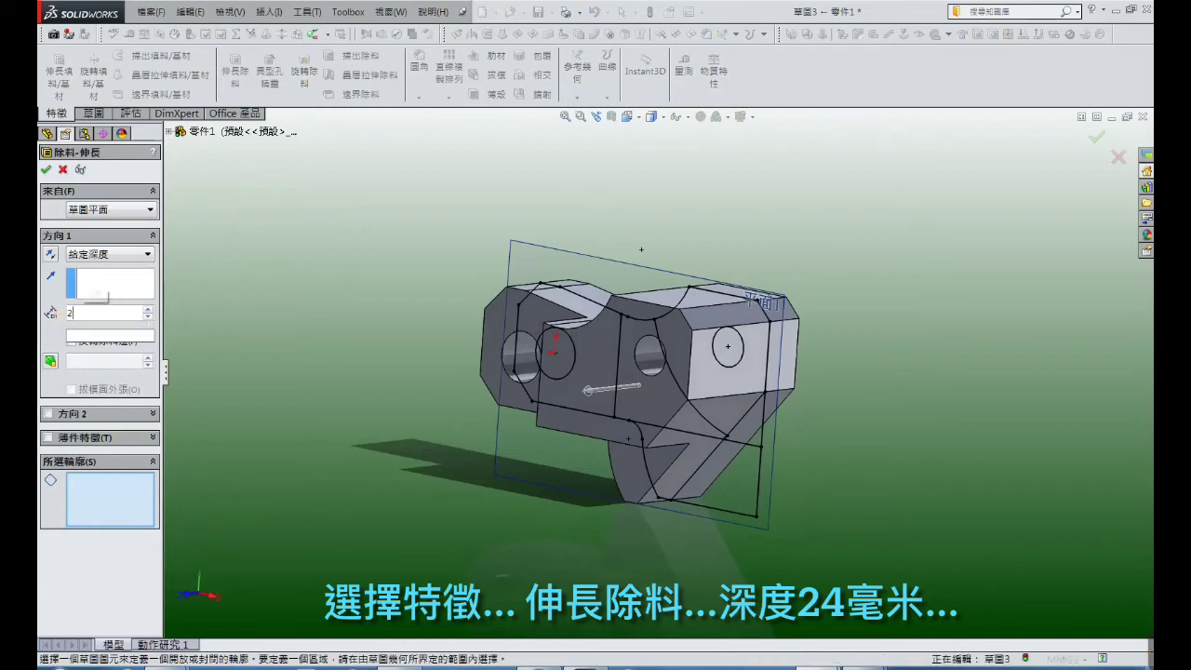
{"action": "left_click", "coordinate": [102, 505]}
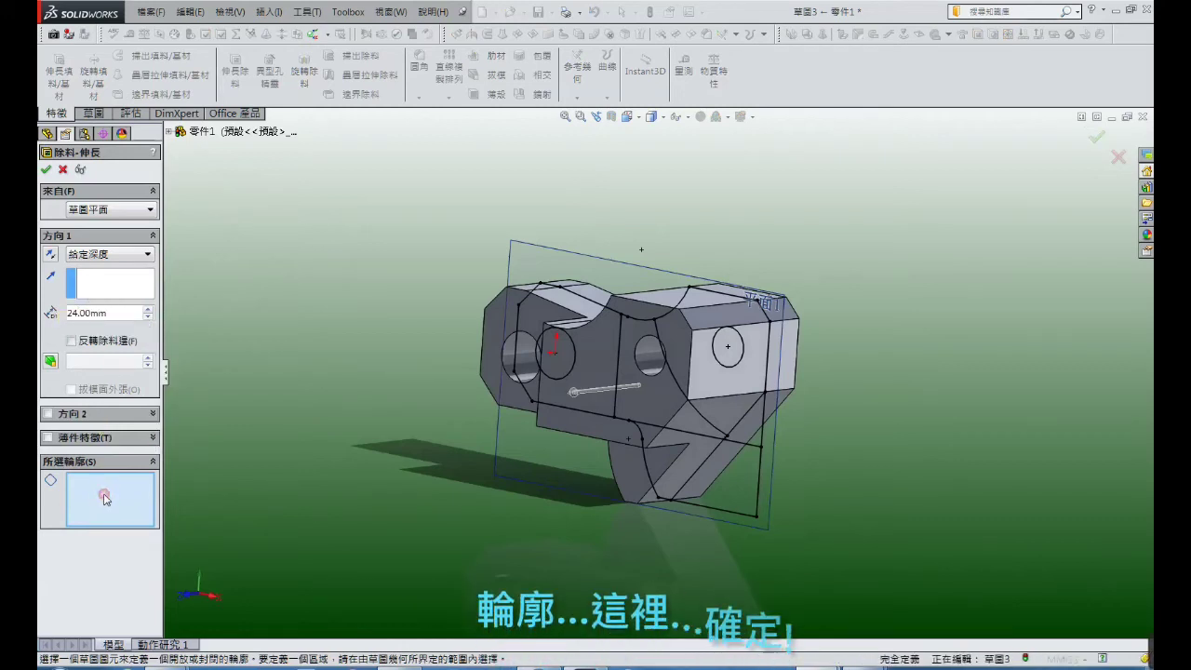
{"action": "left_click", "coordinate": [718, 387]}
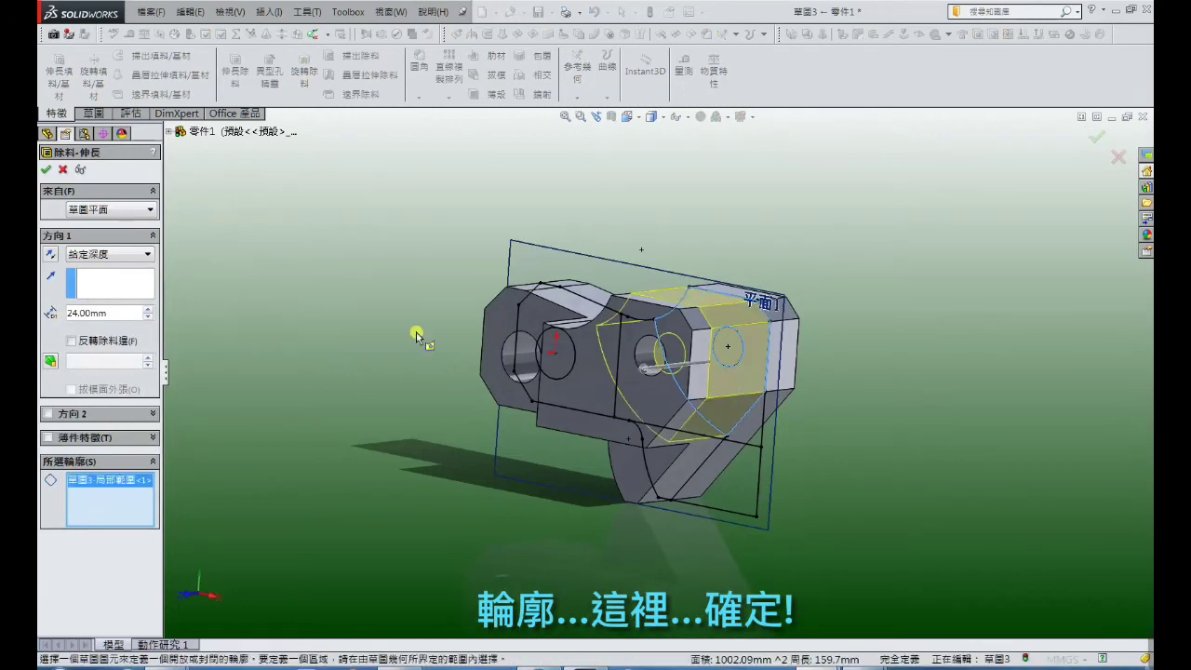
{"action": "left_click", "coordinate": [46, 170]}
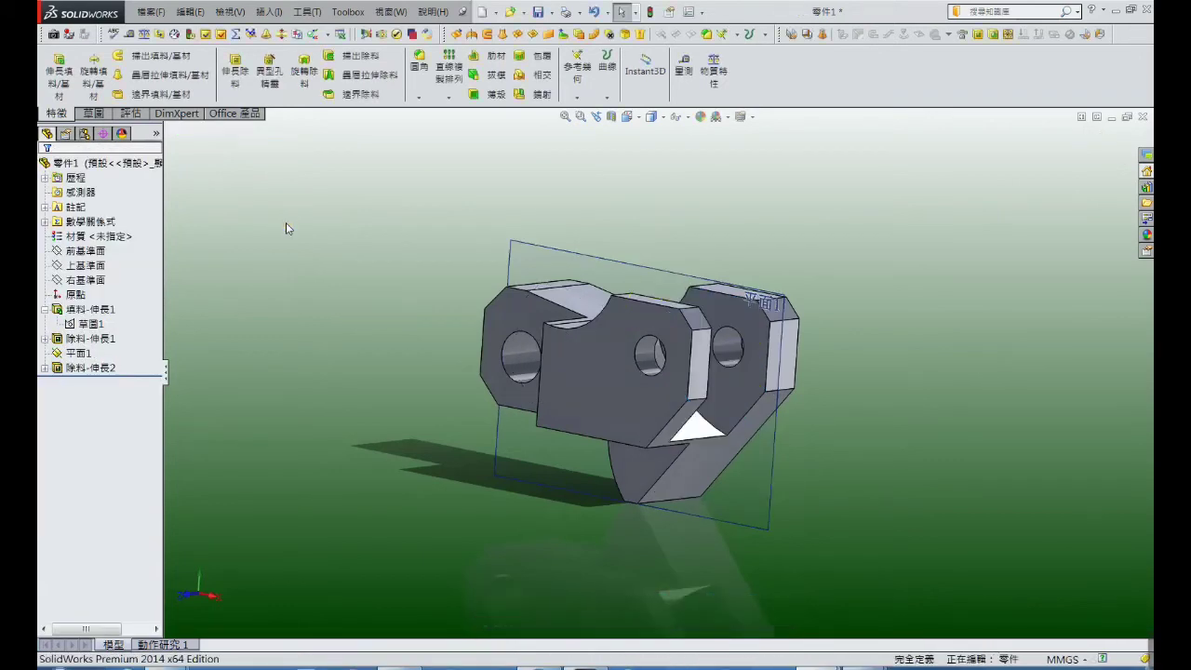
Hide Plane1 using Hide All Types, then orbit and zoom to inspect the finished bracket
{"action": "mouse_move", "coordinate": [407, 285]}
{"action": "middle_mouse_down"}
{"action": "mouse_move", "coordinate": [385, 359]}
{"action": "mouse_move", "coordinate": [389, 346]}
{"action": "middle_mouse_up"}
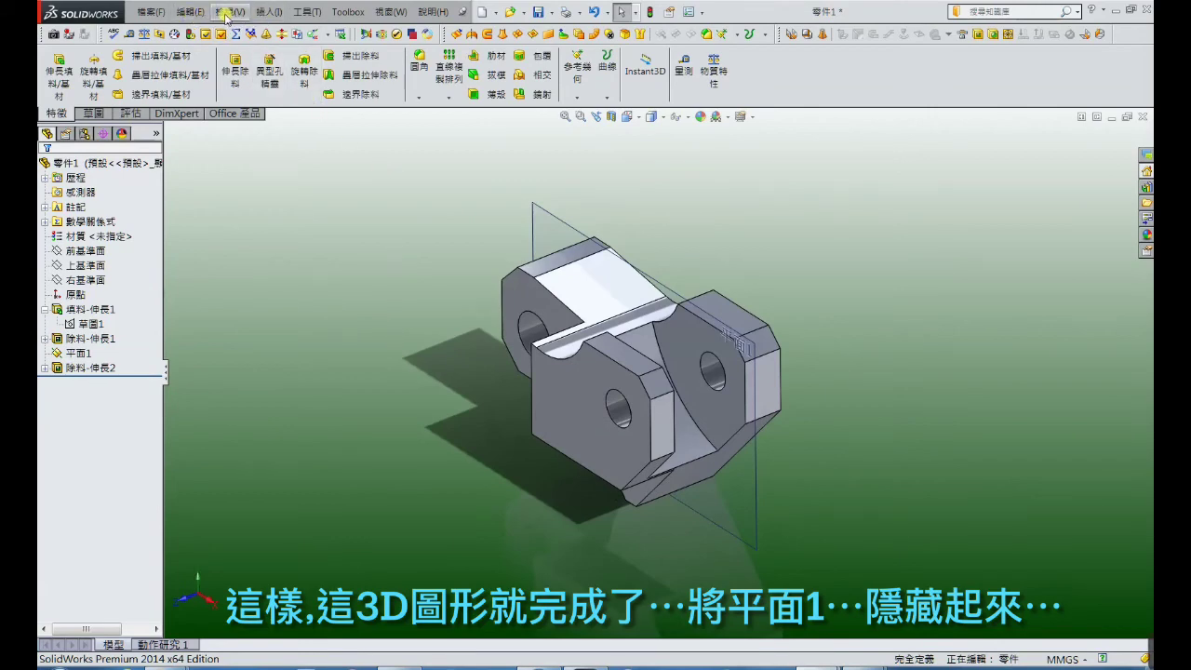
{"action": "left_click", "coordinate": [226, 17]}
{"action": "left_click", "coordinate": [269, 147]}
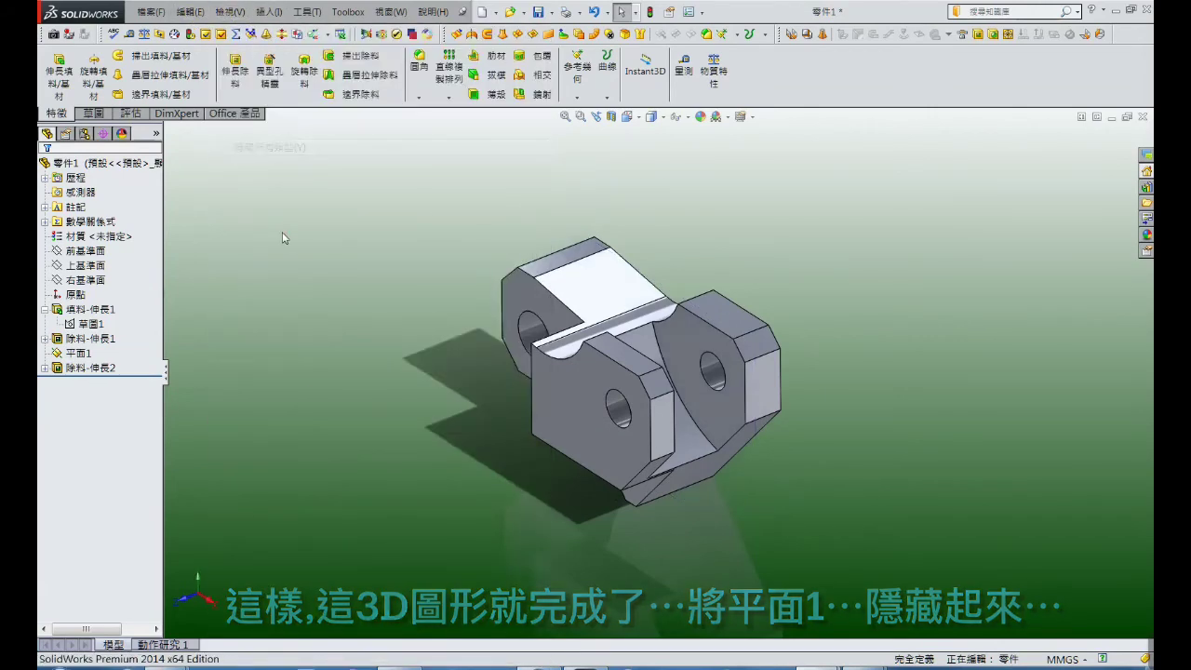
{"action": "mouse_move", "coordinate": [282, 232]}
{"action": "middle_mouse_down"}
{"action": "mouse_move", "coordinate": [378, 268]}
{"action": "mouse_move", "coordinate": [319, 341]}
{"action": "mouse_move", "coordinate": [318, 383]}
{"action": "mouse_move", "coordinate": [468, 279]}
{"action": "mouse_move", "coordinate": [387, 368]}
{"action": "mouse_move", "coordinate": [321, 391]}
{"action": "mouse_move", "coordinate": [327, 404]}
{"action": "middle_mouse_up"}
{"action": "scroll", "coordinate": [847, 329], "scroll_direction": "down", "scroll_amount": 2}
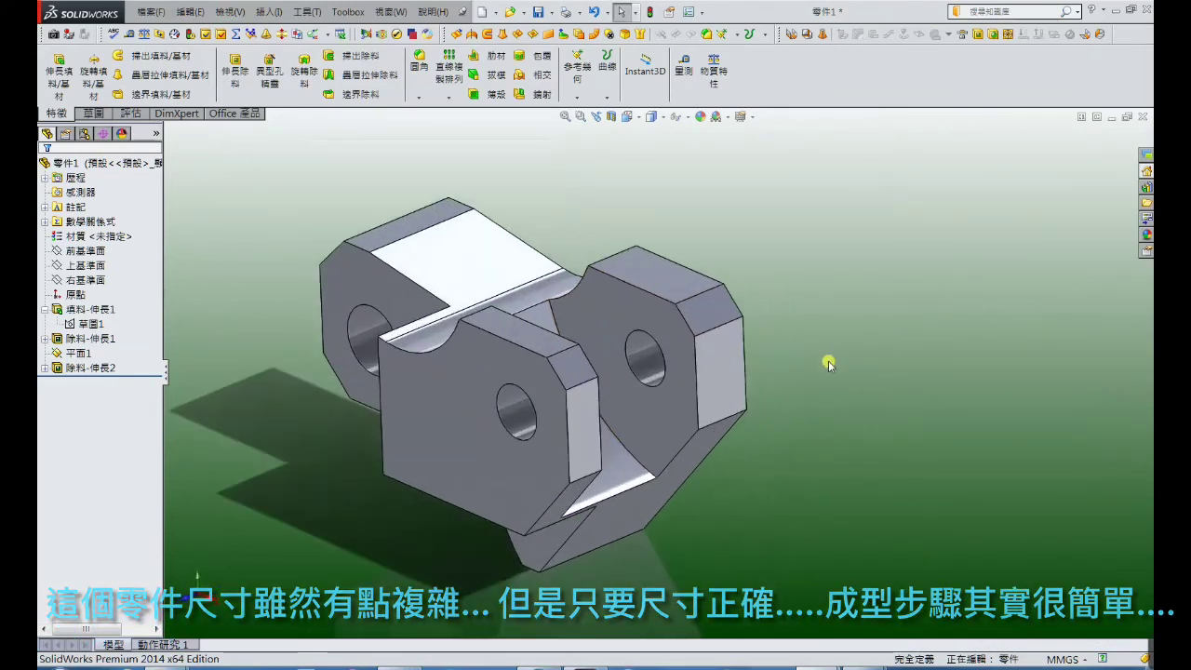
Apply a glossy cyan appearance to the whole part from a top face's Appearance menu
{"action": "left_click", "coordinate": [673, 272]}
{"action": "right_click", "coordinate": [672, 272]}
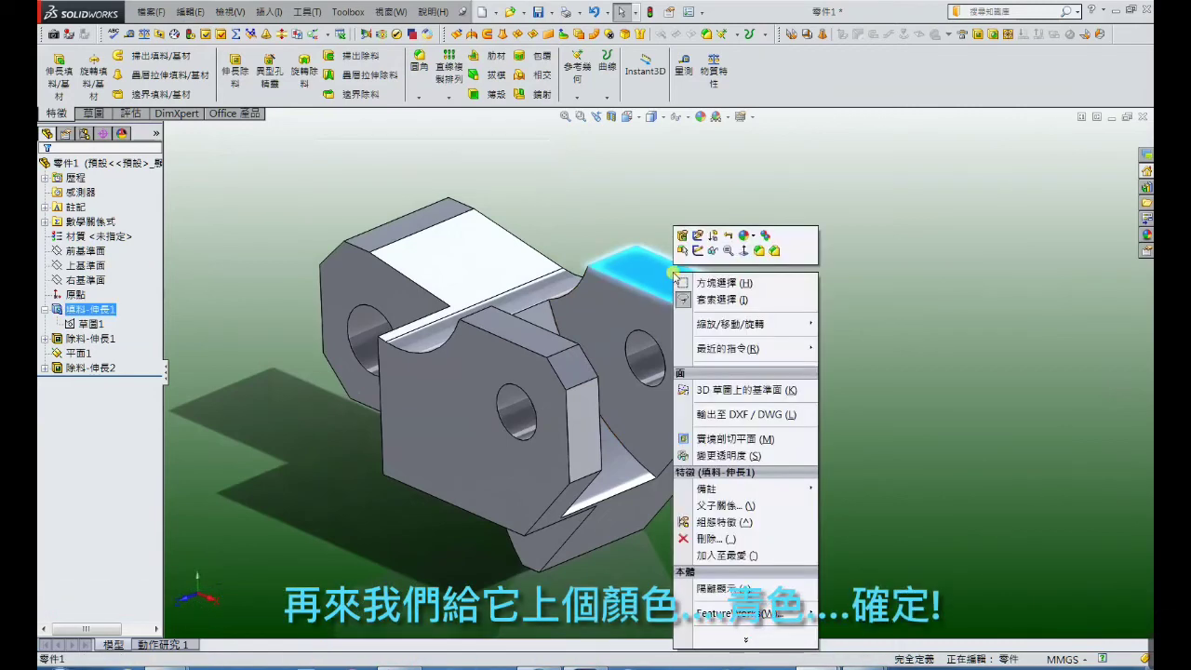
{"action": "left_click", "coordinate": [751, 238]}
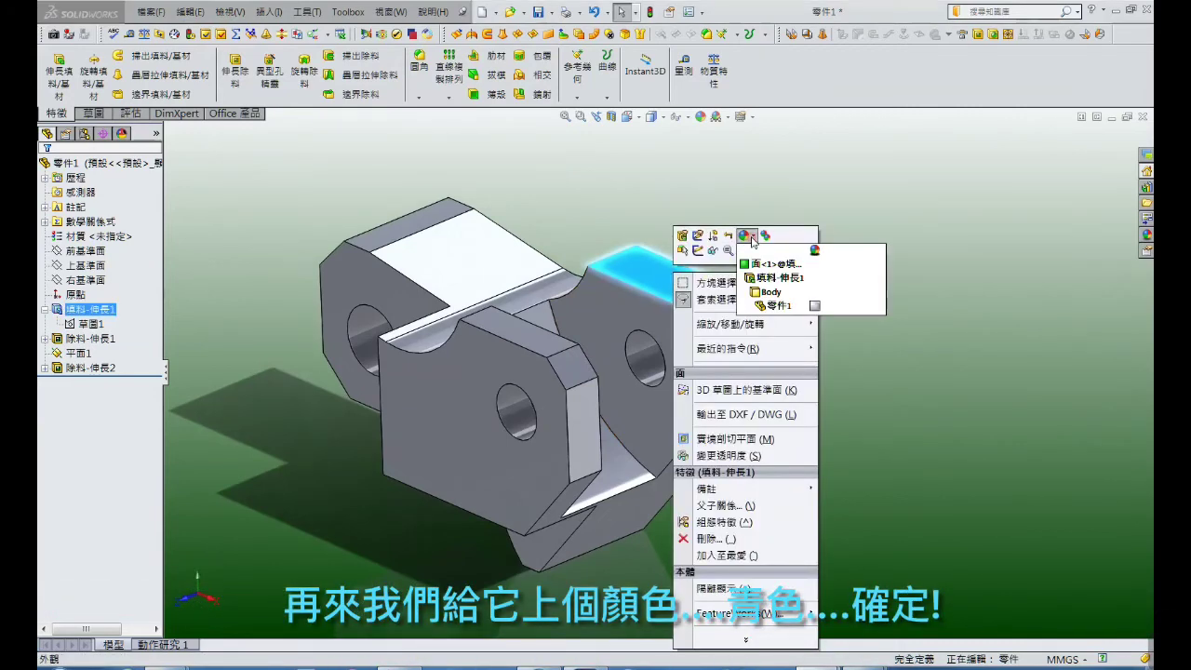
{"action": "left_click", "coordinate": [814, 306]}
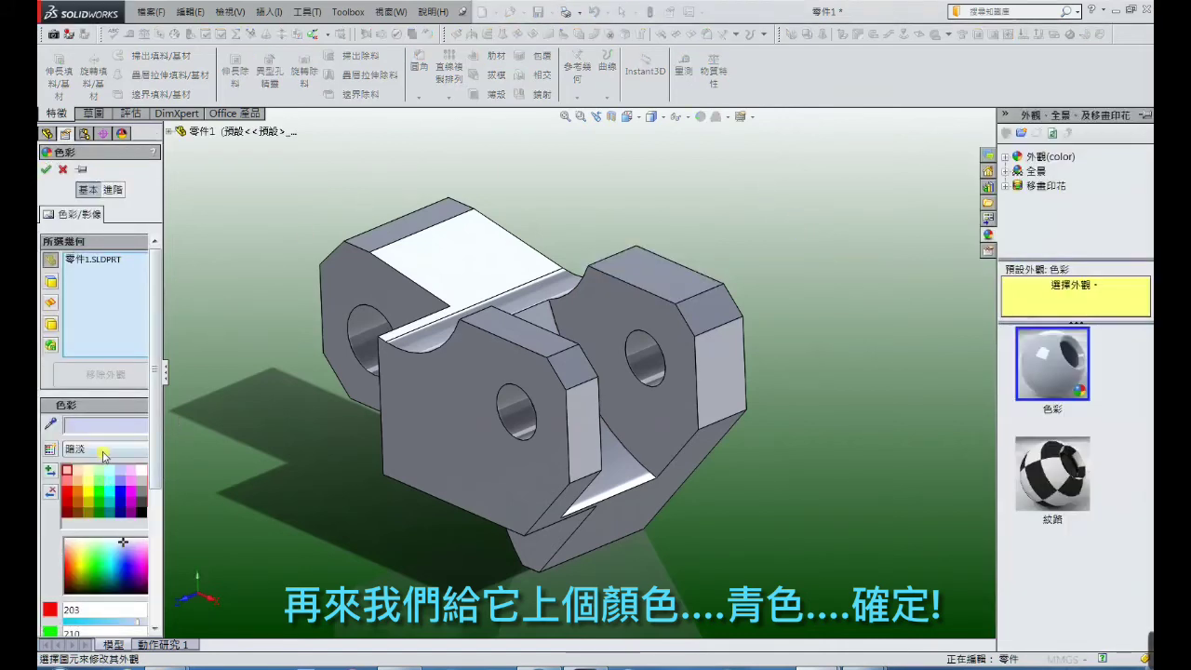
{"action": "left_click", "coordinate": [103, 450]}
{"action": "left_click", "coordinate": [90, 477]}
{"action": "left_click", "coordinate": [109, 486]}
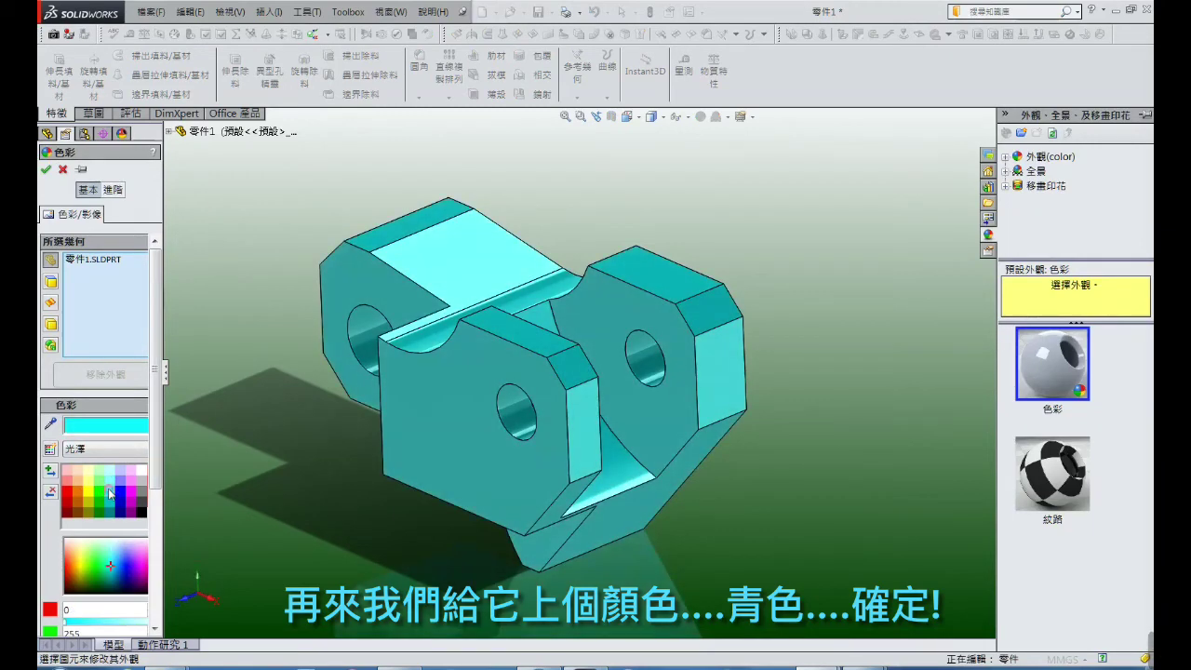
{"action": "left_click", "coordinate": [44, 172]}
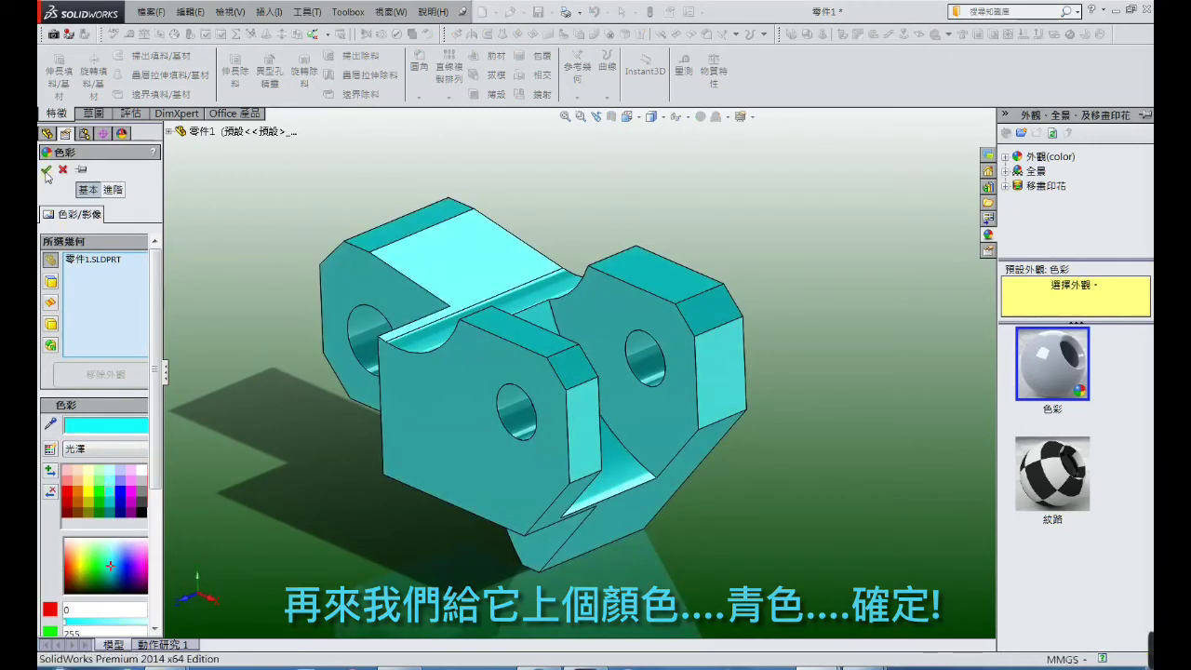
Zoom and orbit the cyan part to face its holed lugs
{"action": "scroll", "coordinate": [561, 220], "scroll_direction": "up", "scroll_amount": 3}
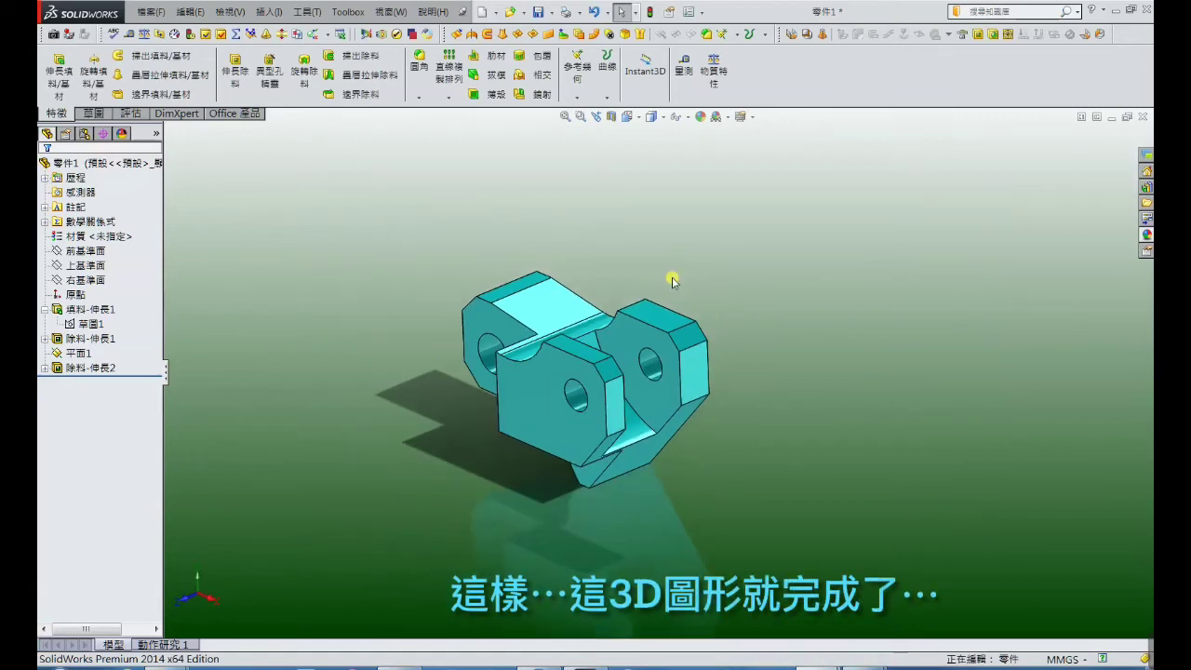
{"action": "mouse_move", "coordinate": [672, 276]}
{"action": "middle_mouse_down"}
{"action": "mouse_move", "coordinate": [745, 226]}
{"action": "mouse_move", "coordinate": [685, 308]}
{"action": "mouse_move", "coordinate": [688, 298]}
{"action": "middle_mouse_up"}
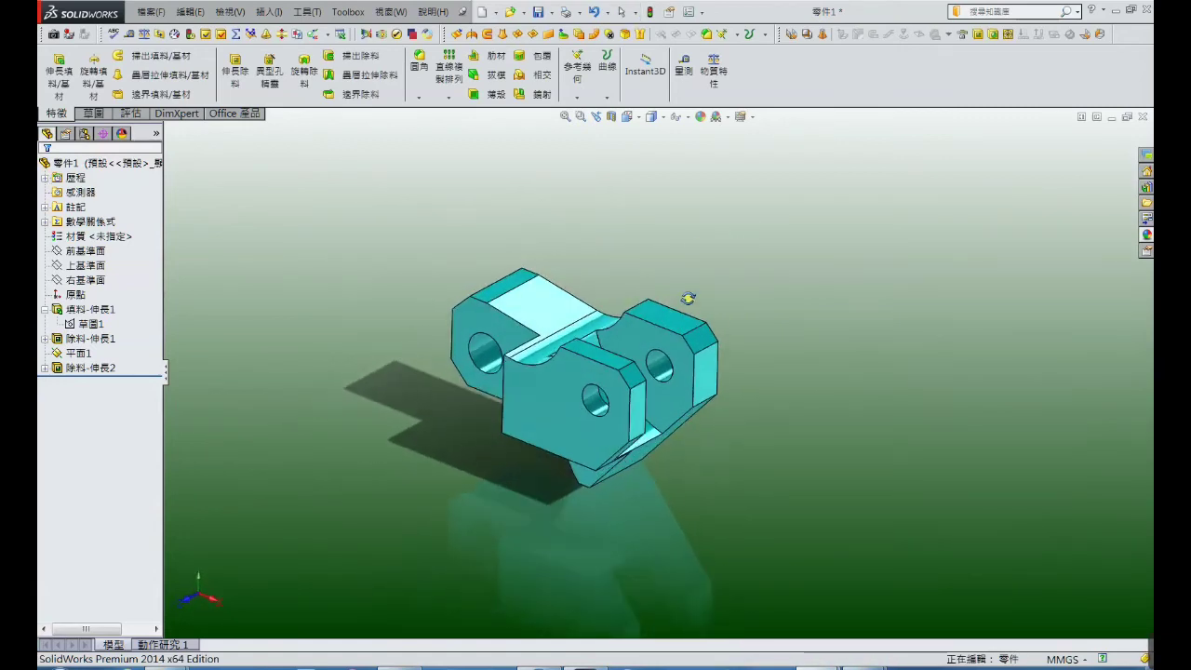
{"action": "scroll", "coordinate": [601, 404], "scroll_direction": "down", "scroll_amount": 2}
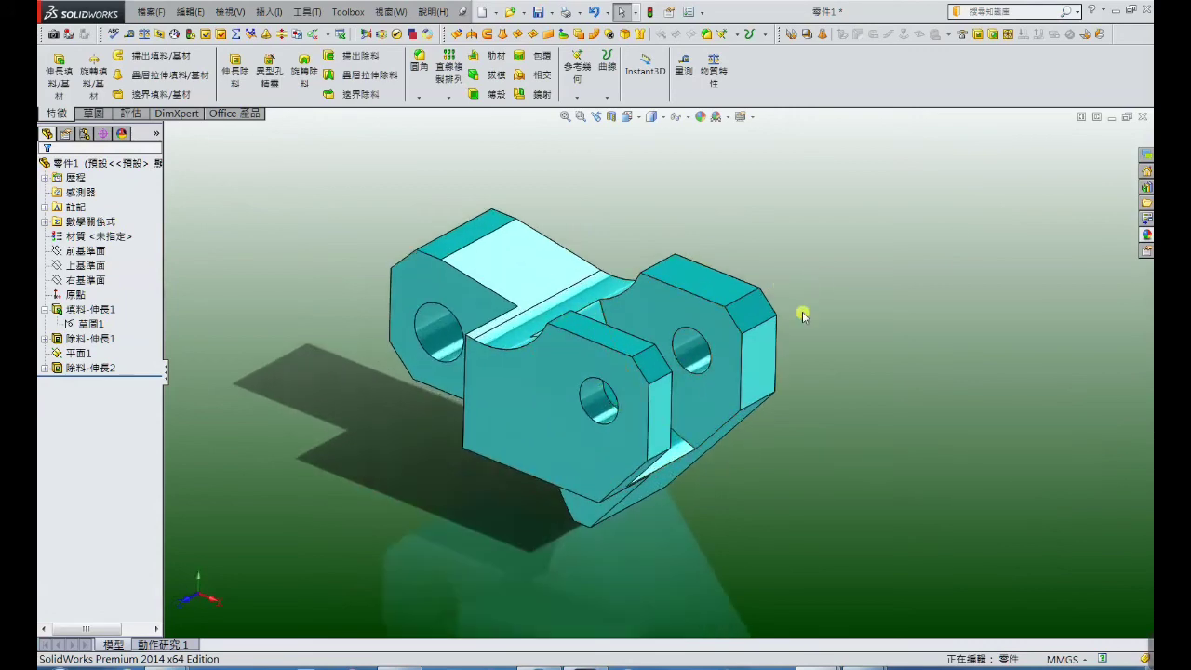
{"action": "mouse_move", "coordinate": [787, 348]}
{"action": "middle_mouse_down"}
{"action": "mouse_move", "coordinate": [869, 247]}
{"action": "mouse_move", "coordinate": [858, 279]}
{"action": "mouse_move", "coordinate": [770, 272]}
{"action": "mouse_move", "coordinate": [806, 285]}
{"action": "mouse_move", "coordinate": [796, 347]}
{"action": "middle_mouse_up"}
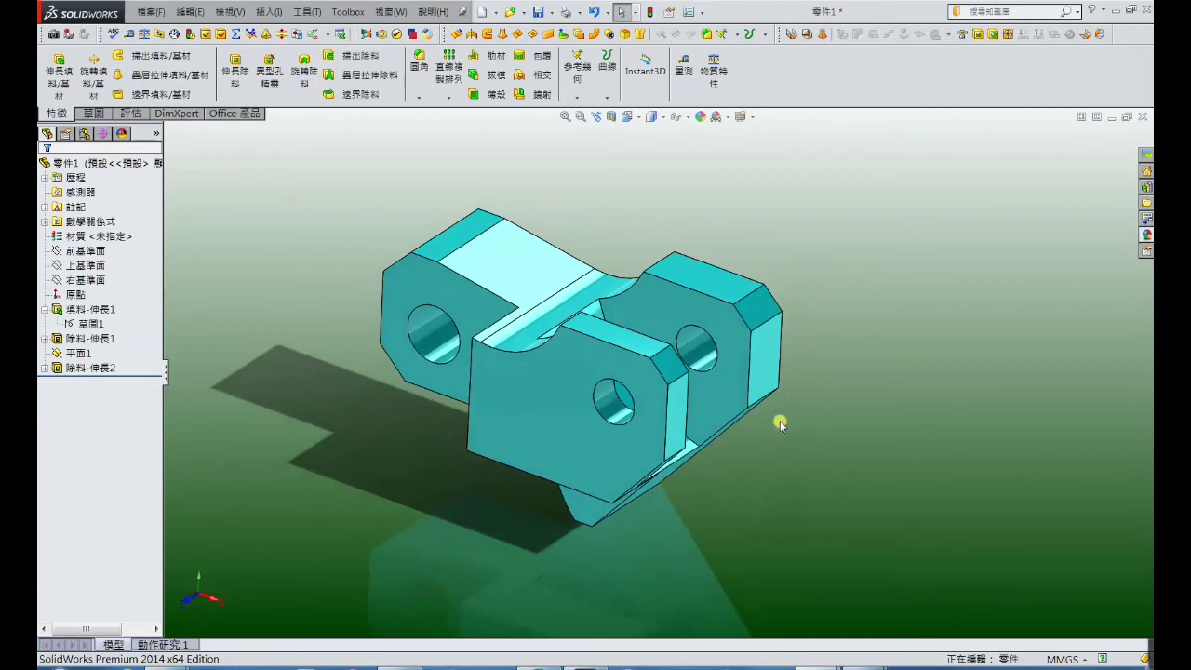
Show the base extrusion's sketch dimensions, check the 58 height and move the 88 width below
{"action": "double_click", "coordinate": [592, 459]}
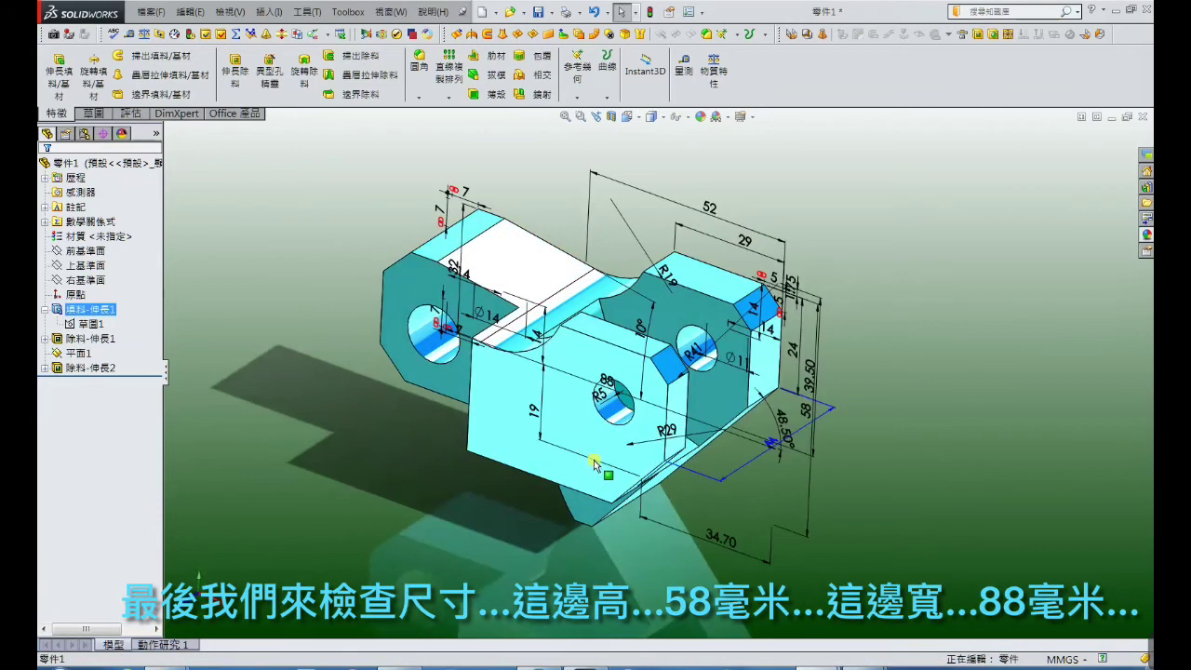
{"action": "mouse_move", "coordinate": [910, 446]}
{"action": "middle_mouse_down"}
{"action": "mouse_move", "coordinate": [929, 337]}
{"action": "mouse_move", "coordinate": [956, 355]}
{"action": "middle_mouse_up"}
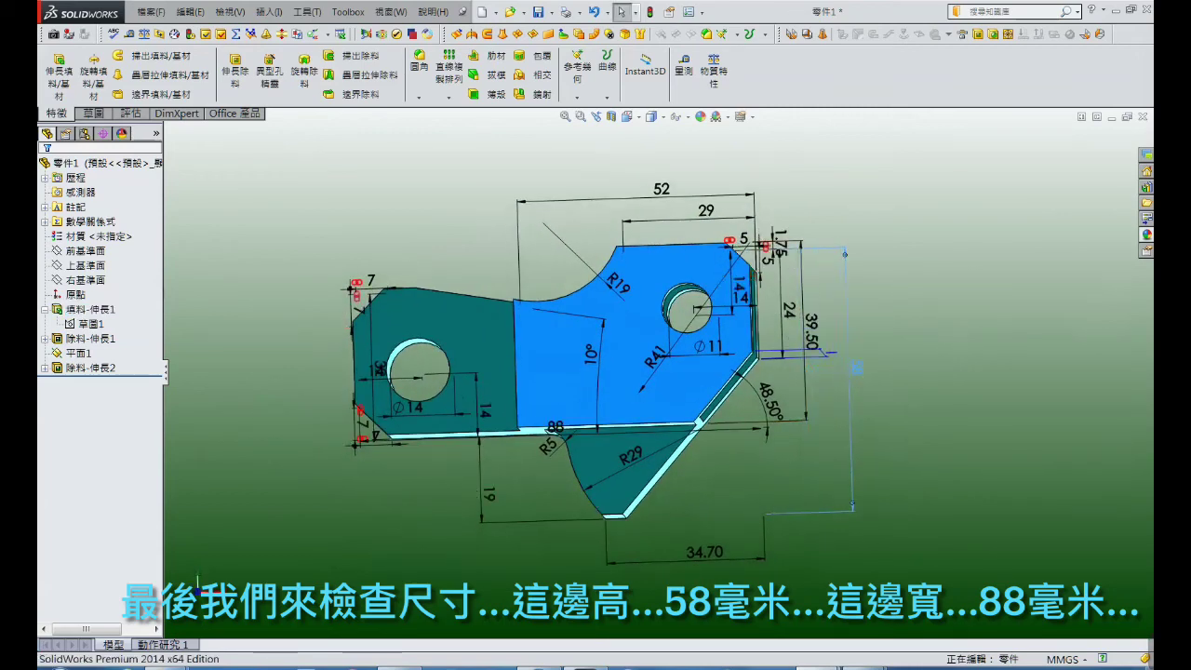
{"action": "left_click", "coordinate": [356, 363]}
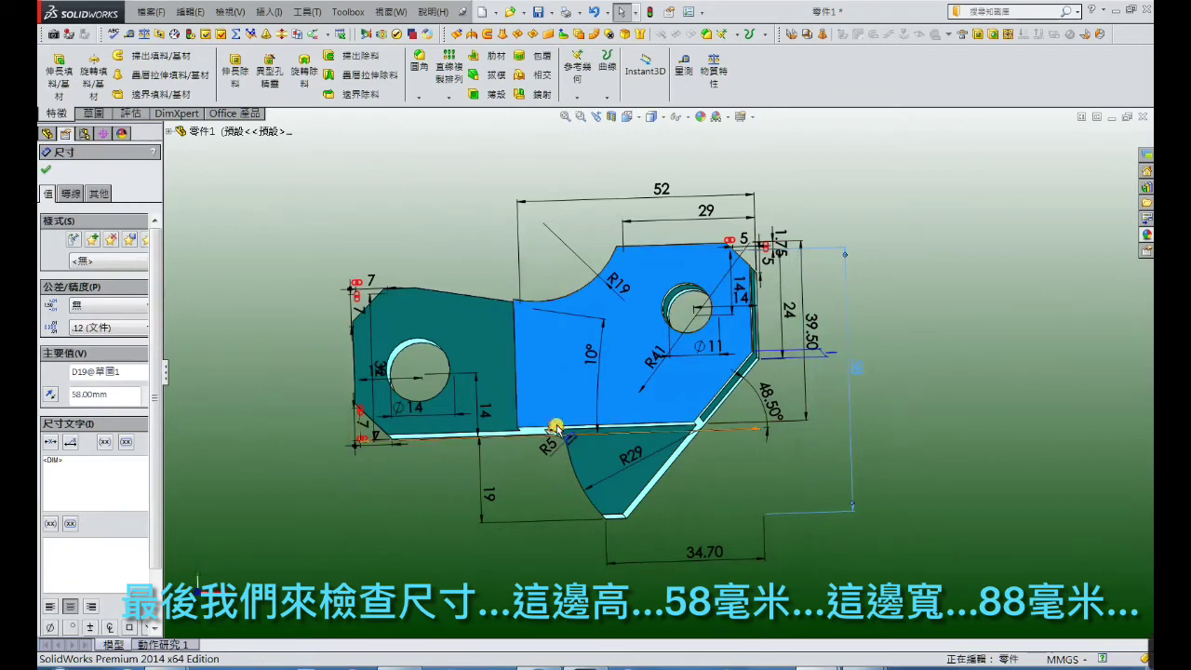
{"action": "left_click_drag", "start_coordinate": [555, 428], "coordinate": [548, 582]}
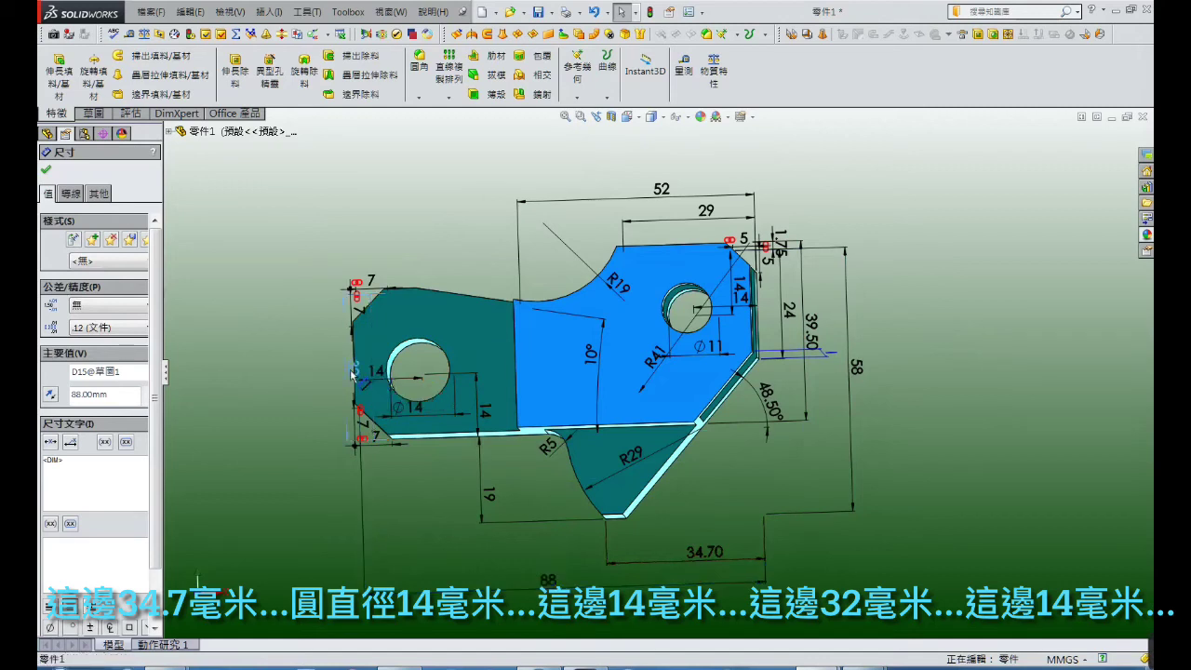
Check the 14, 7, 24 and R41 dimensions, then return to the plain model
{"action": "left_click", "coordinate": [377, 377]}
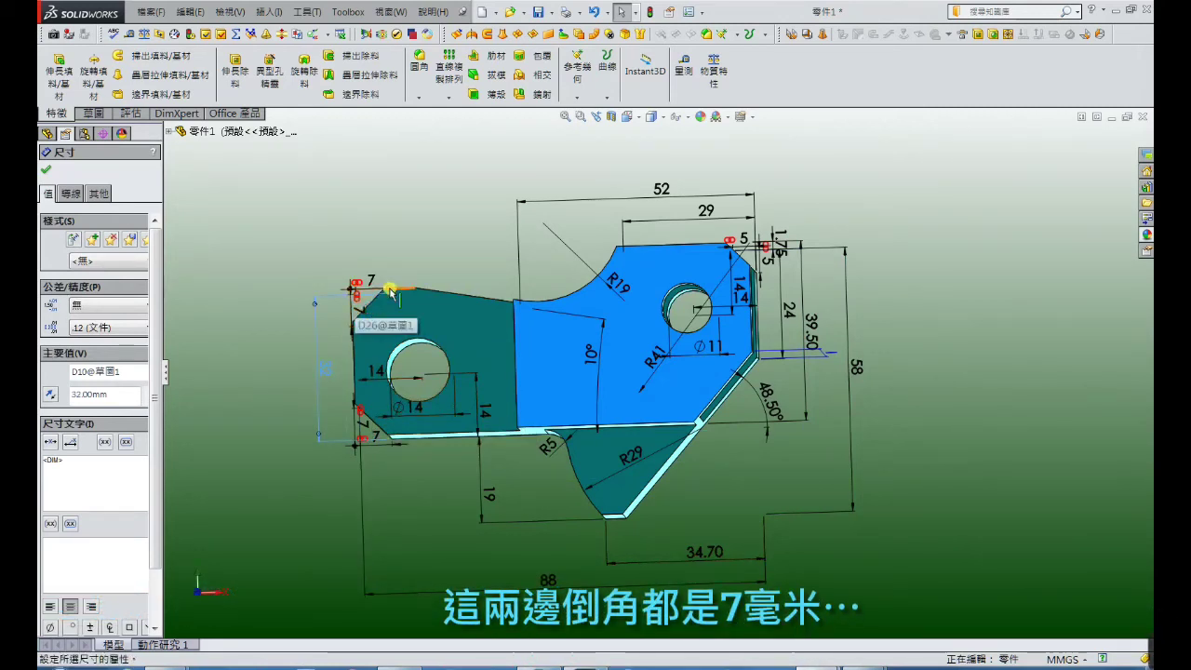
{"action": "left_click", "coordinate": [370, 435]}
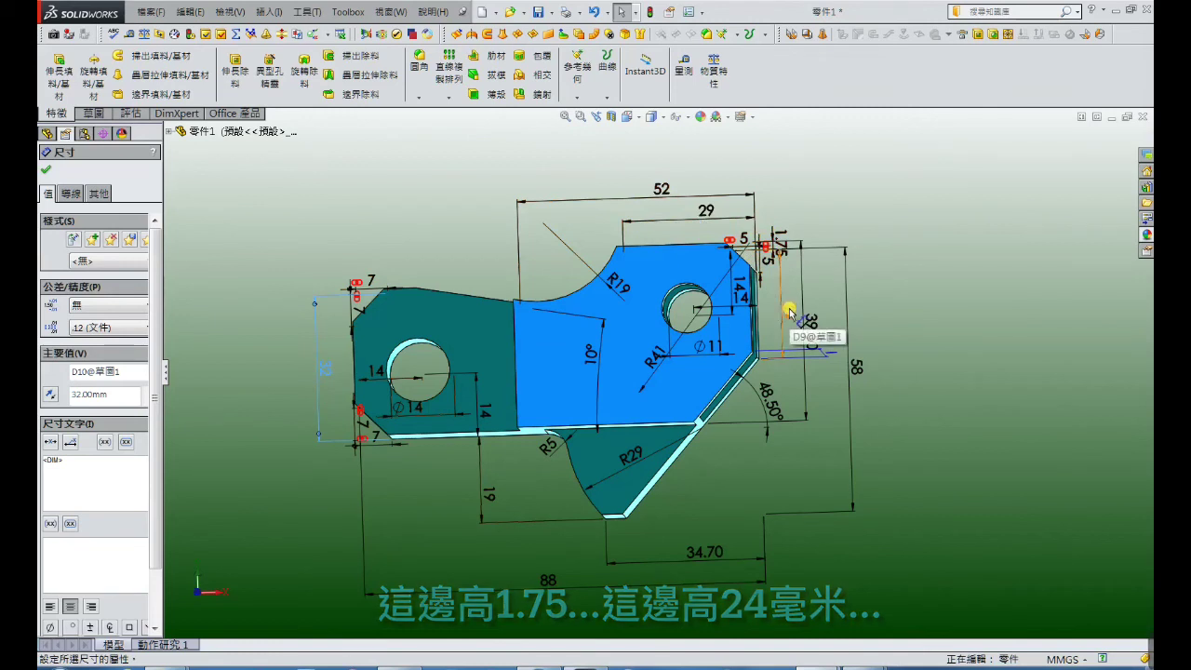
{"action": "left_click", "coordinate": [788, 312]}
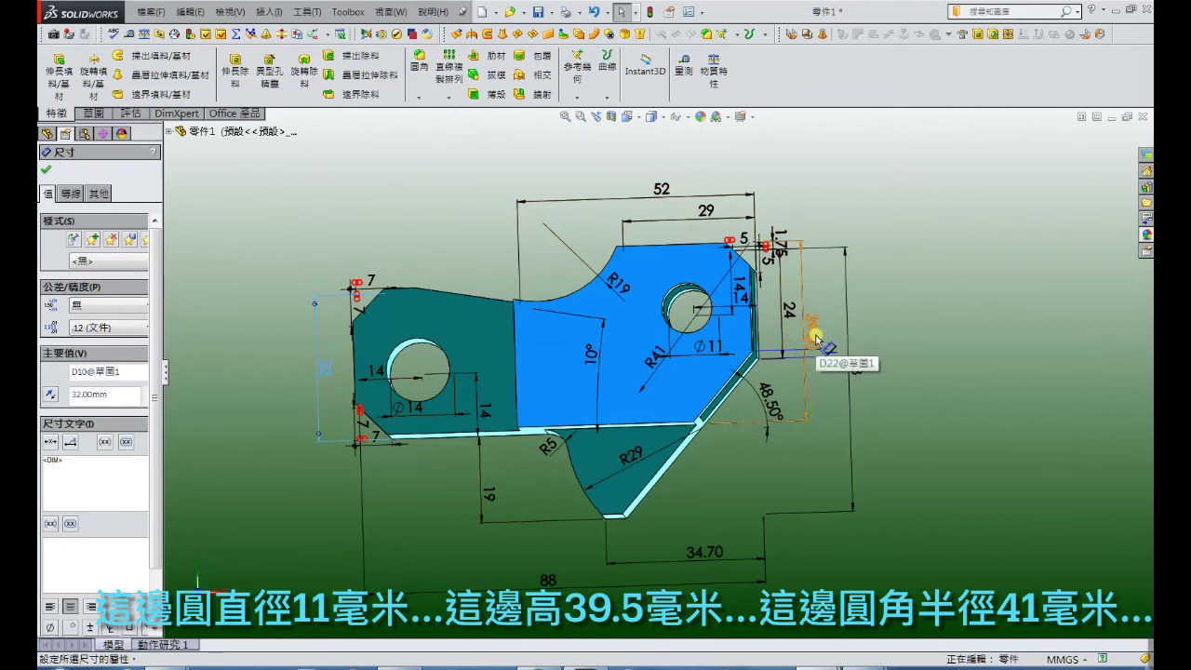
{"action": "left_click", "coordinate": [648, 363]}
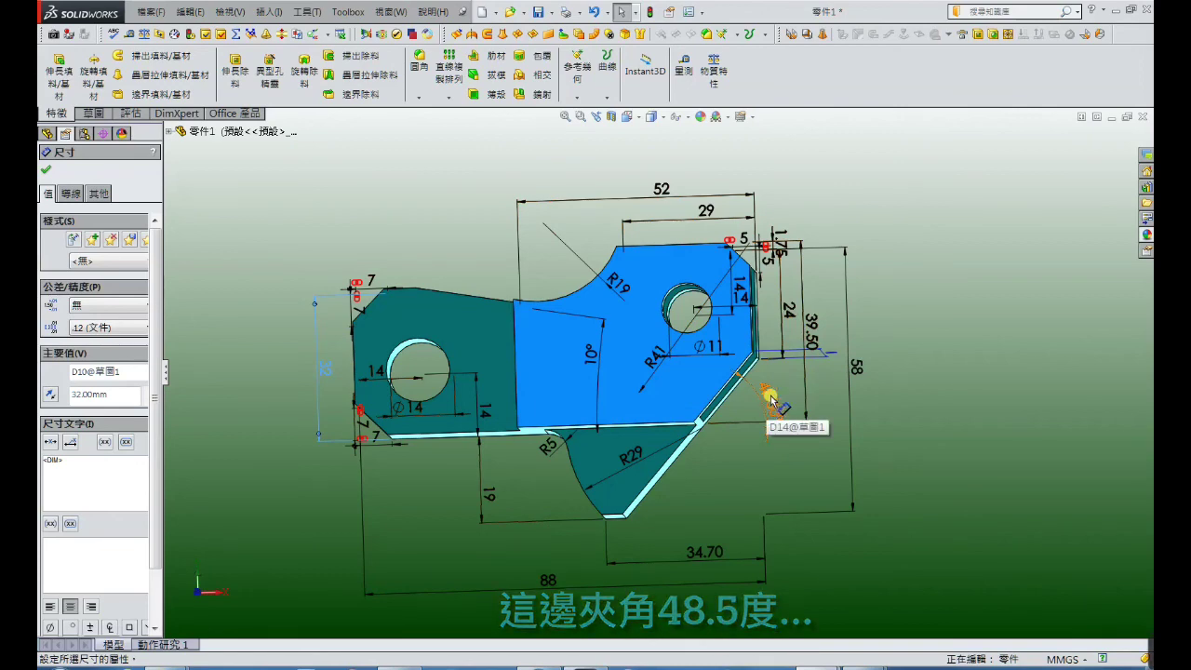
{"action": "key", "text": "ctrl+b"}
Select Cut-Extrude2 to confirm its 24 mm depth, orbiting to view into the slot
{"action": "middle_click_drag", "start_coordinate": [918, 246], "coordinate": [825, 267]}
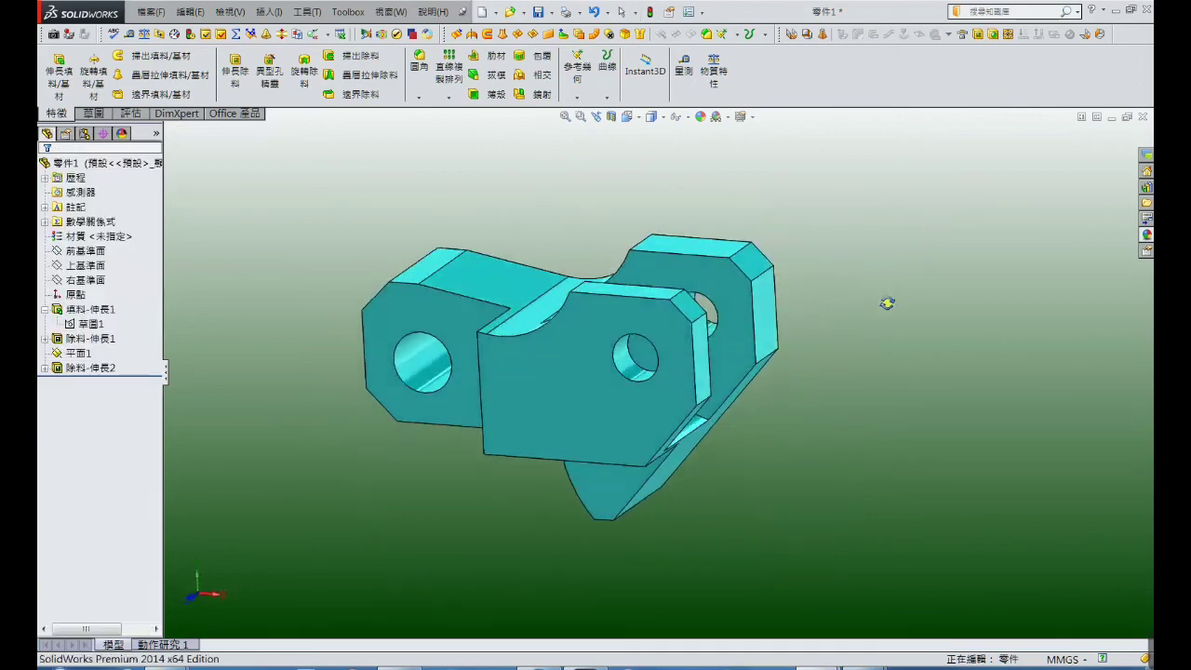
{"action": "key", "text": "Escape"}
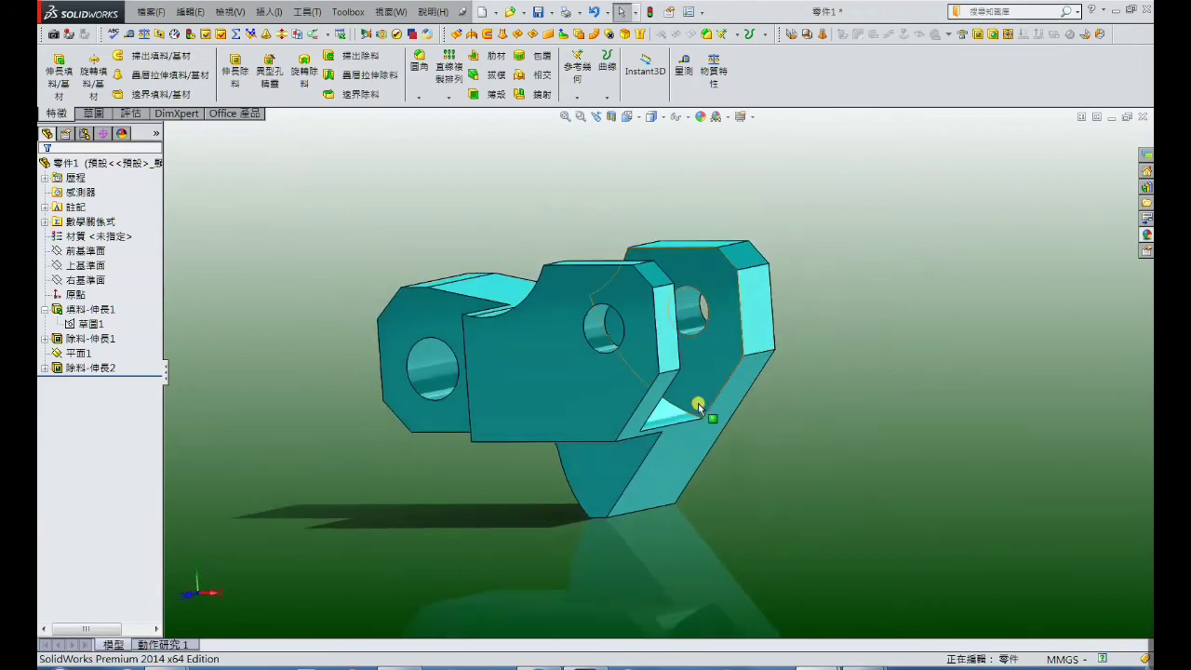
{"action": "left_click", "coordinate": [666, 415]}
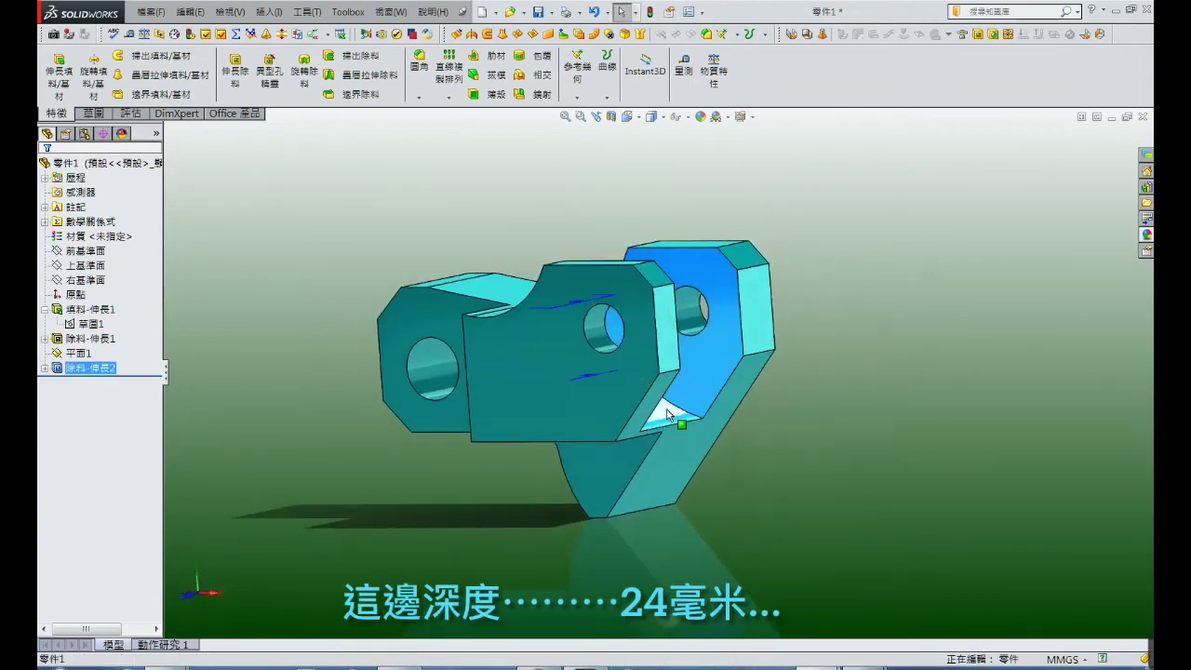
{"action": "middle_click_drag", "start_coordinate": [692, 376], "coordinate": [718, 445]}
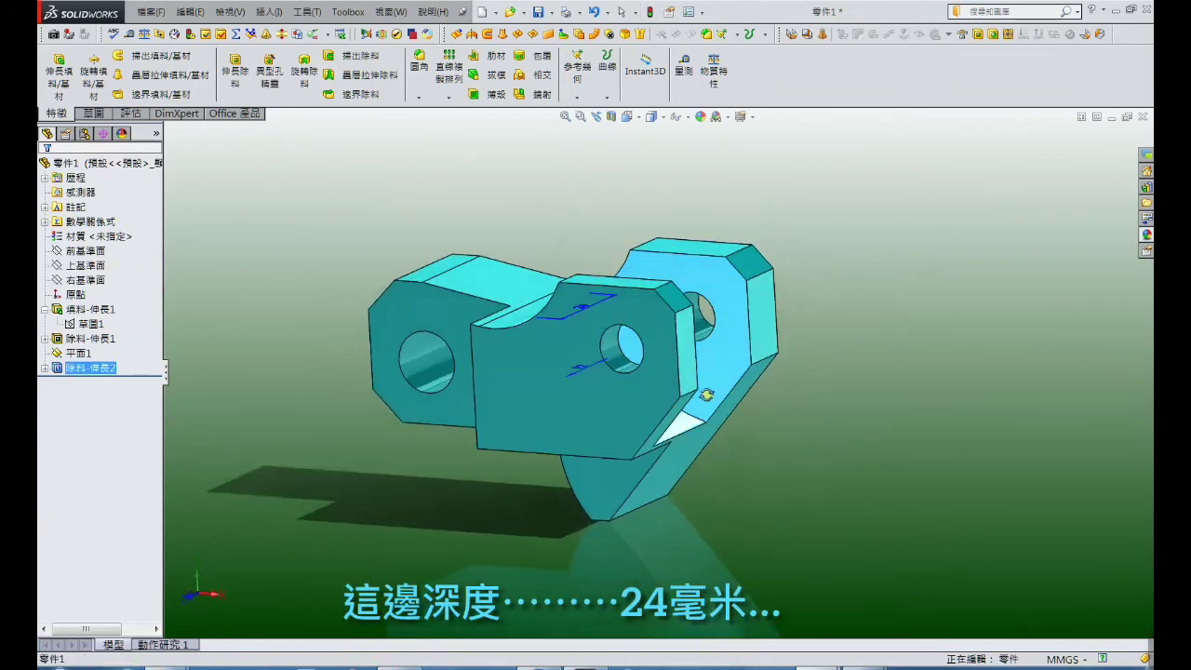
Select Cut-Extrude1 to confirm its 18 mm depth, then orbit to a top-down angle
{"action": "left_click", "coordinate": [597, 220]}
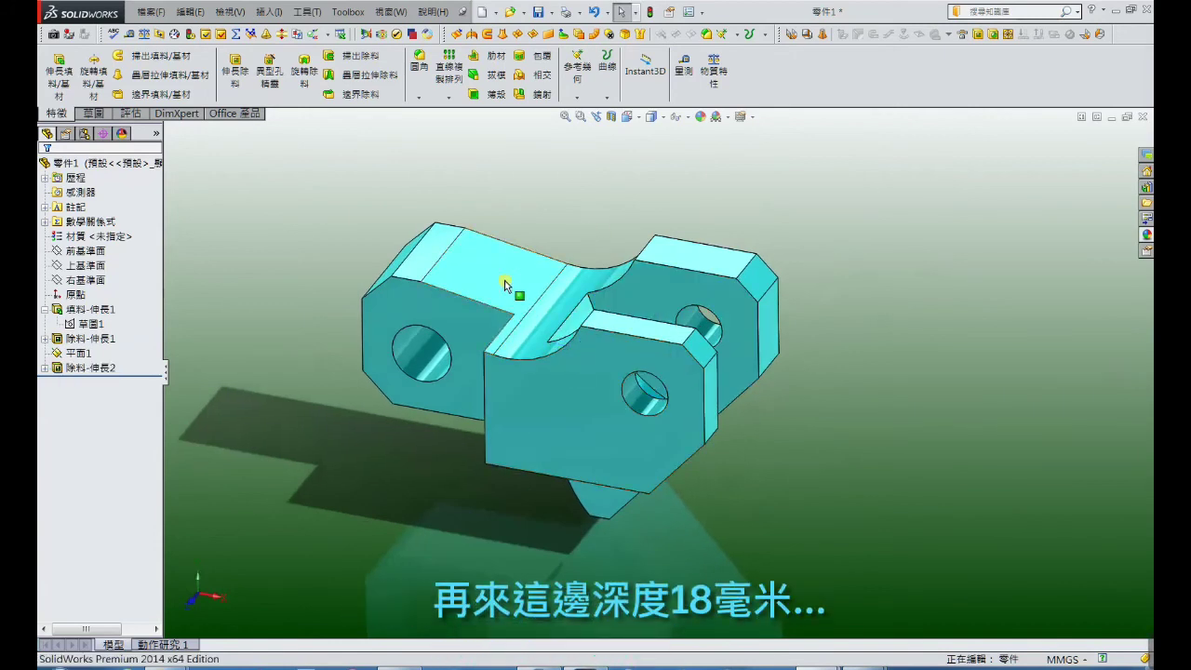
{"action": "left_click", "coordinate": [493, 329]}
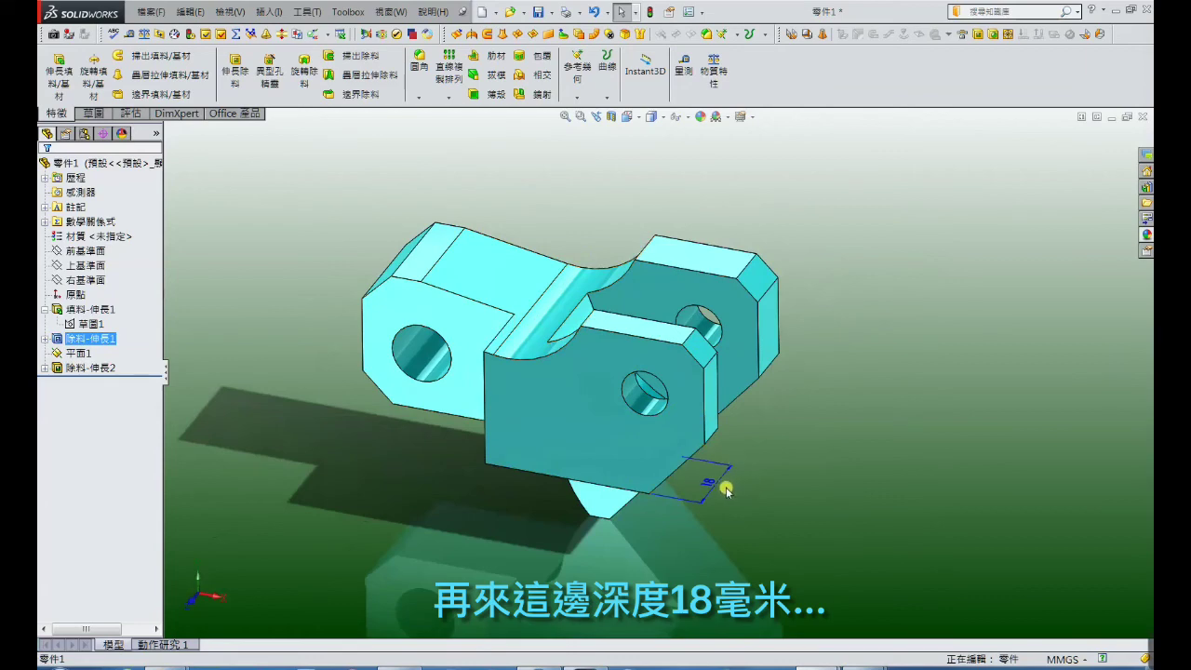
{"action": "left_click", "coordinate": [805, 426]}
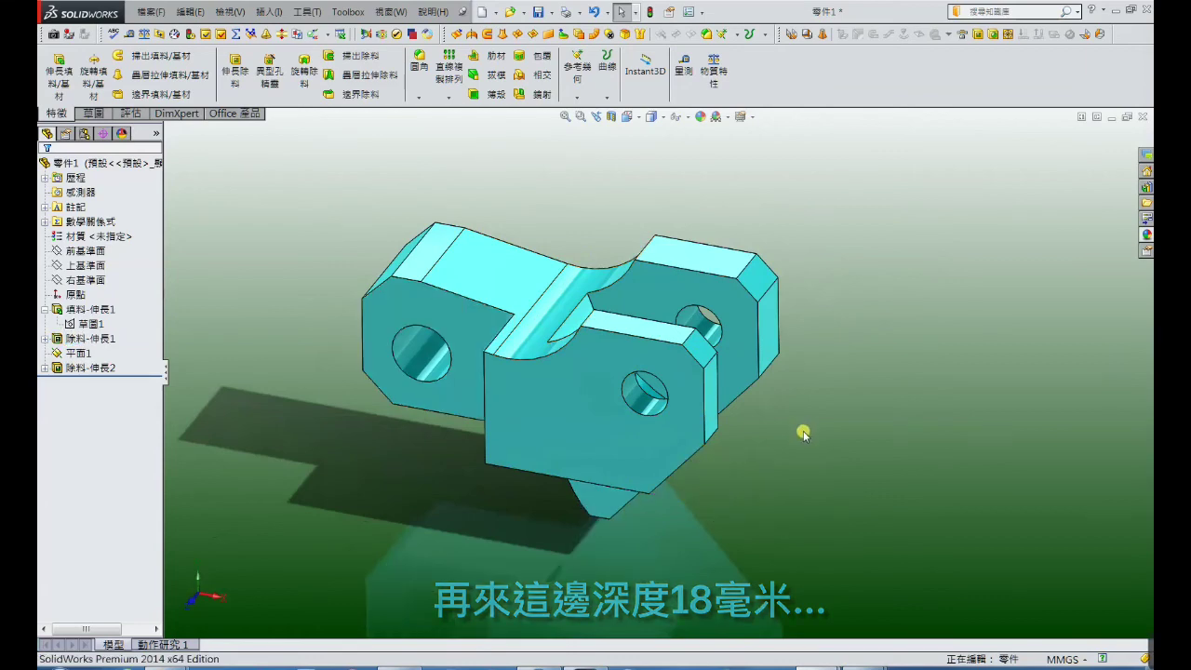
{"action": "mouse_move", "coordinate": [798, 431]}
{"action": "middle_mouse_down"}
{"action": "mouse_move", "coordinate": [843, 218]}
{"action": "mouse_move", "coordinate": [770, 460]}
{"action": "mouse_move", "coordinate": [785, 412]}
{"action": "mouse_move", "coordinate": [816, 419]}
{"action": "mouse_move", "coordinate": [790, 462]}
{"action": "mouse_move", "coordinate": [837, 288]}
{"action": "mouse_move", "coordinate": [941, 310]}
{"action": "mouse_move", "coordinate": [747, 375]}
{"action": "mouse_move", "coordinate": [735, 400]}
{"action": "mouse_move", "coordinate": [783, 396]}
{"action": "mouse_move", "coordinate": [778, 498]}
{"action": "middle_mouse_up"}
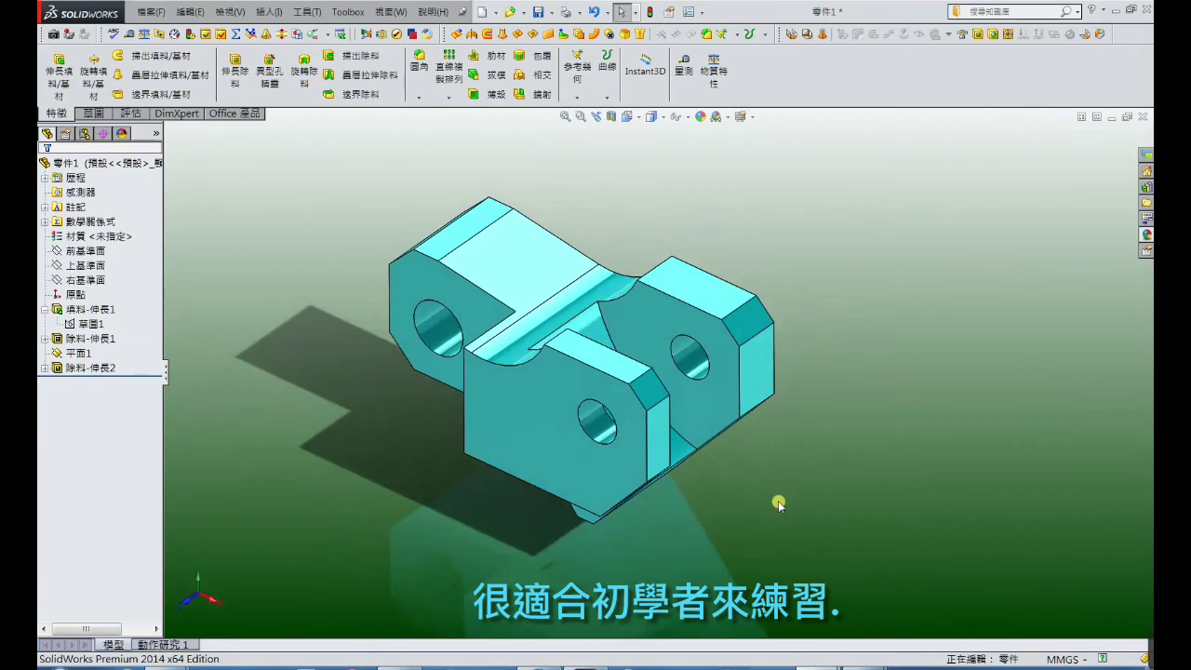
{"action": "mouse_move", "coordinate": [778, 500]}
{"action": "middle_mouse_down"}
{"action": "mouse_move", "coordinate": [883, 306]}
{"action": "mouse_move", "coordinate": [791, 481]}
{"action": "mouse_move", "coordinate": [820, 403]}
{"action": "mouse_move", "coordinate": [792, 443]}
{"action": "mouse_move", "coordinate": [789, 478]}
{"action": "mouse_move", "coordinate": [795, 269]}
{"action": "mouse_move", "coordinate": [803, 291]}
{"action": "mouse_move", "coordinate": [771, 425]}
{"action": "mouse_move", "coordinate": [771, 381]}
{"action": "mouse_move", "coordinate": [826, 365]}
{"action": "mouse_move", "coordinate": [787, 407]}
{"action": "mouse_move", "coordinate": [787, 447]}
{"action": "middle_mouse_up"}
{"action": "key", "text": "Escape"}
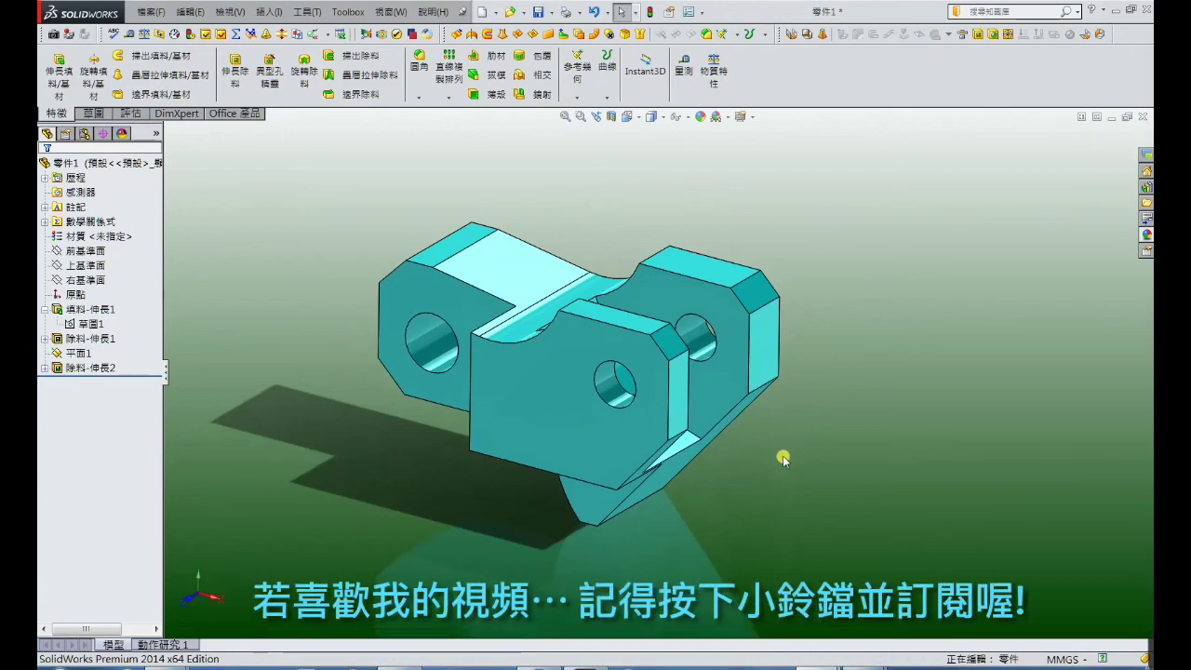
{"action": "mouse_move", "coordinate": [786, 481]}
{"action": "middle_mouse_down"}
{"action": "mouse_move", "coordinate": [907, 361]}
{"action": "mouse_move", "coordinate": [960, 420]}
{"action": "mouse_move", "coordinate": [648, 508]}
{"action": "mouse_move", "coordinate": [617, 564]}
{"action": "middle_mouse_up"}
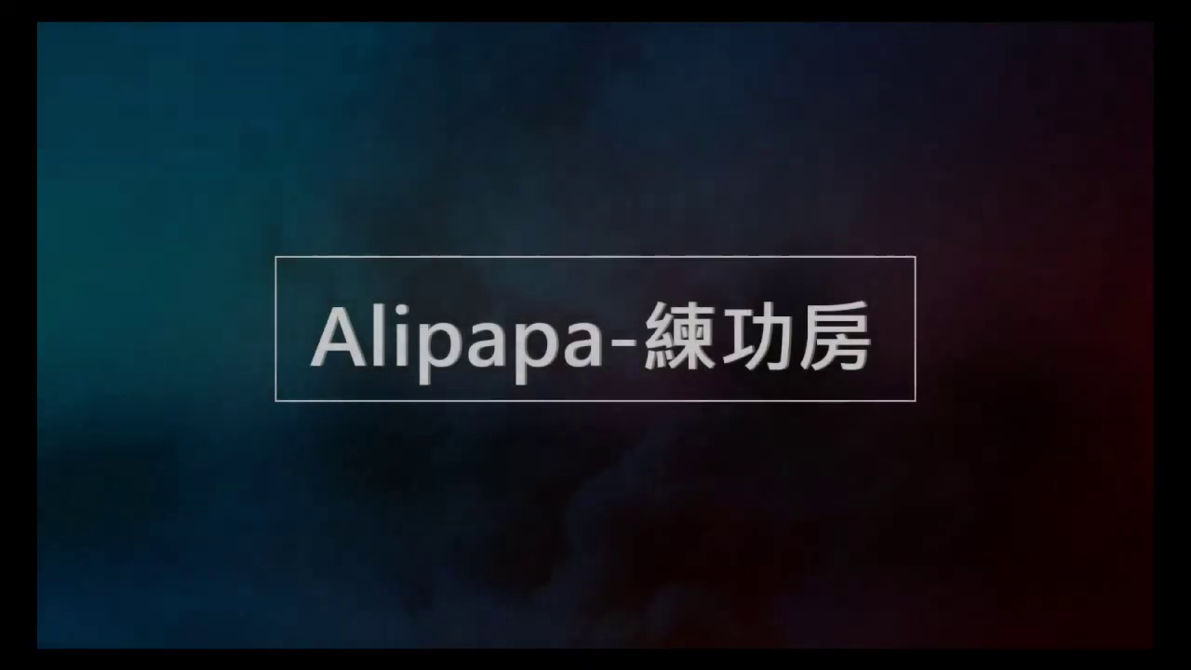